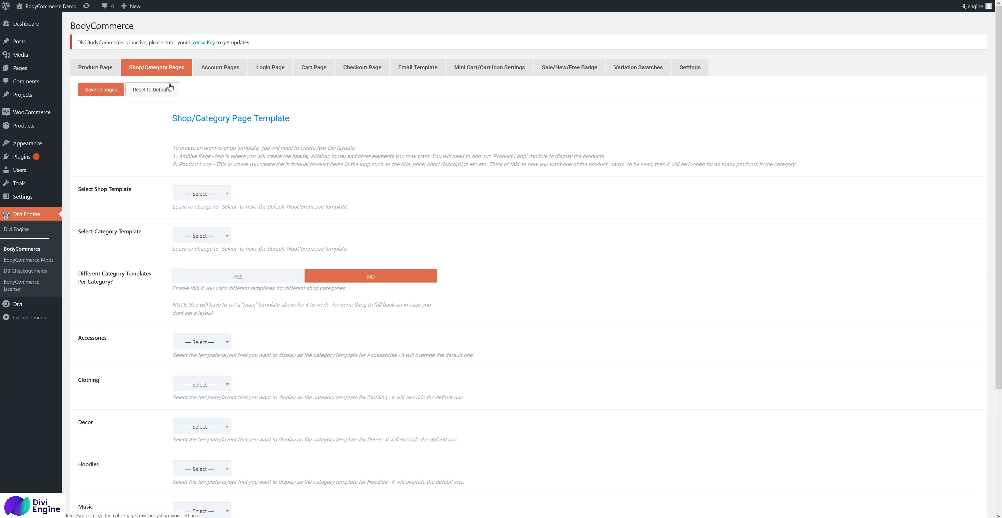
- Review the Shop/Category Page Template options, briefly toggling different category templates per category on and back off
drag(171, 118, 329, 115)
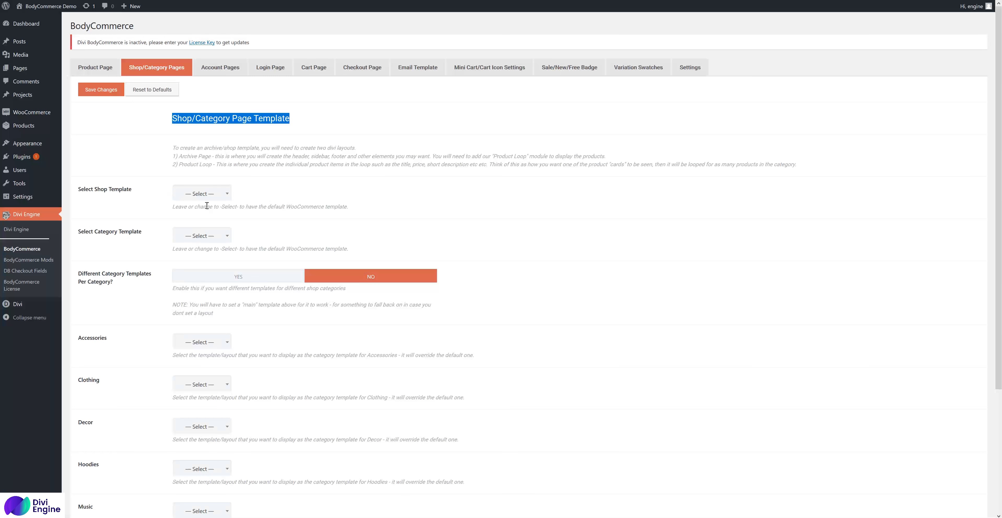
scroll(154, 252, down, 1)
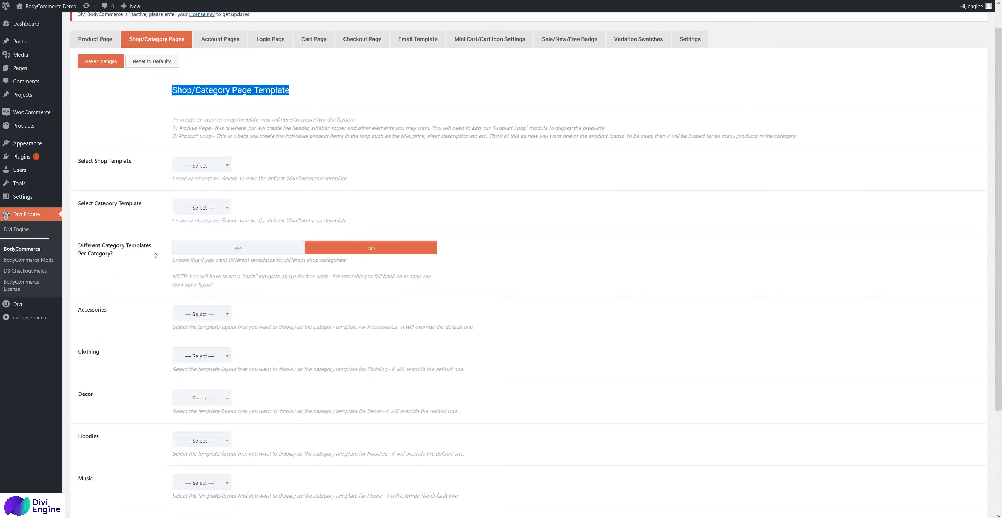
click(233, 231)
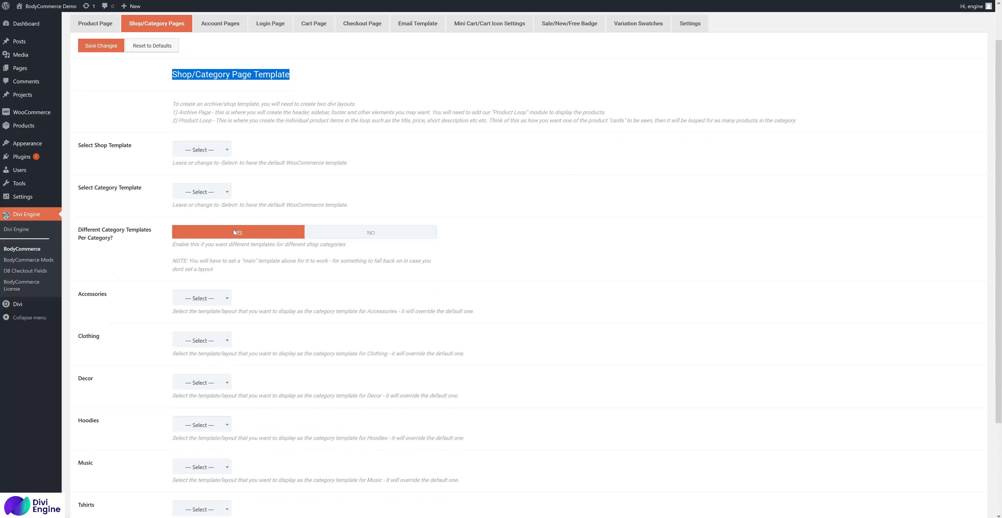
click(332, 234)
scroll(256, 270, down, 3)
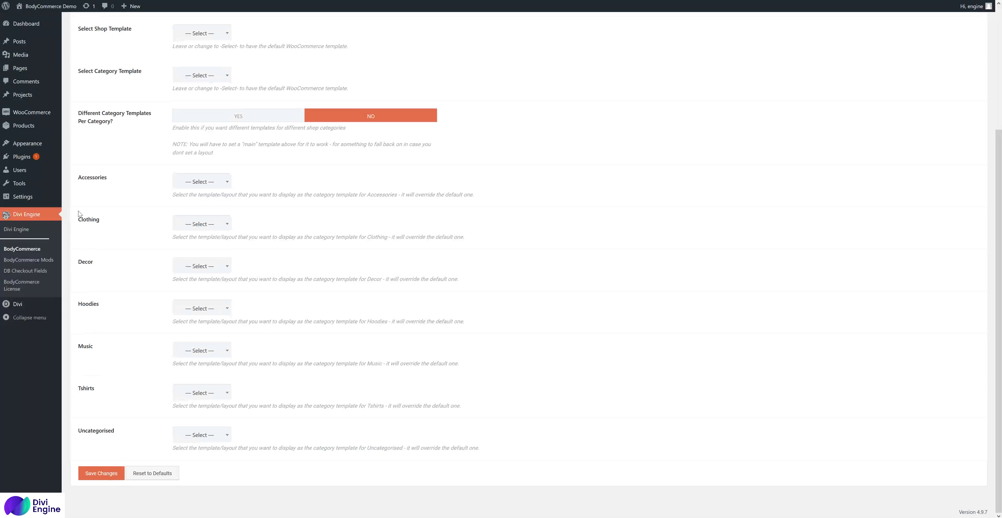
scroll(119, 392, up, 5)
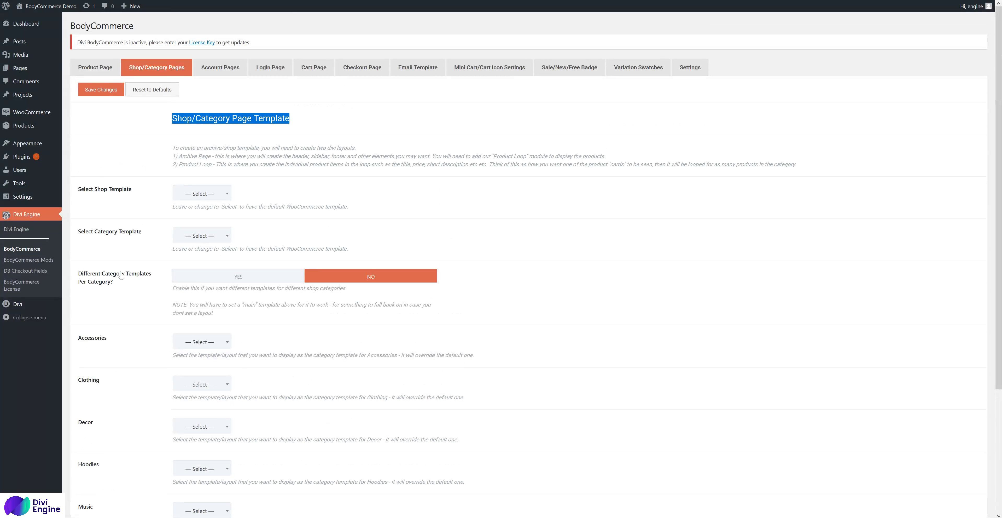
- Open the Divi Library in a separate browser tab
mouse_move(37, 305)
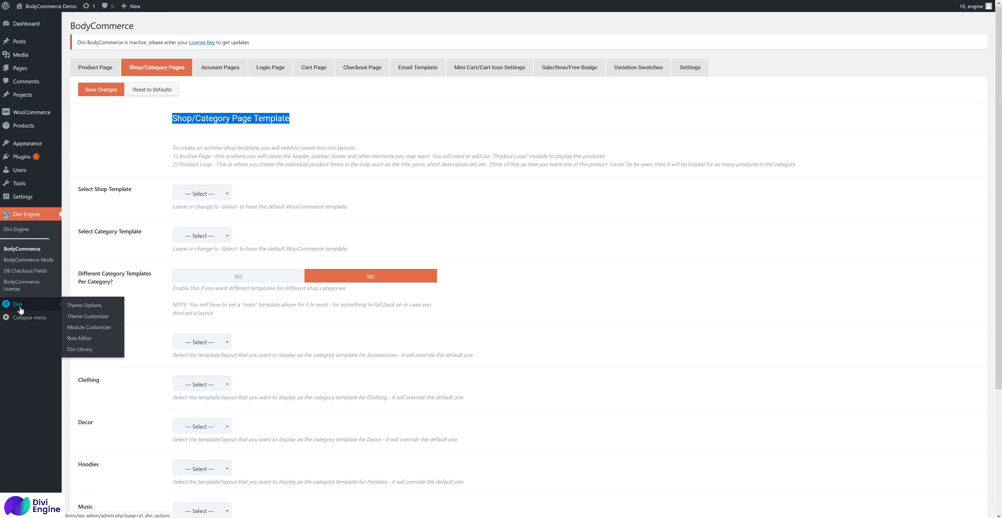
right_click(91, 350)
click(99, 354)
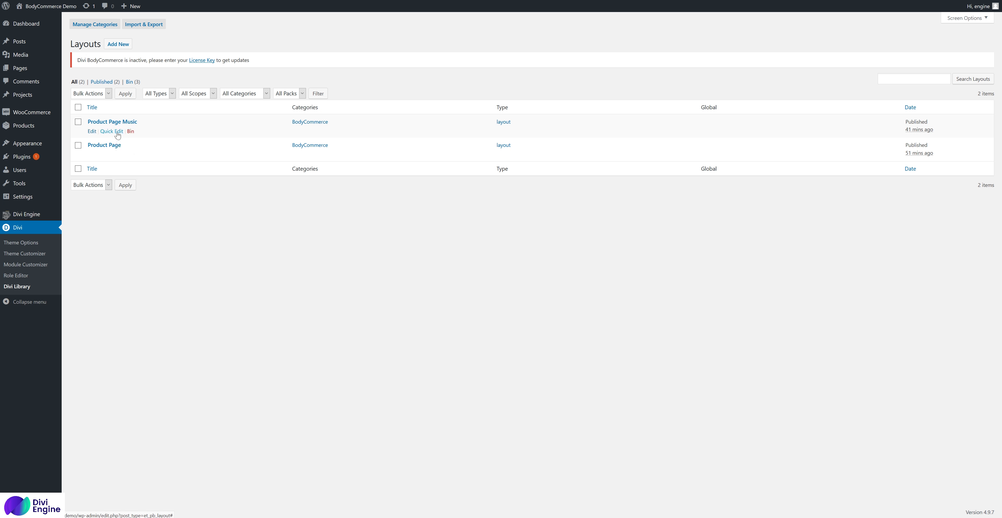
- Start a new library layout and name it Shop Template
click(127, 45)
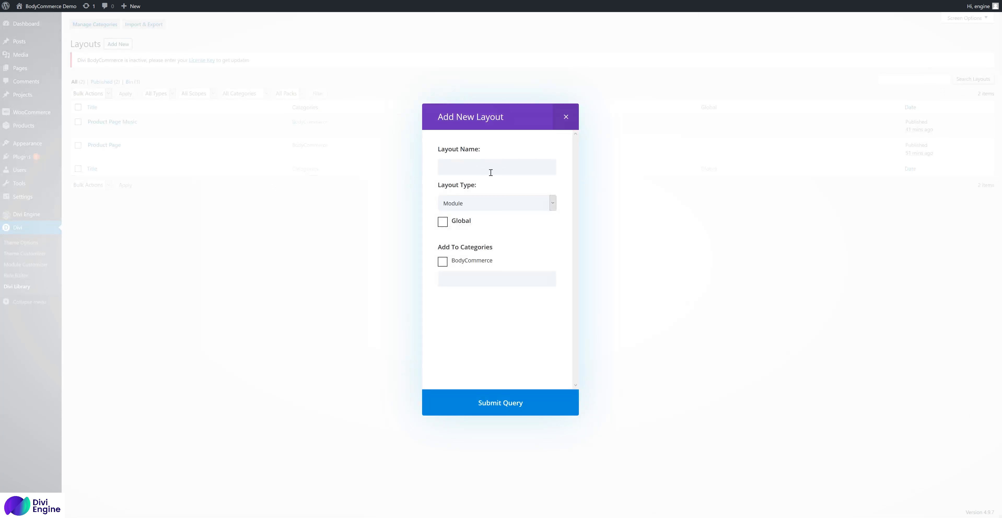
click(490, 168)
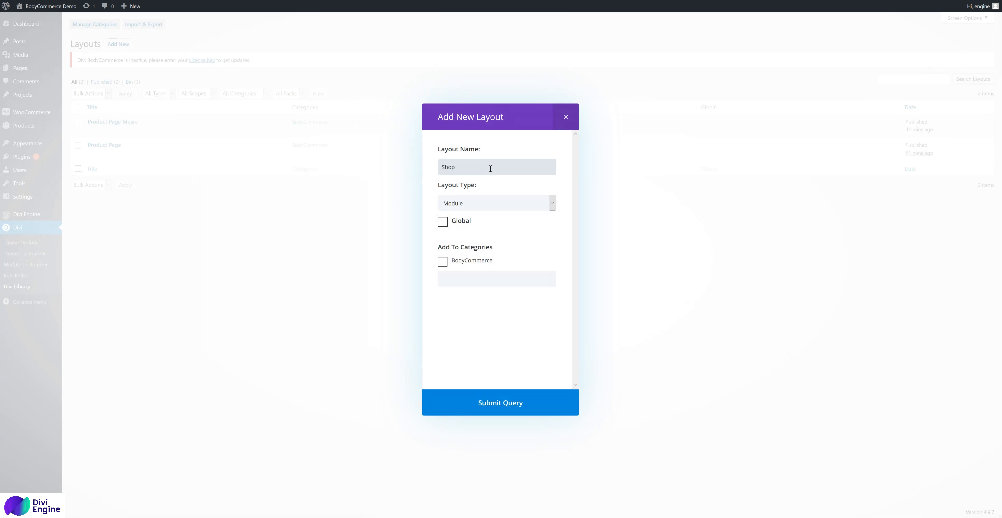
key(BackSpace)
key(BackSpace)
key(BackSpace)
key(BackSpace)
key(BackSpace)
key(BackSpace)
- Set the new layout's type to Layout, assign it to the BodyCommerce category and create it
click(502, 202)
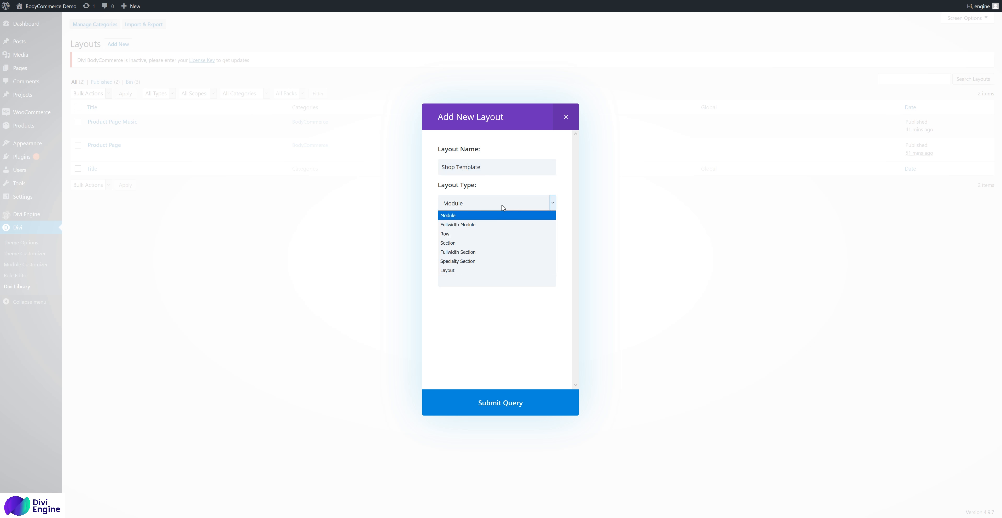
click(491, 267)
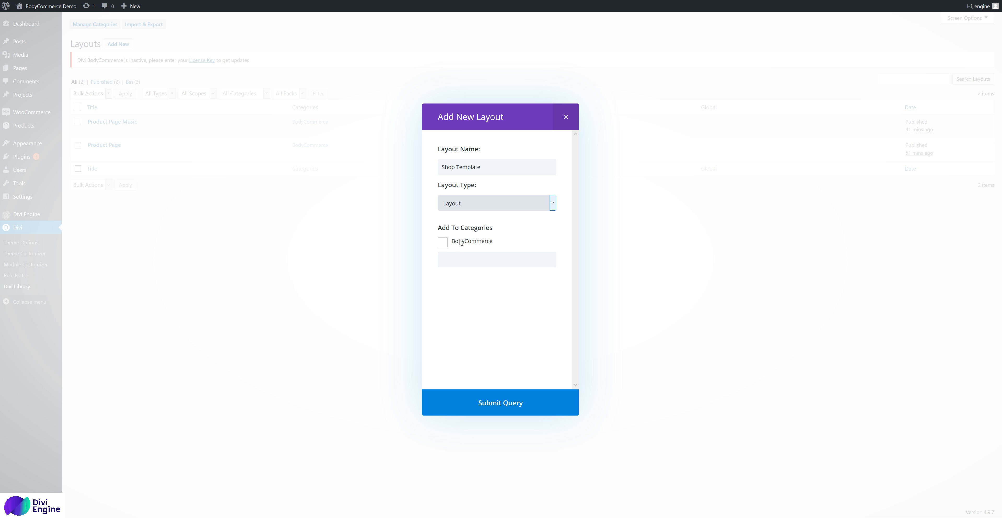
click(475, 203)
click(475, 204)
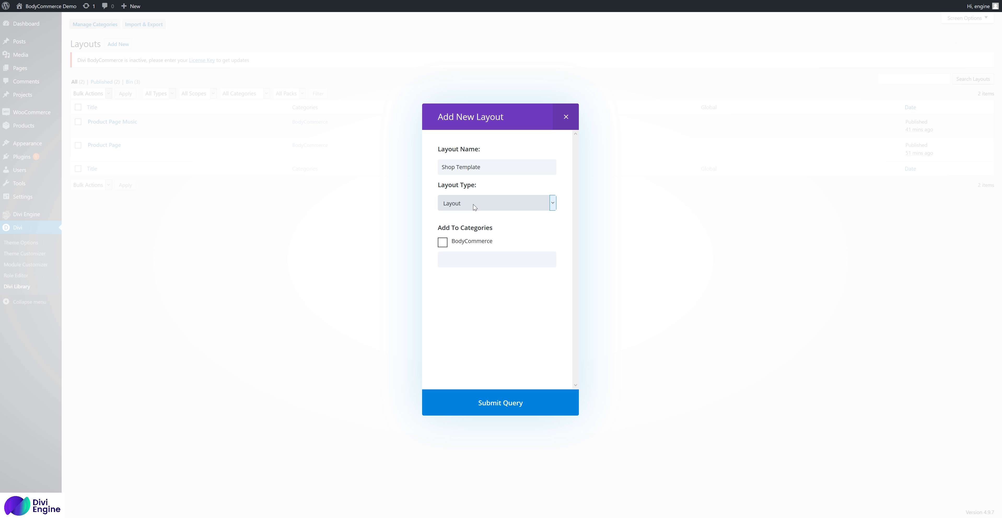
click(470, 242)
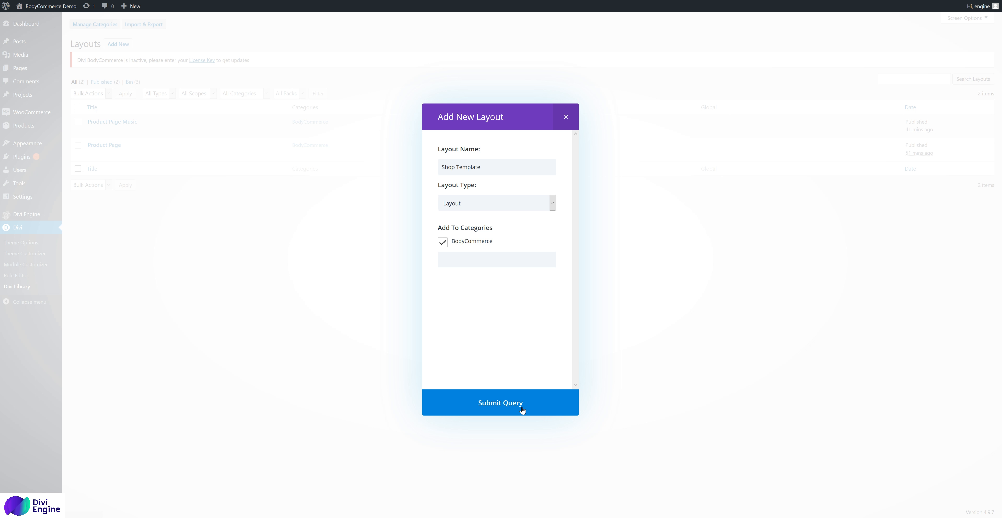
click(522, 408)
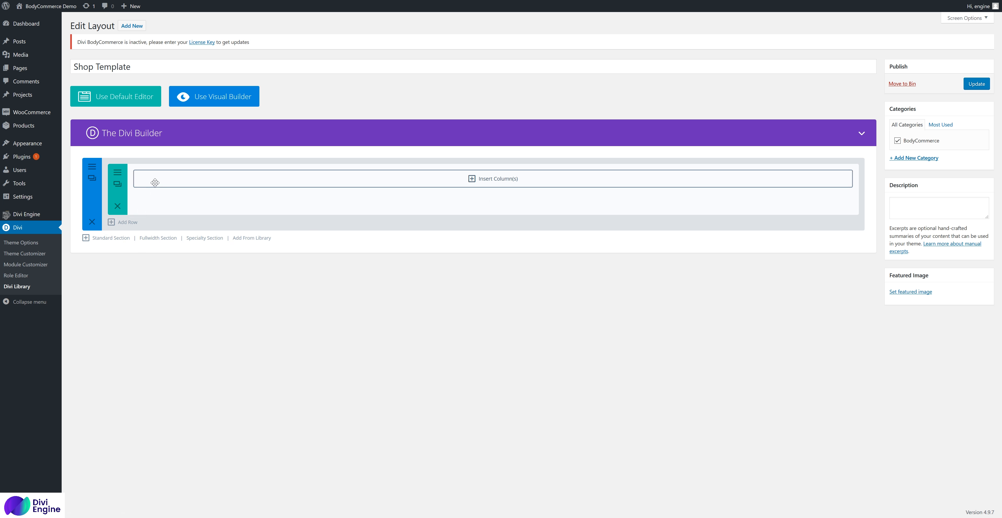
- Insert a single full-width column in the empty row and add a DB Product Slider module to it
click(186, 183)
click(397, 146)
click(390, 184)
scroll(450, 286, down, 3)
scroll(450, 285, up, 3)
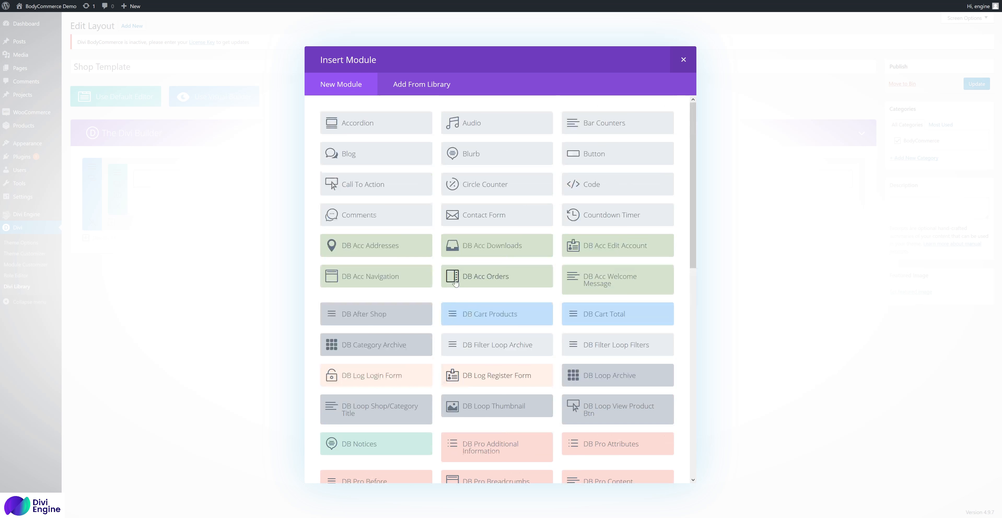
scroll(478, 207, down, 5)
scroll(479, 207, down, 4)
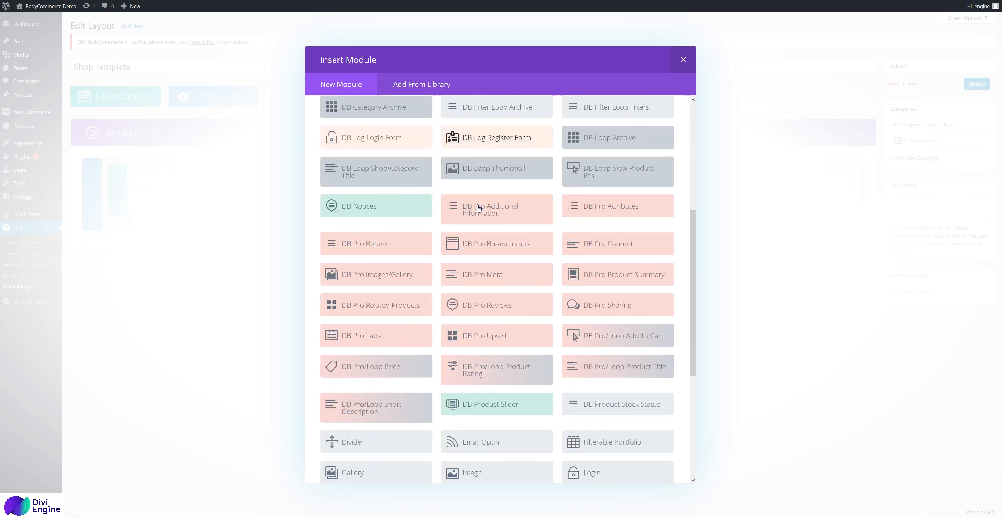
scroll(478, 205, up, 2)
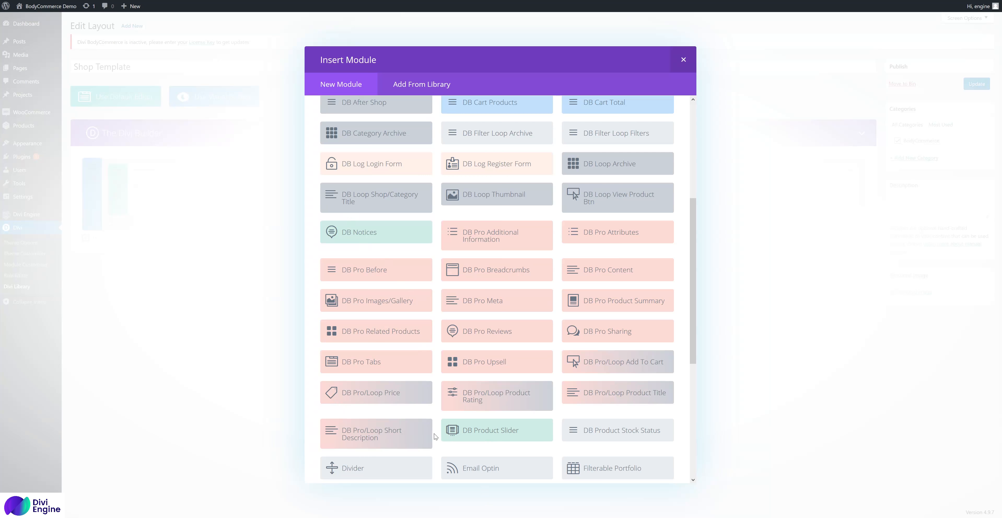
scroll(453, 391, down, 1)
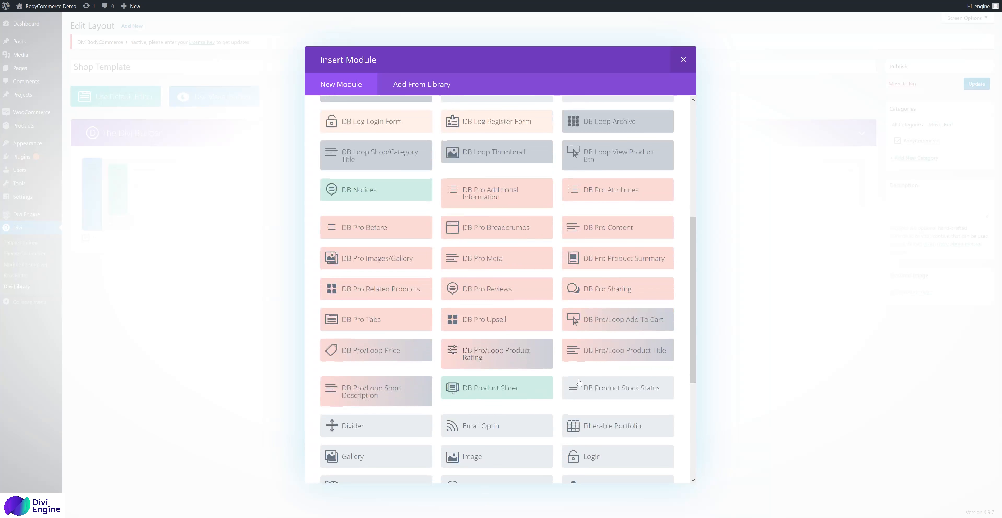
click(508, 396)
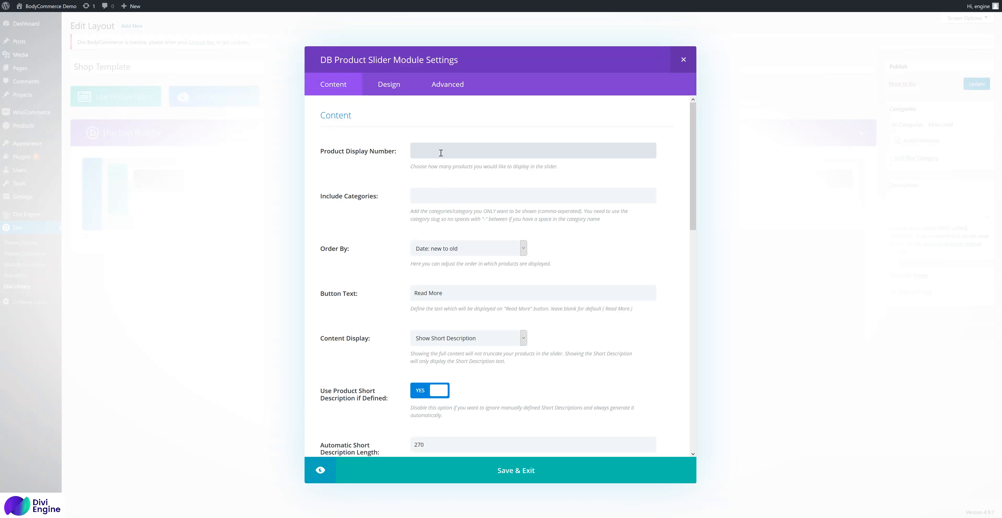
- Set the slider's product display number to 6, leaving the category filter empty and the order as Date: new to old
click(443, 195)
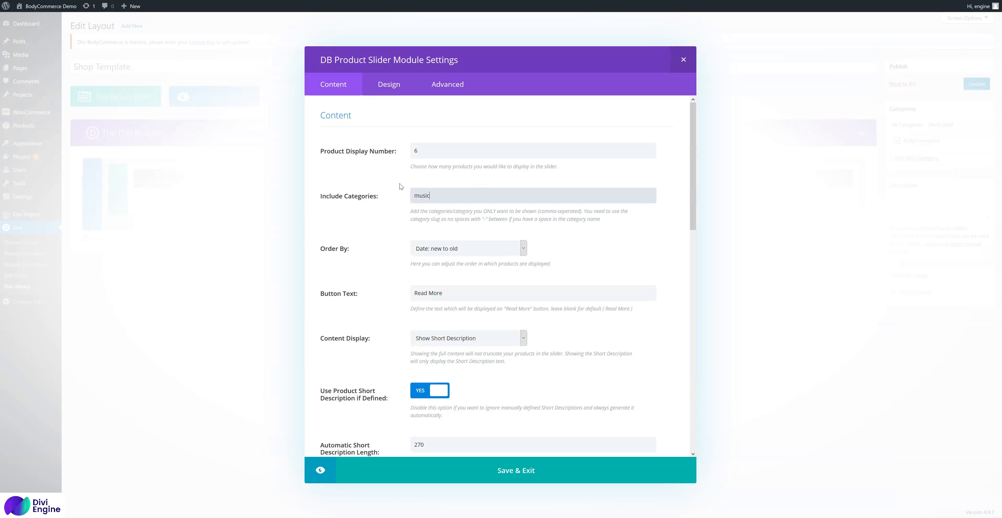
drag(436, 196, 244, 188)
key(BackSpace)
click(453, 248)
click(453, 258)
- Keep Read More as the slider's button text and Show Short Description as its content display
drag(446, 292, 399, 291)
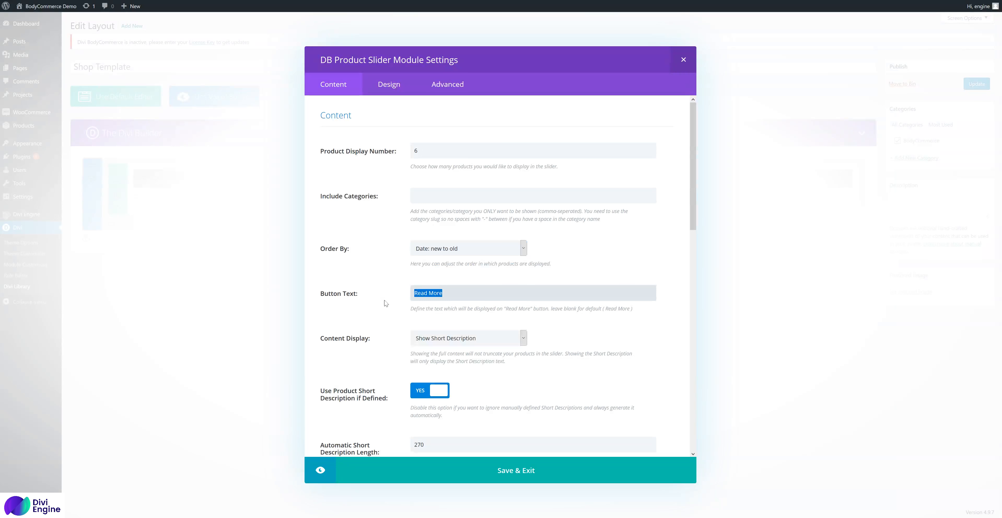
scroll(404, 303, down, 1)
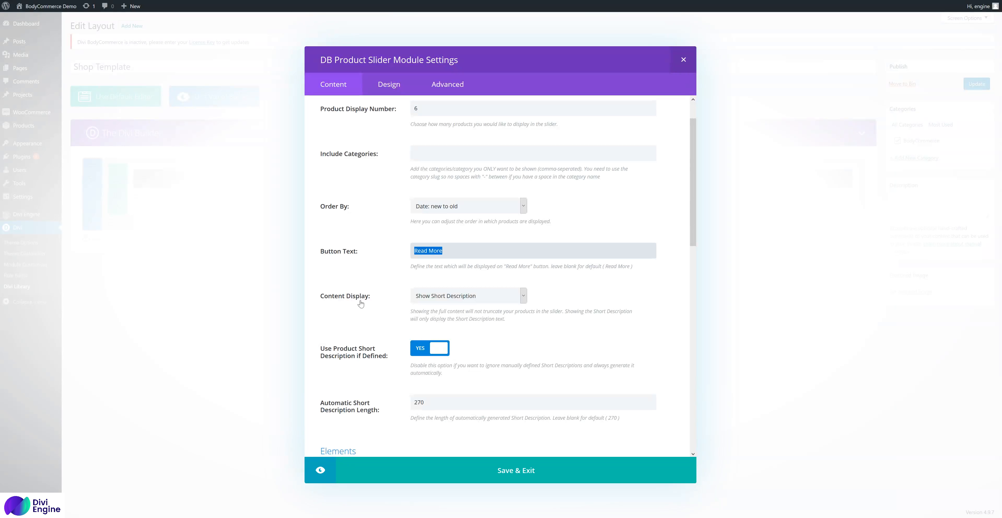
click(454, 296)
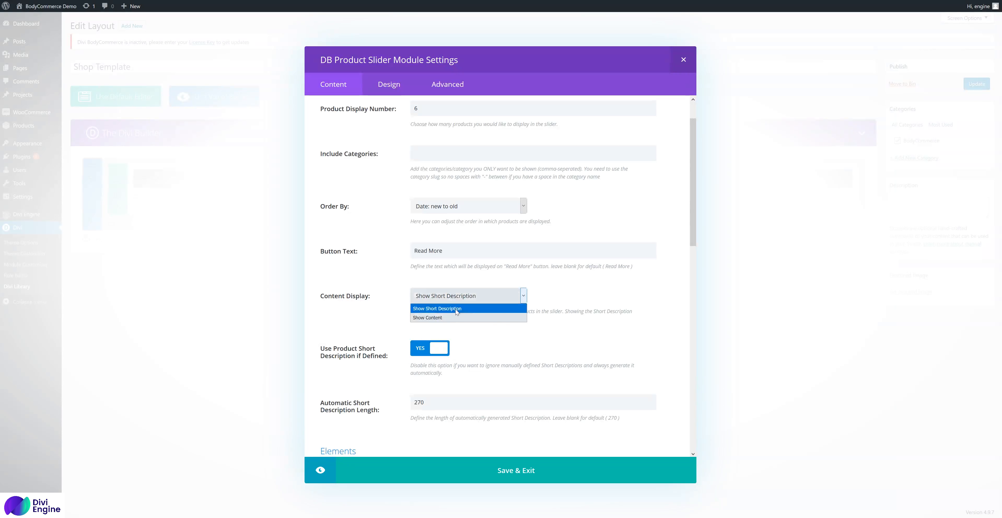
click(441, 308)
- Examine the slider's short description length and its options for arrows, controls, read more button and product image
scroll(392, 281, down, 2)
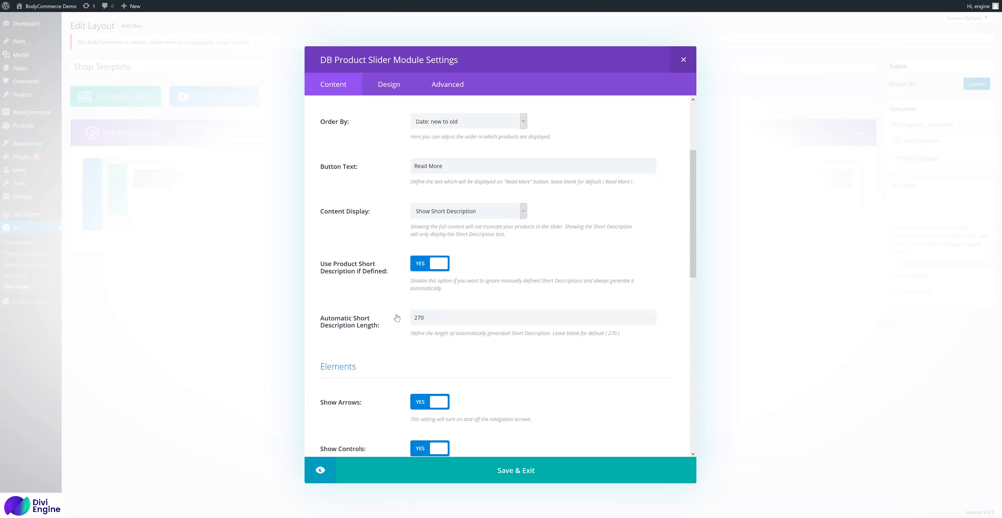
scroll(397, 319, down, 3)
scroll(404, 327, down, 2)
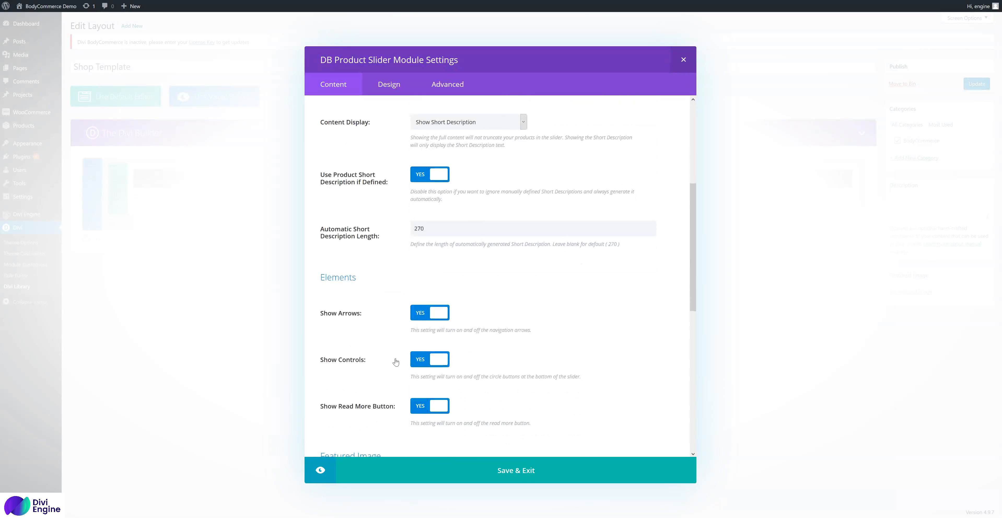
click(418, 372)
scroll(420, 370, down, 2)
click(423, 325)
scroll(424, 325, up, 1)
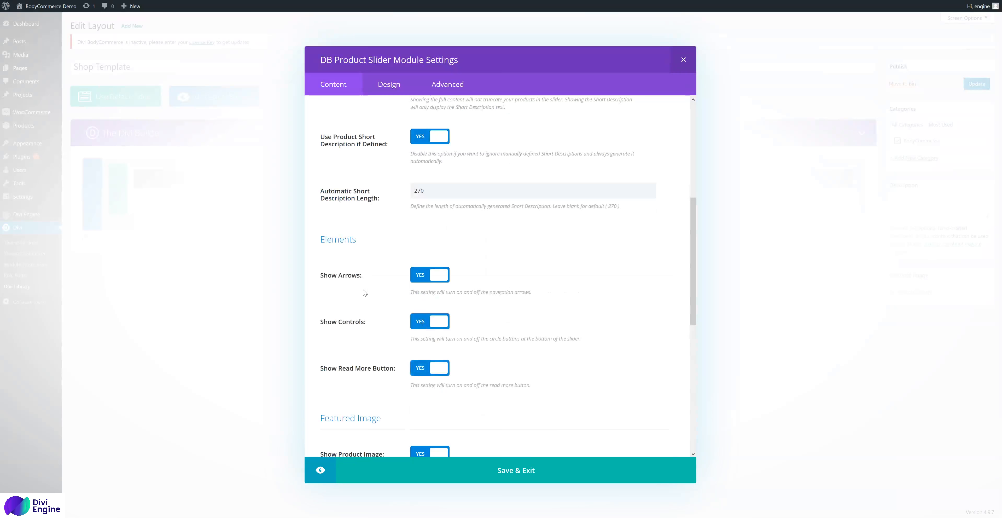
scroll(366, 290, down, 2)
scroll(372, 326, down, 2)
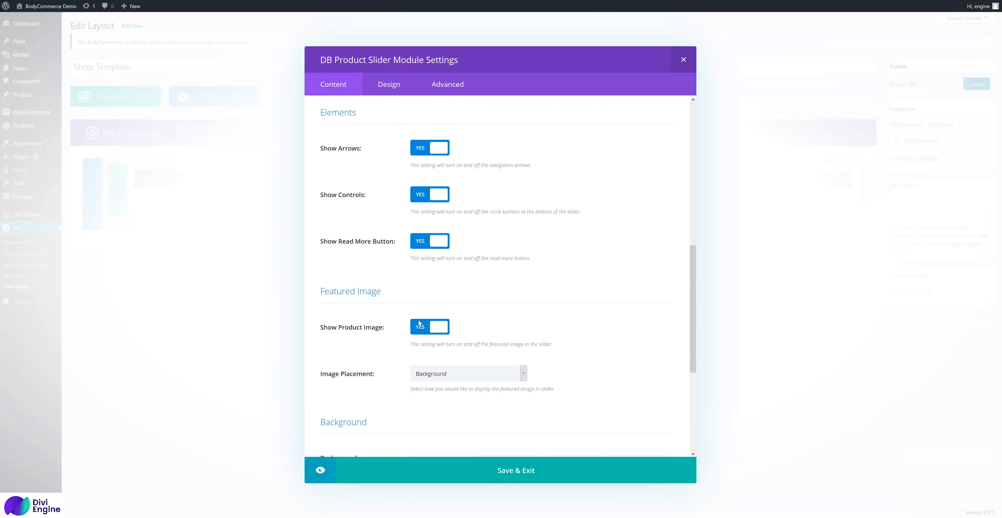
- Keep Background as the slider's image placement and check over the remaining content settings
click(442, 375)
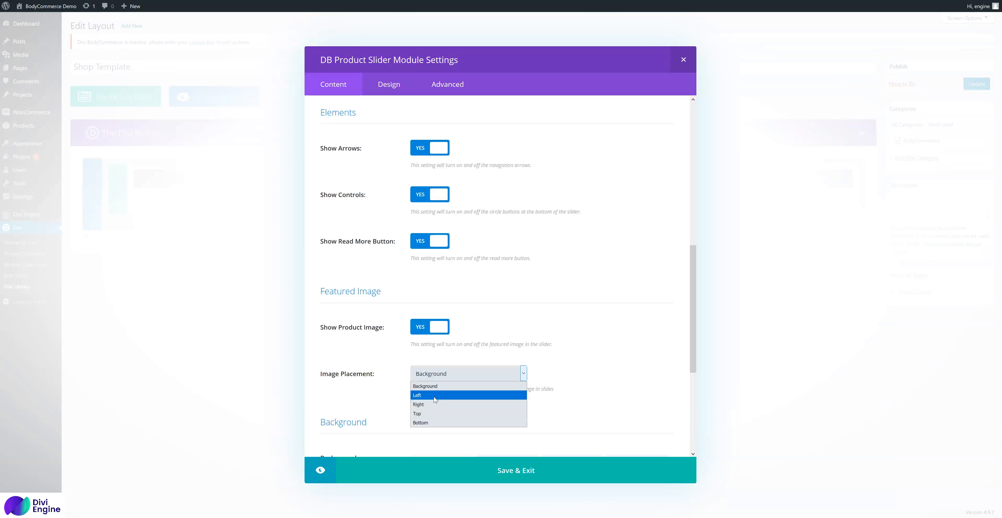
click(444, 388)
scroll(381, 356, down, 5)
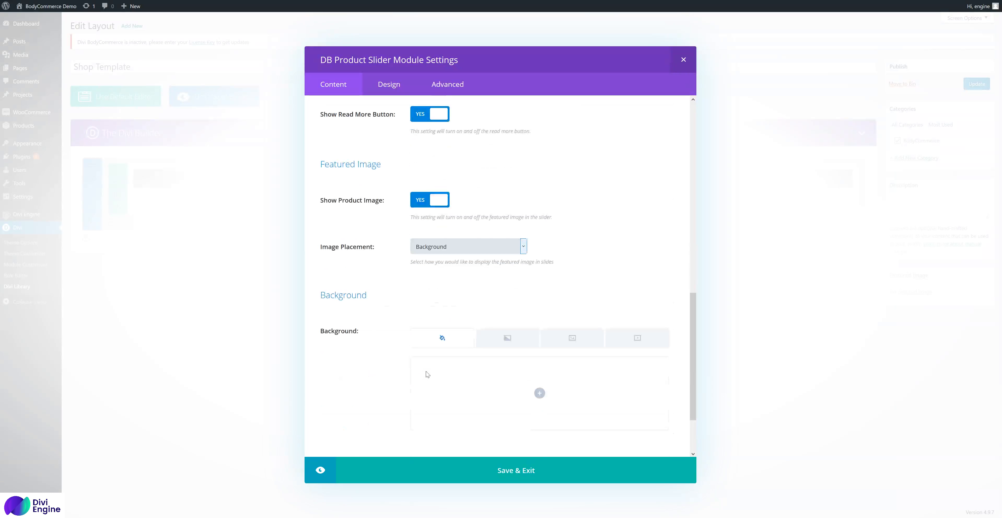
scroll(486, 384, up, 15)
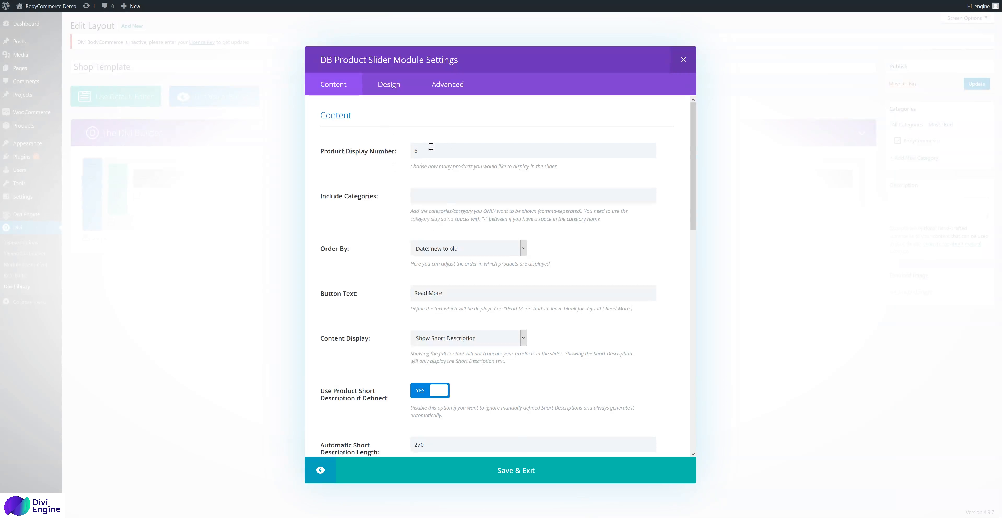
- Save the product slider's settings and update the Shop Template layout
click(573, 470)
click(982, 87)
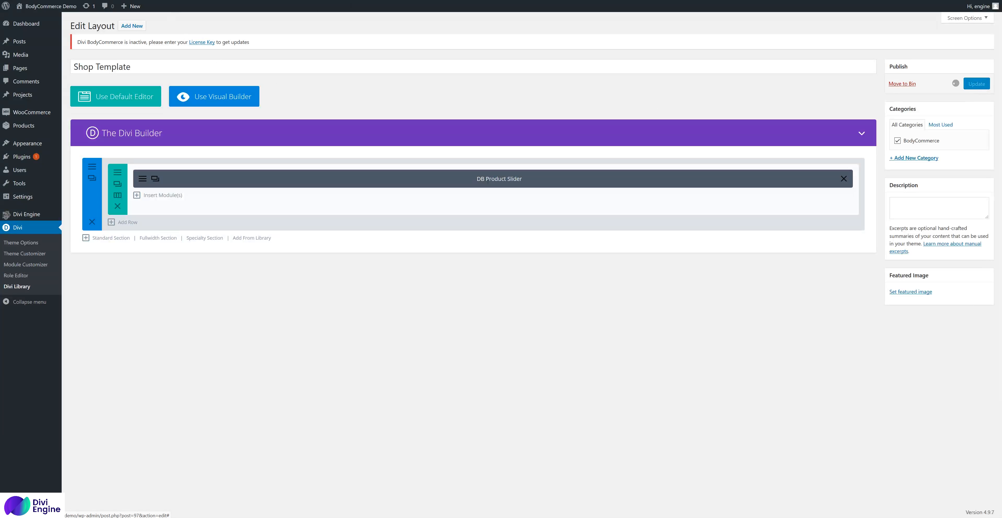
- Assign Shop Template as the shop template in BodyCommerce's Shop/Category Pages settings and save the changes
click(5, 216)
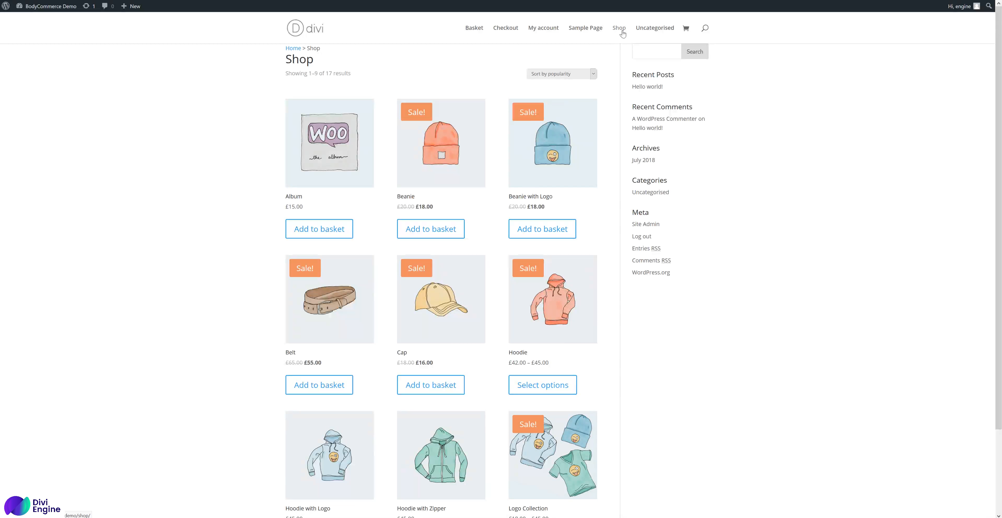
click(622, 32)
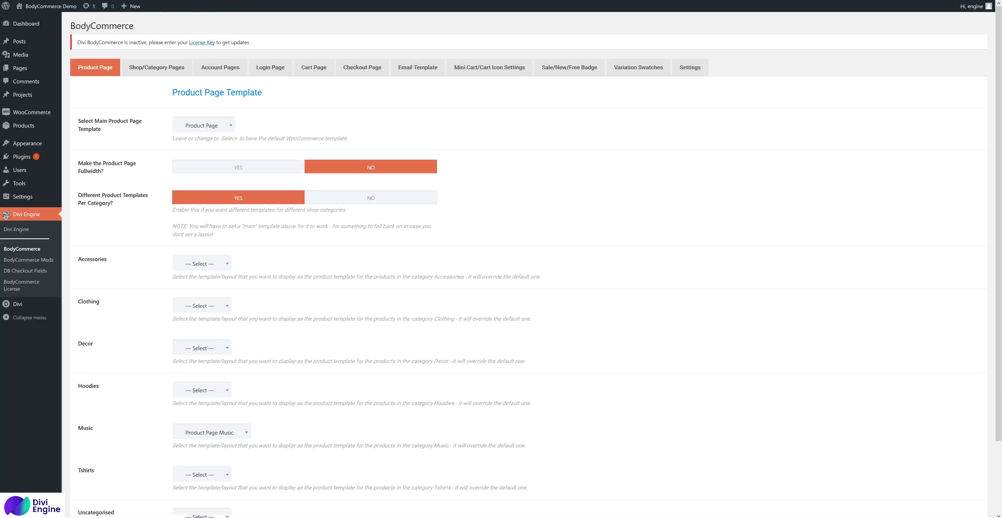
click(157, 72)
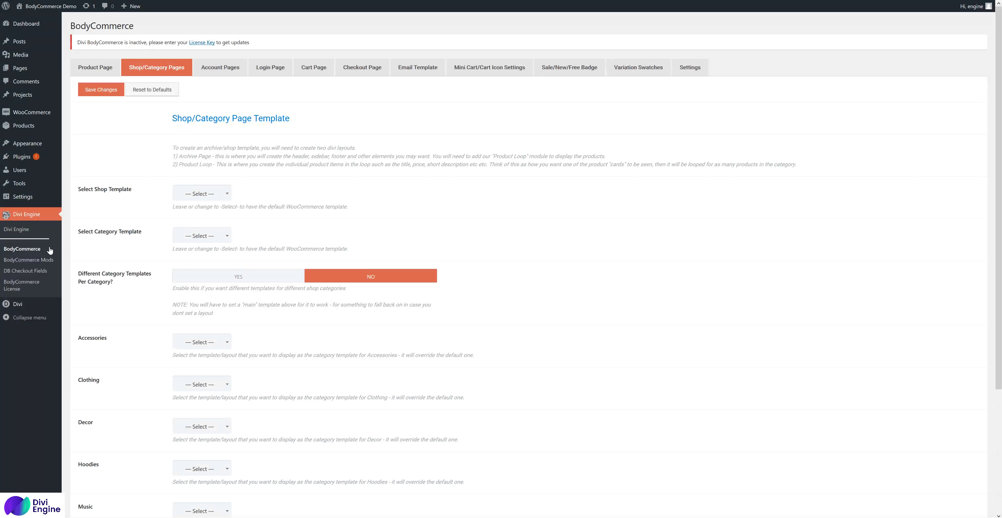
click(214, 197)
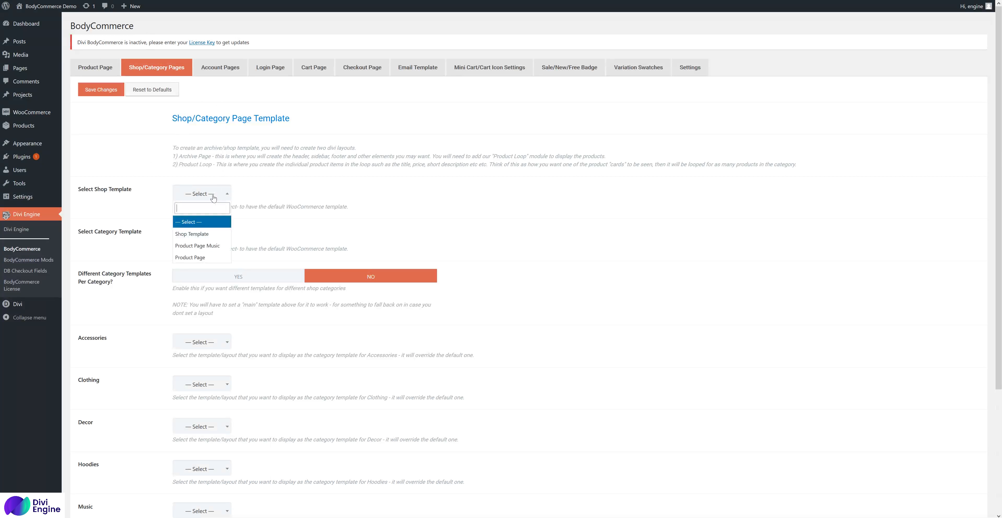
click(218, 234)
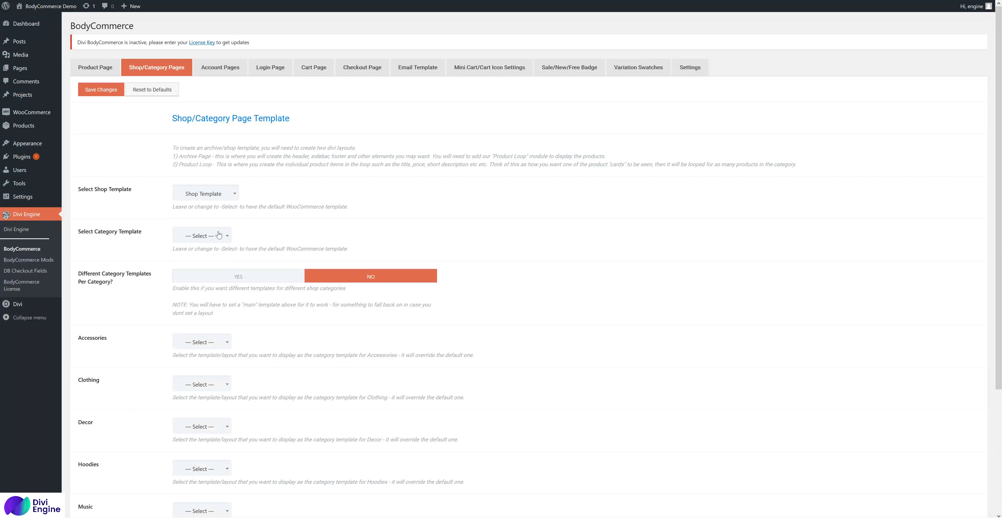
scroll(149, 298, down, 5)
click(120, 477)
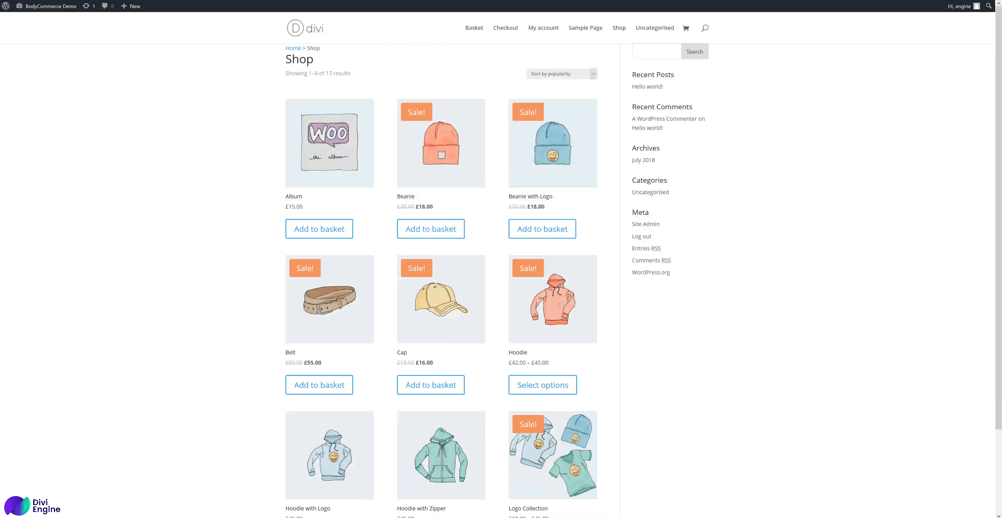
- Return to the storefront's Shop page and reload it to load the newly assigned template
right_click(405, 123)
click(436, 130)
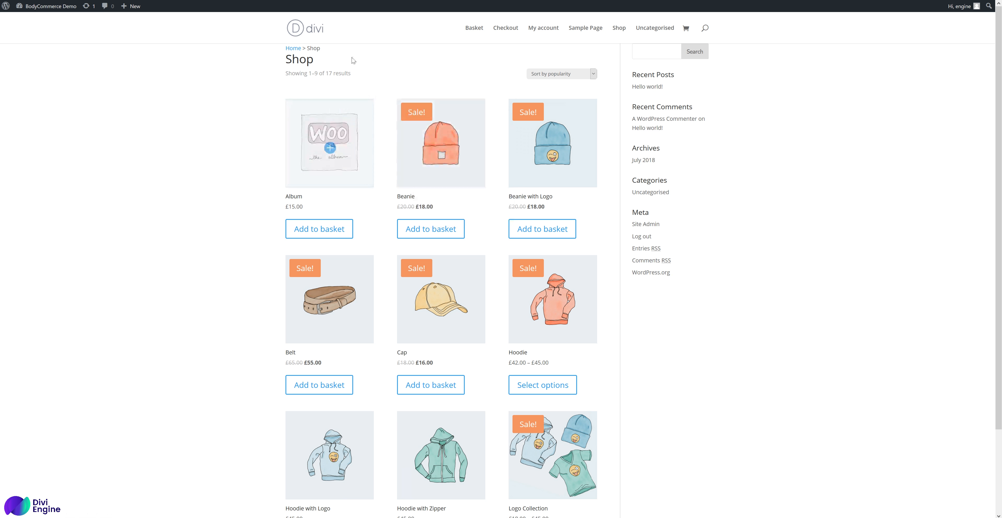
right_click(157, 69)
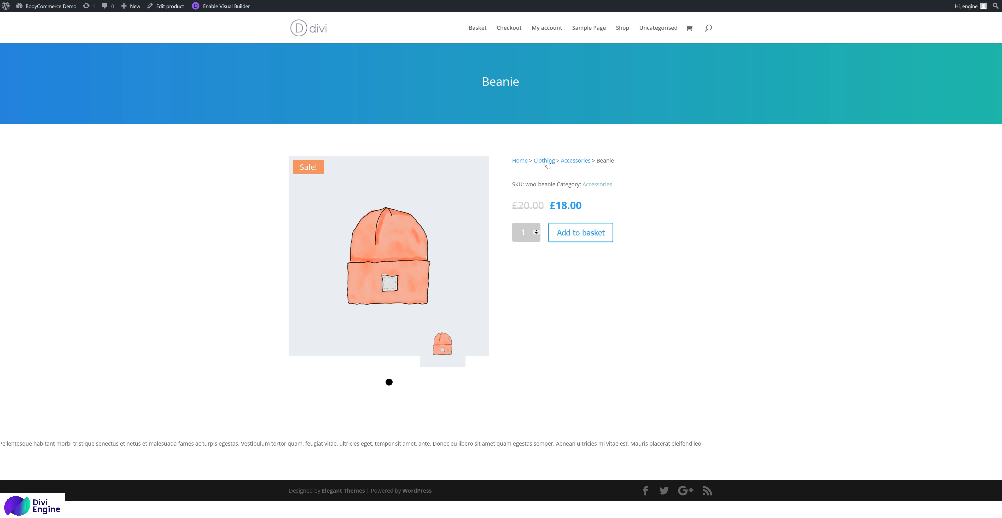
click(623, 28)
right_click(189, 157)
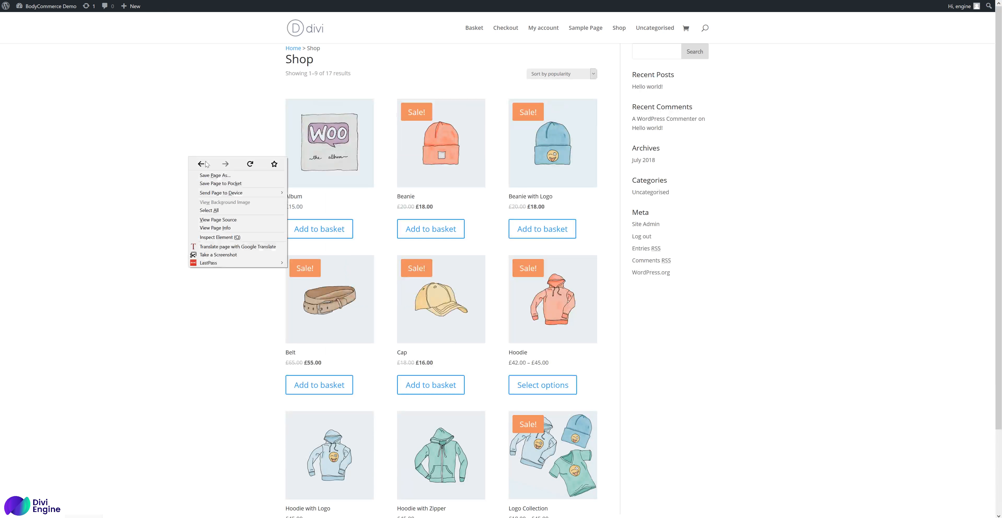
click(250, 164)
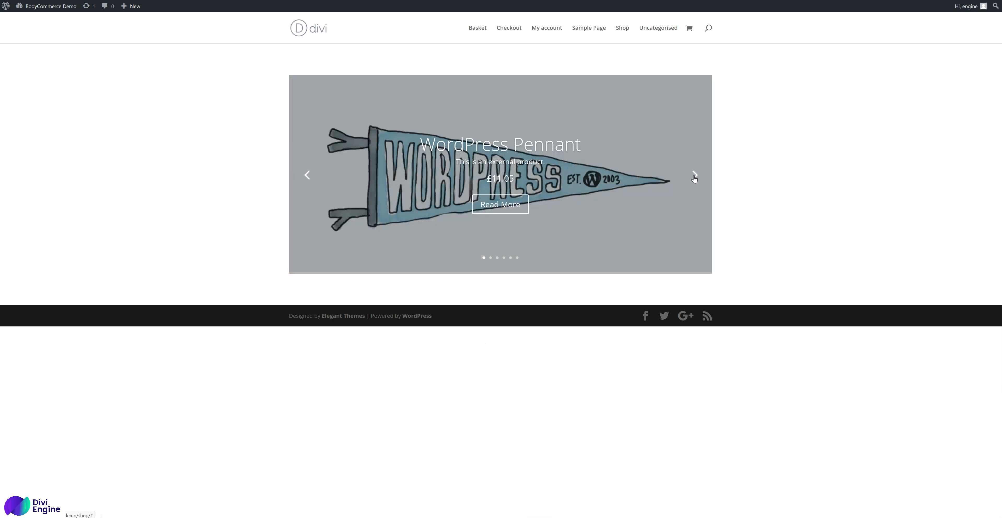
- Browse the slides of the shop page's product slider, examining each product's short description, price and Read More button
click(694, 177)
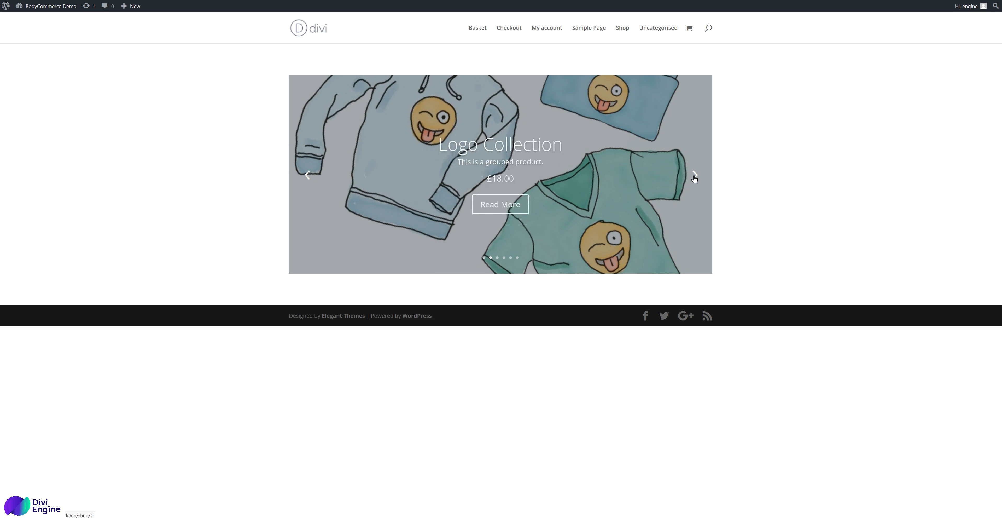
click(695, 177)
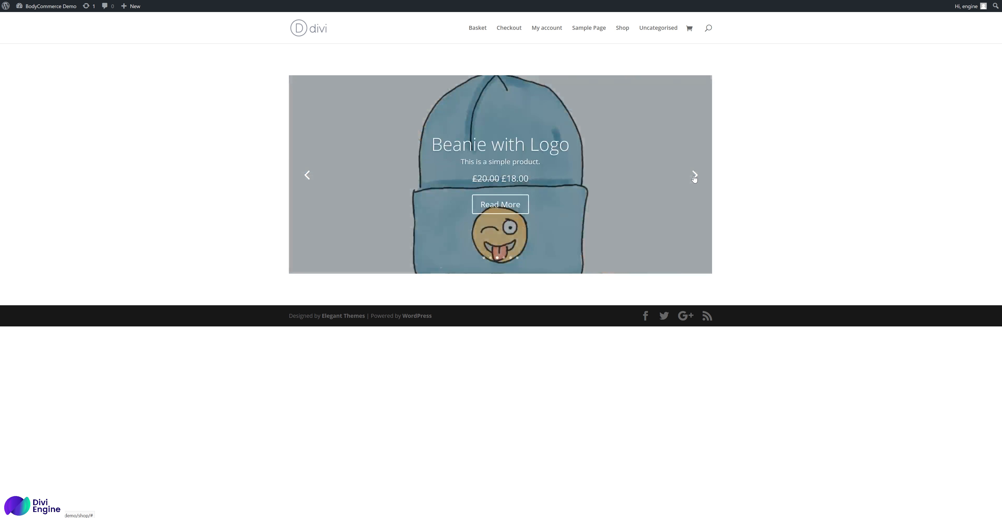
click(695, 177)
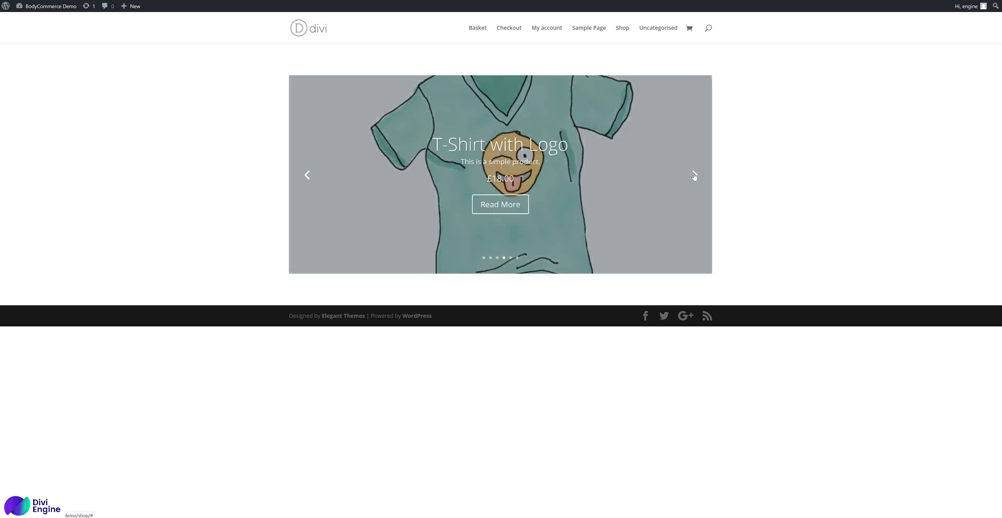
click(694, 177)
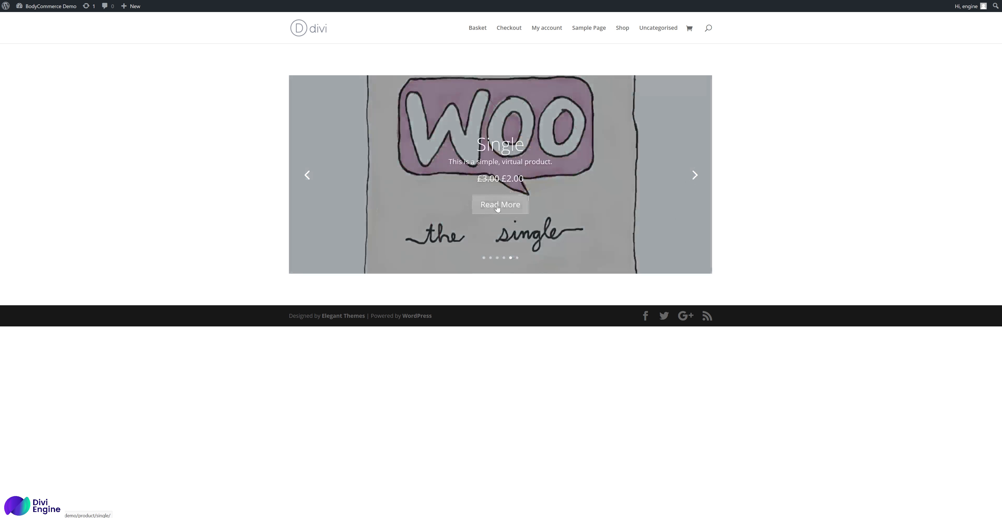
drag(453, 162, 566, 161)
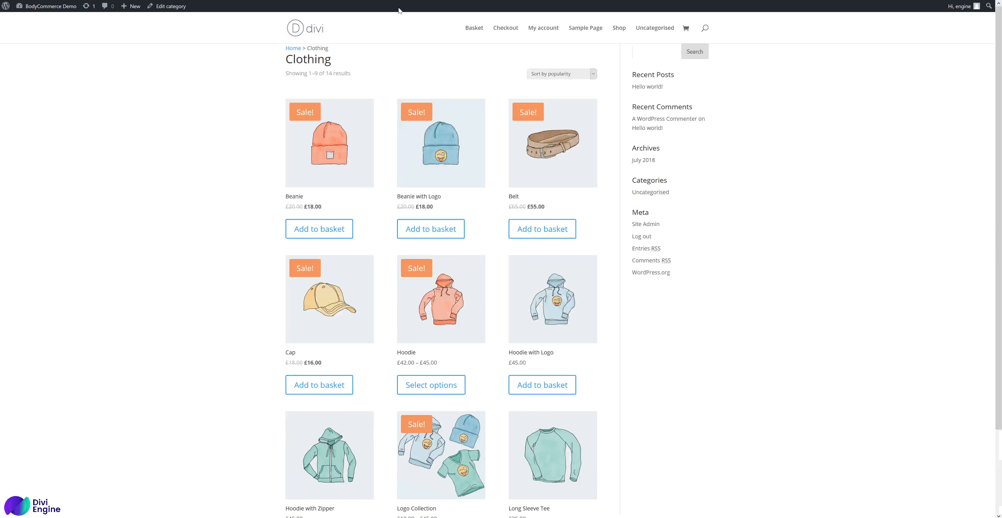
right_click(188, 75)
key(Escape)
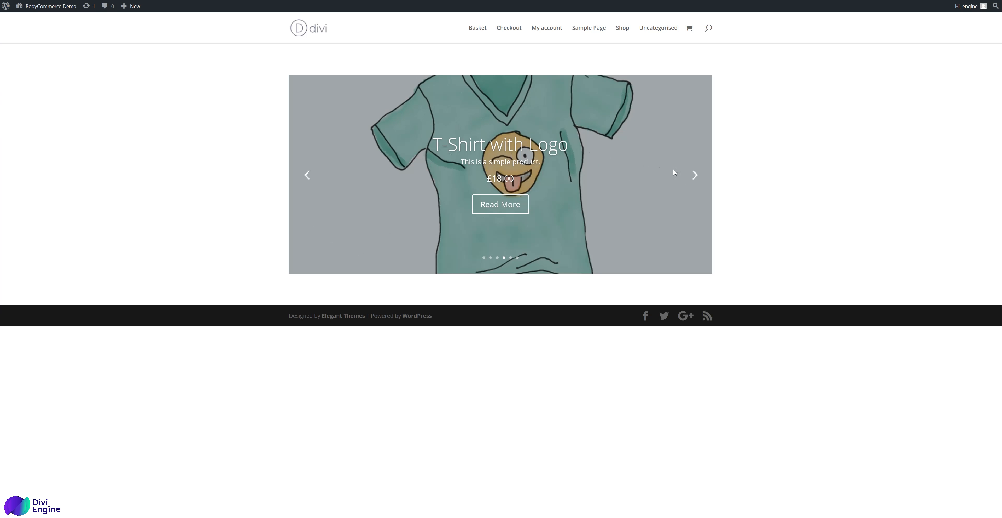
double_click(695, 174)
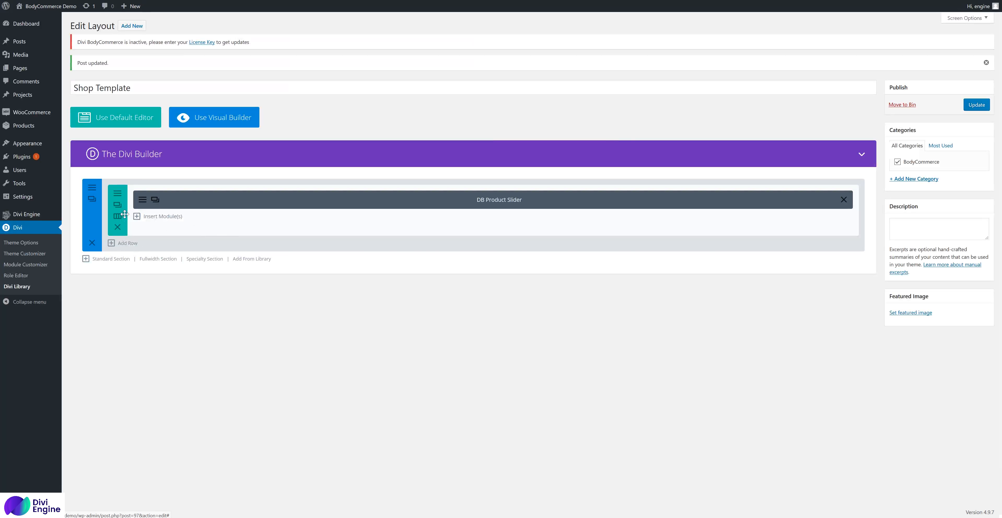
- Insert a DB Category Archive module with the List layout below the product slider and update the Shop Template layout
click(158, 218)
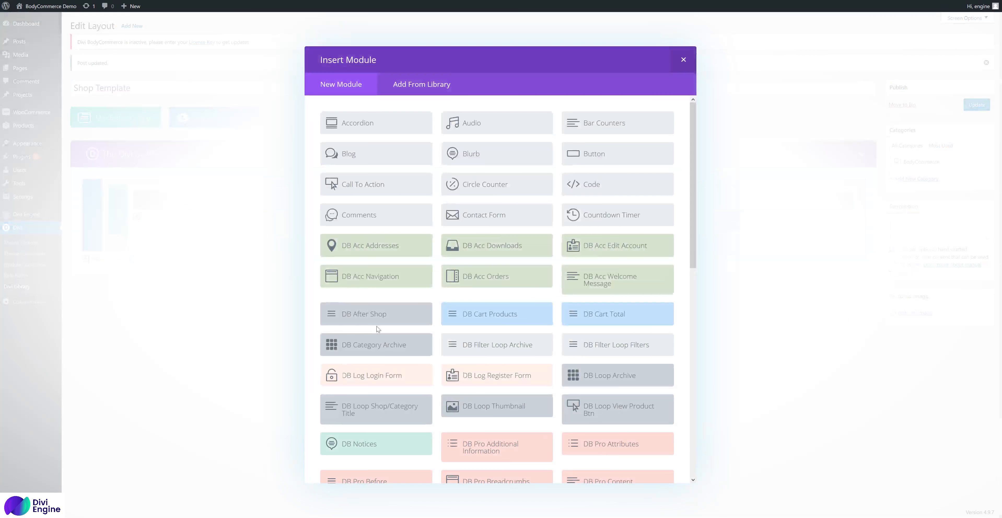
scroll(389, 319, down, 1)
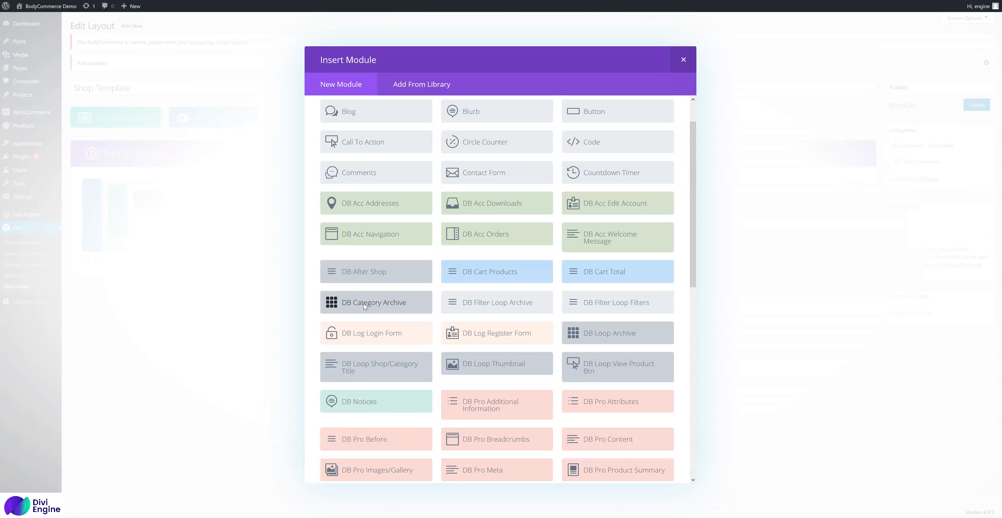
click(364, 303)
click(448, 148)
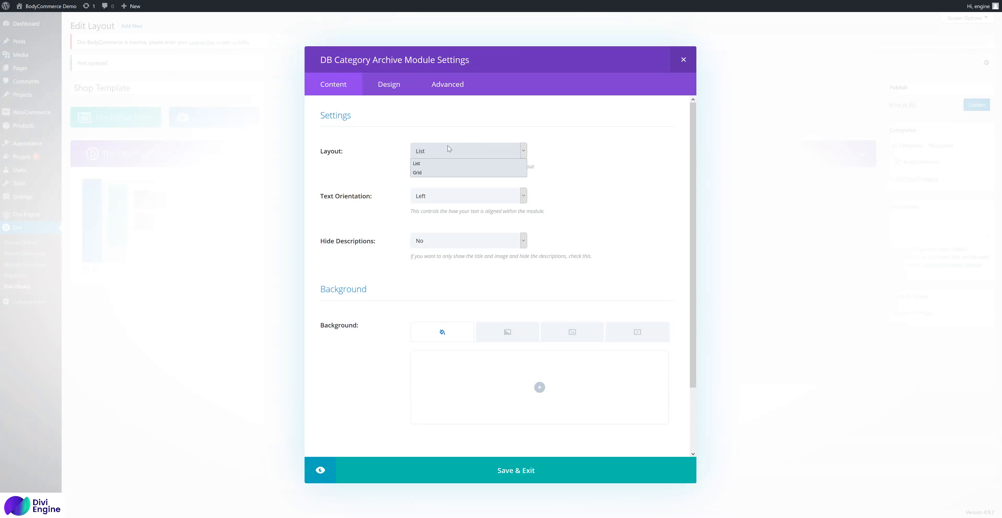
click(447, 174)
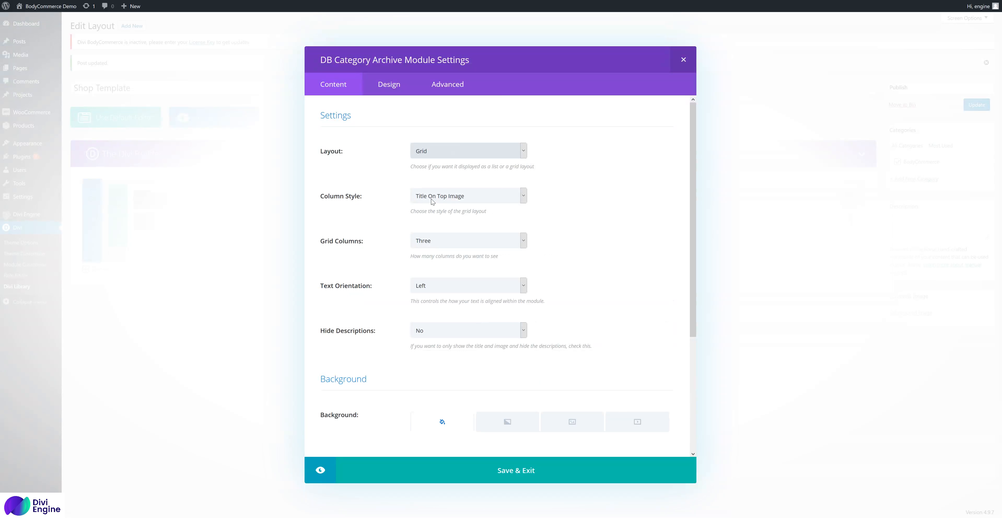
click(448, 152)
click(449, 156)
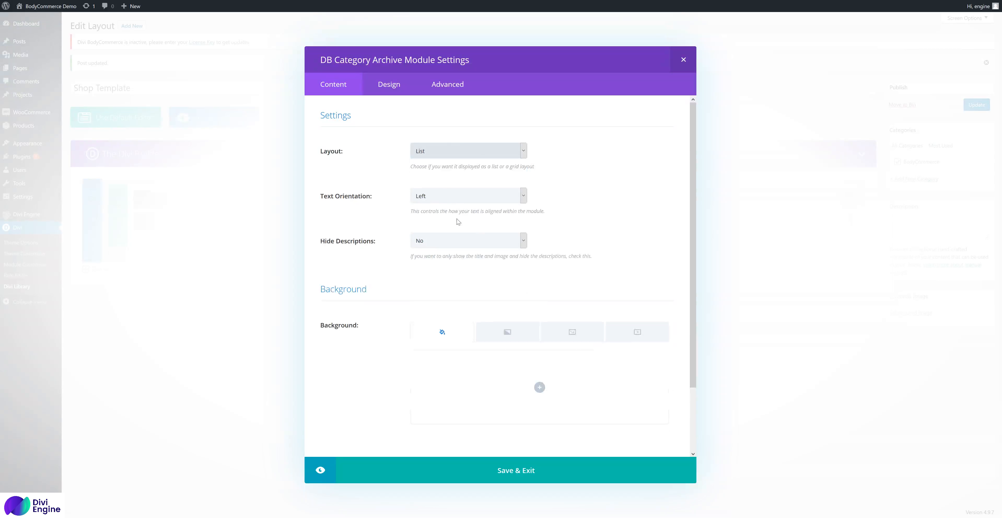
click(501, 470)
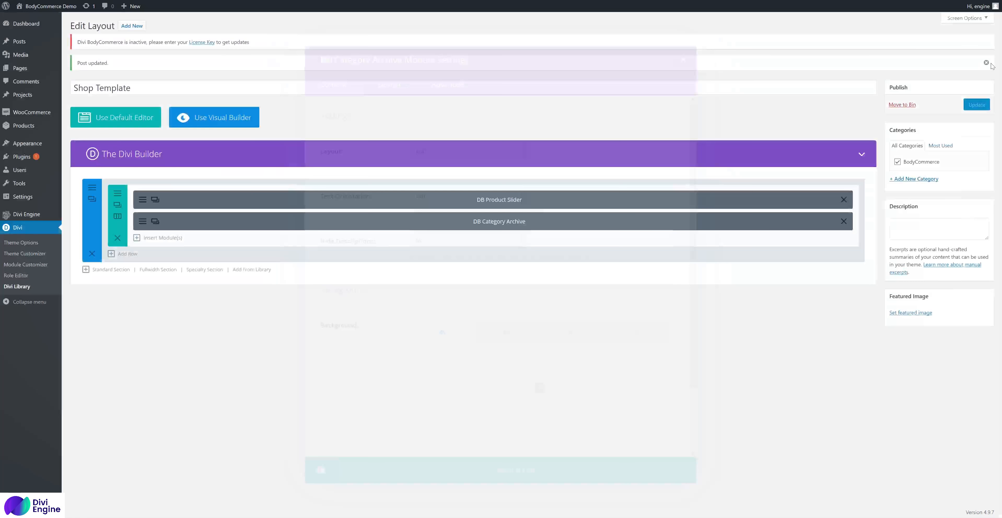
click(976, 105)
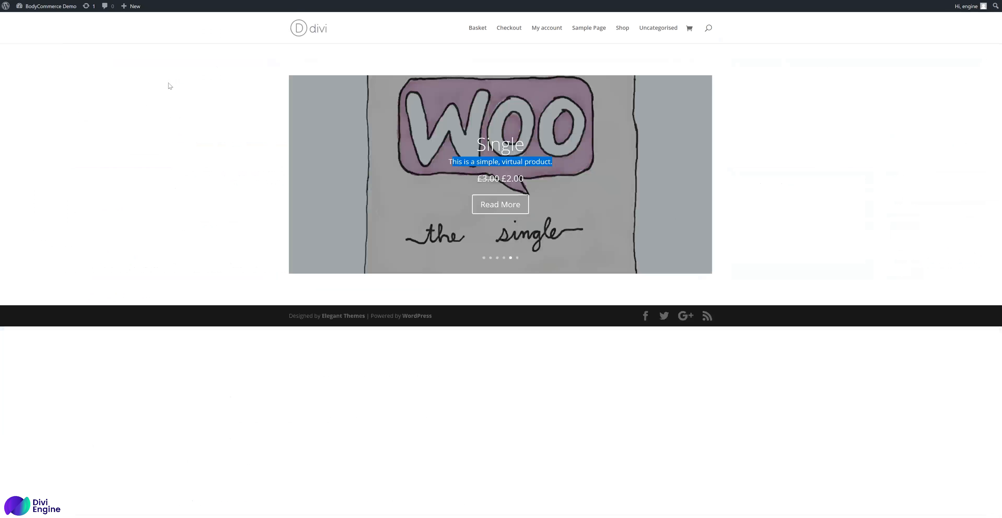
- Reload the storefront's shop page to check the category list below the product slider
right_click(169, 82)
click(227, 95)
right_click(227, 55)
click(288, 65)
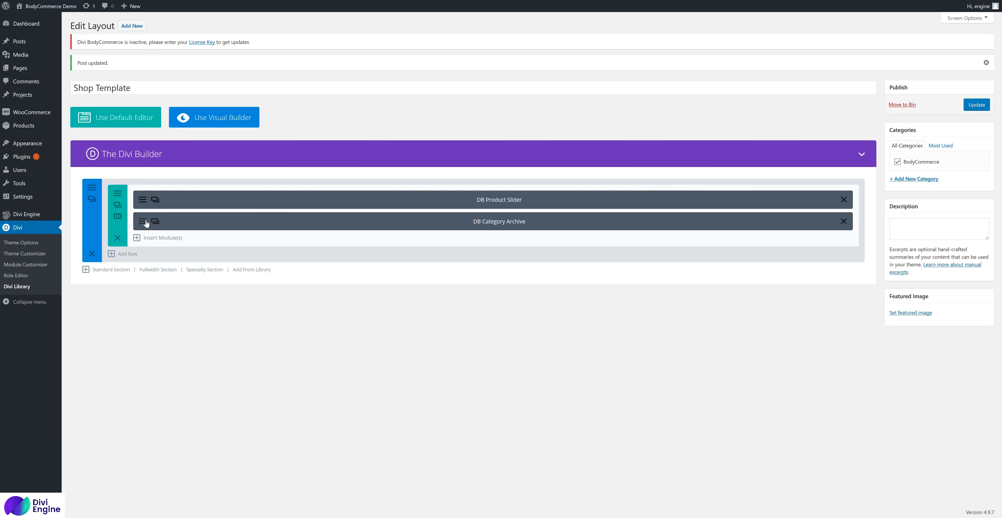
- Set the DB Category Archive module to a Grid layout with Four columns, keep Hide Descriptions at No, save, and reload the shop page
click(143, 221)
click(444, 149)
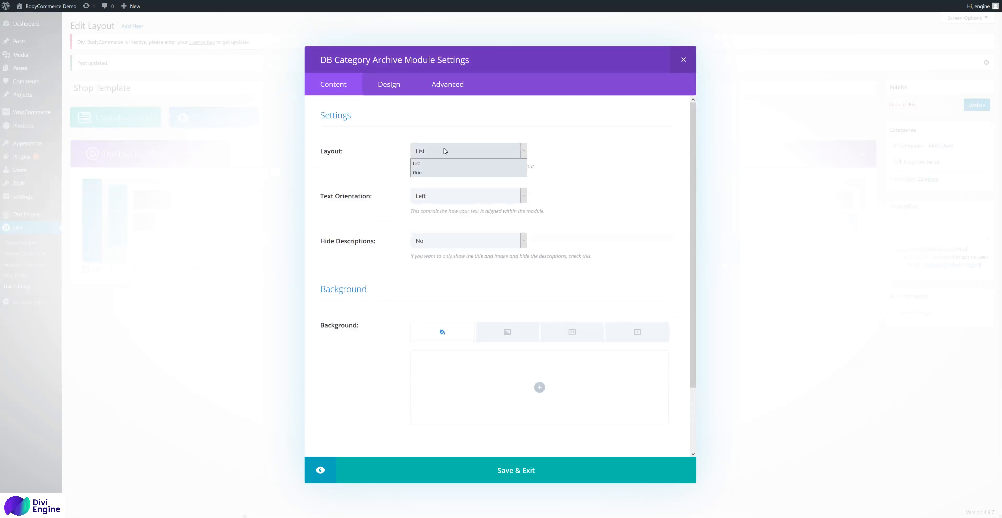
click(452, 171)
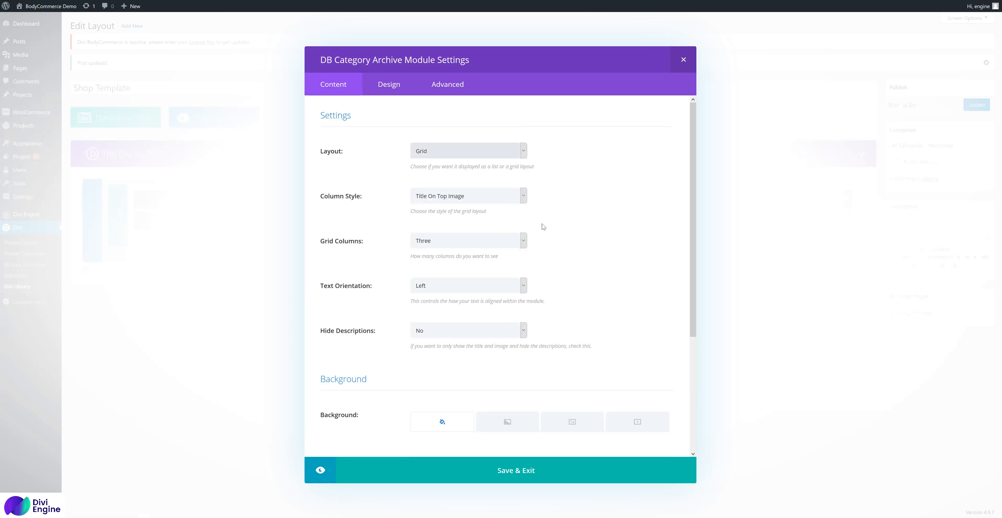
click(471, 239)
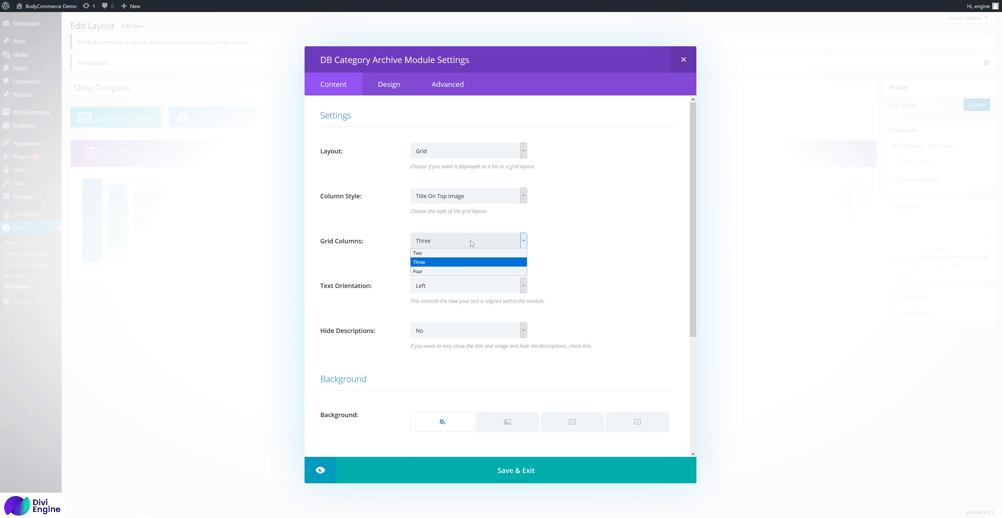
click(471, 271)
scroll(390, 261, down, 1)
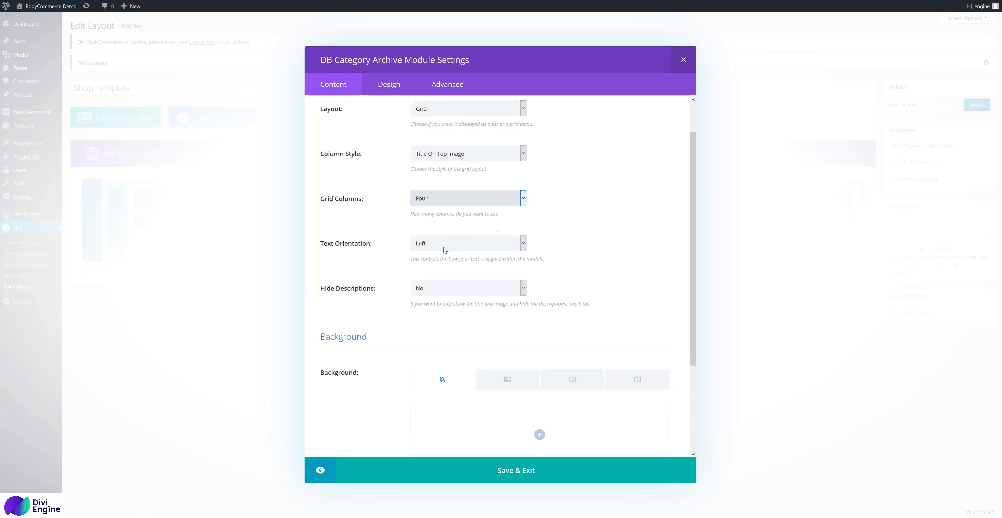
click(437, 288)
click(440, 301)
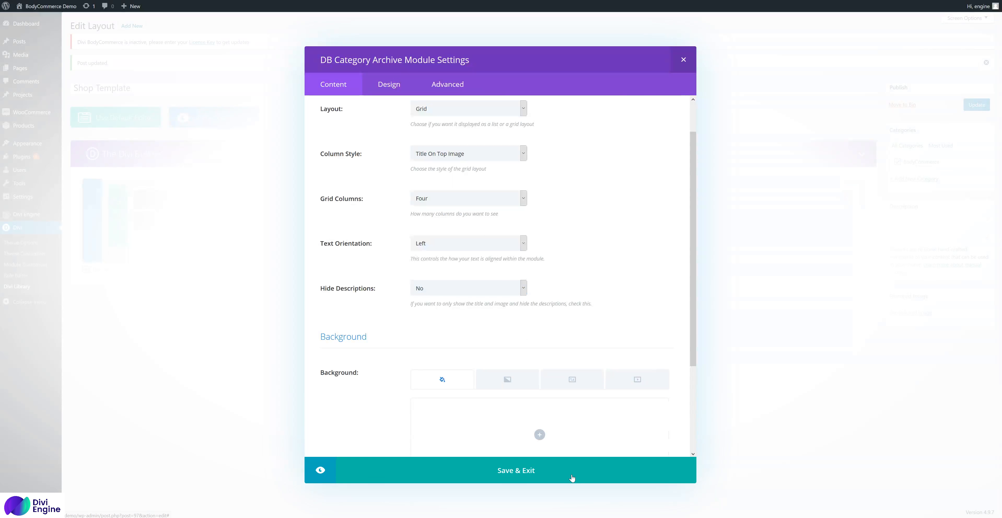
click(572, 479)
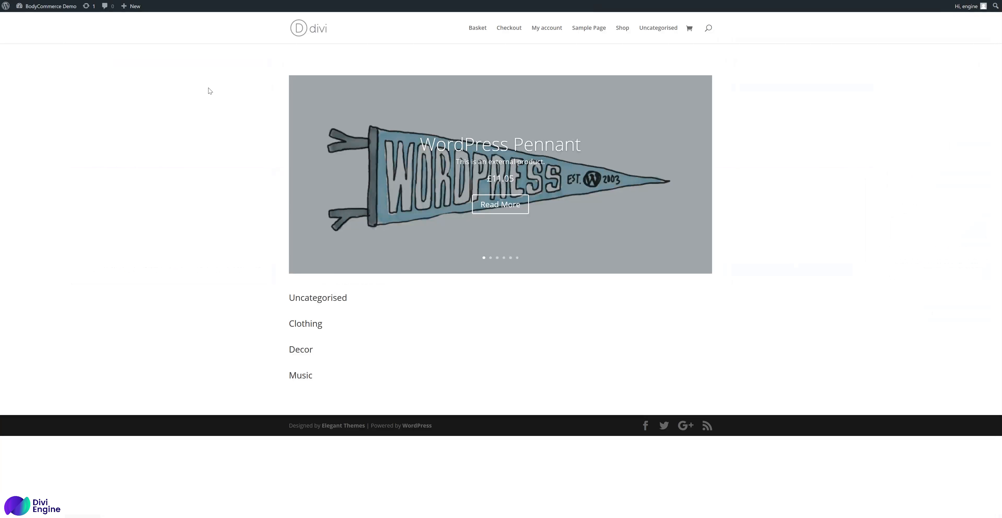
right_click(208, 88)
click(273, 99)
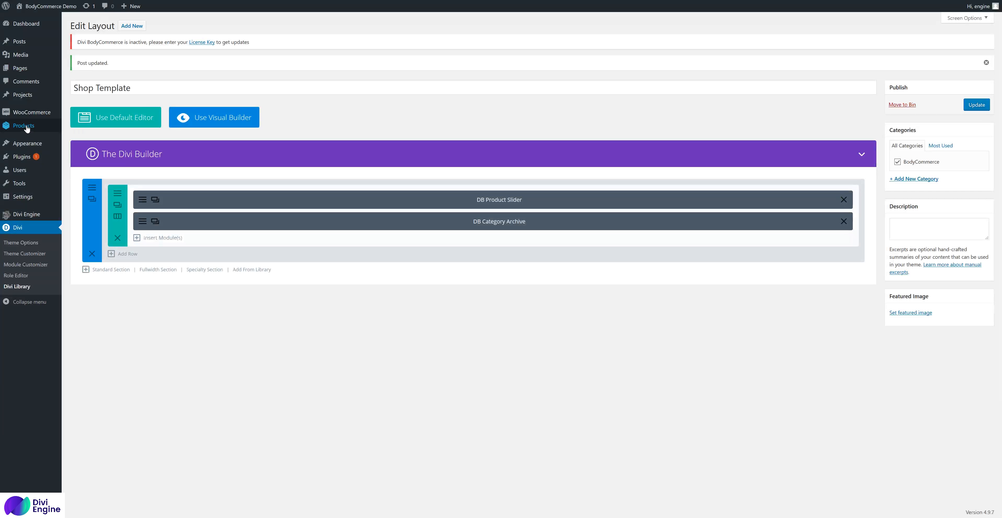
- Open the Clothing product category for editing and use the green V-neck T-shirt with the logo as its thumbnail
mouse_move(27, 128)
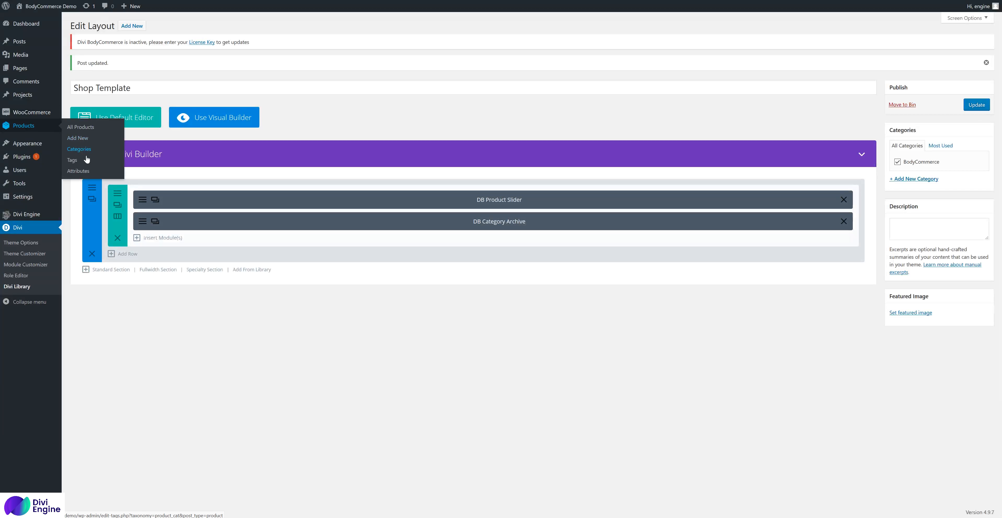
click(79, 149)
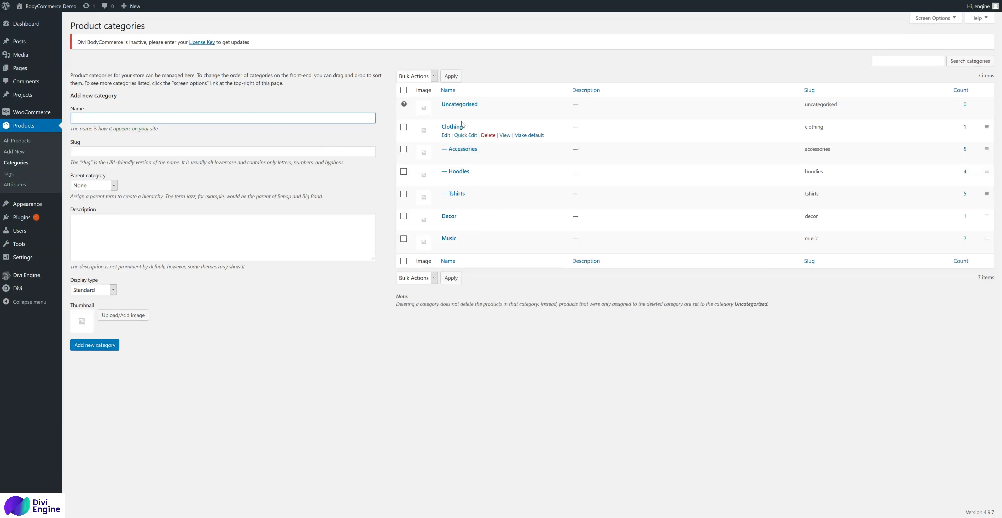
click(446, 136)
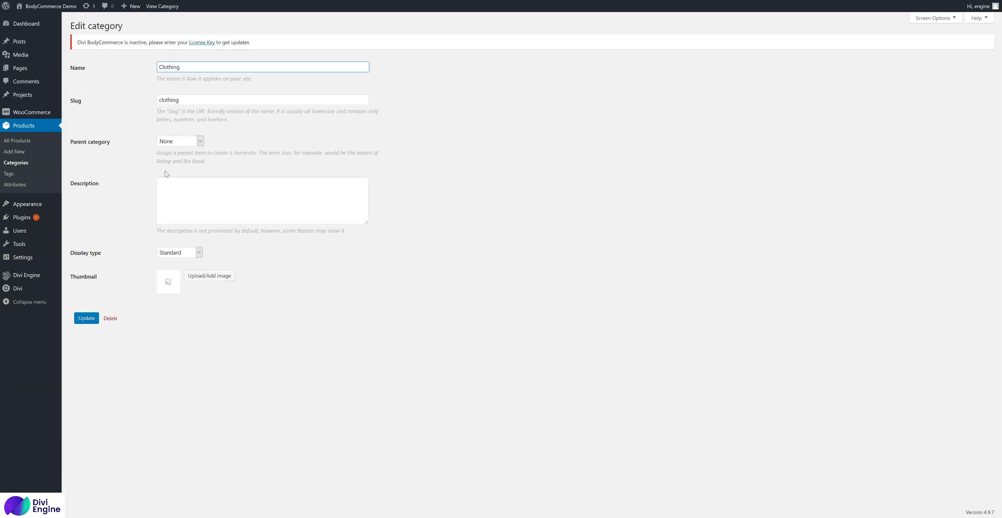
click(198, 274)
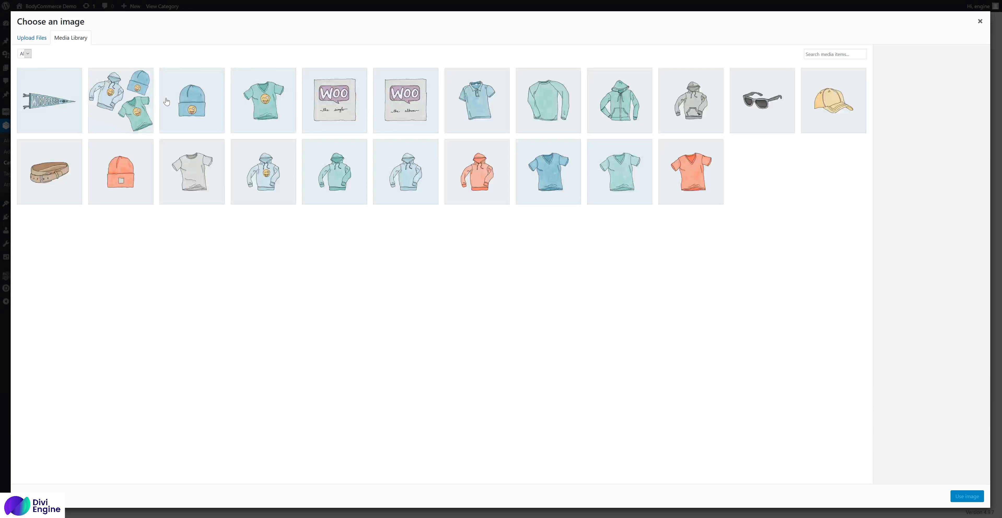
click(271, 108)
click(967, 497)
- Set the Clothing category's description to "THis is the description", update the category, and reload the shop page
click(246, 204)
text(THis is the description)
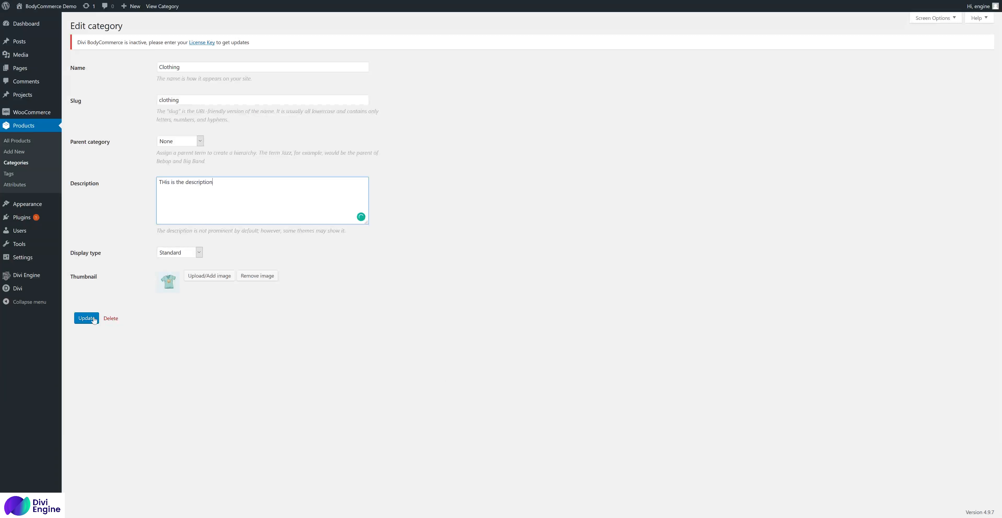
click(93, 318)
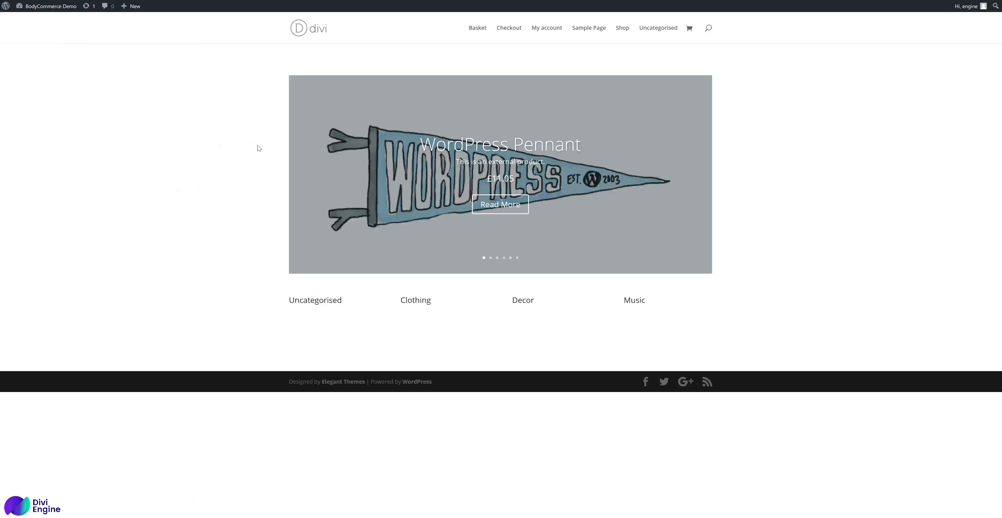
right_click(258, 145)
click(494, 375)
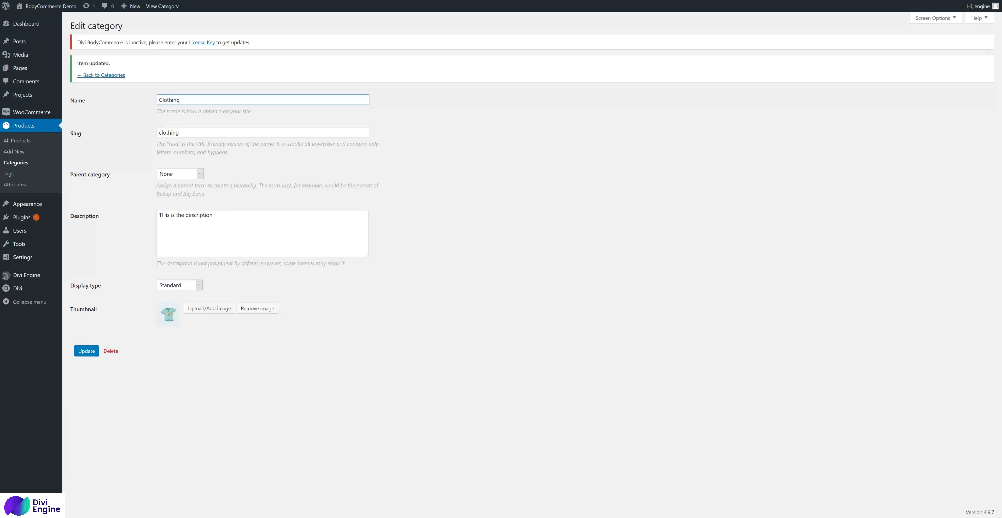
- Open the Shop Template layout from the Divi Library and bring up the DB Category Archive module's settings
mouse_move(48, 274)
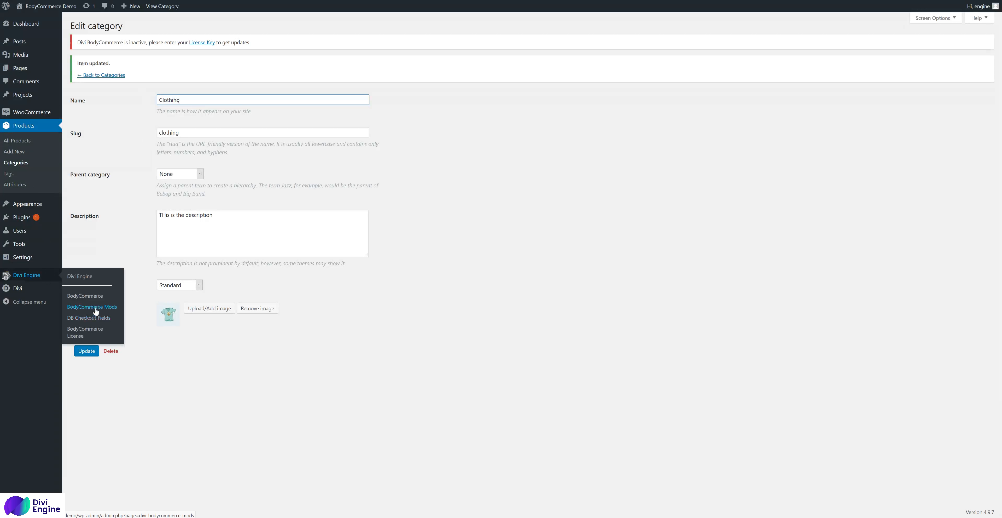
mouse_move(39, 289)
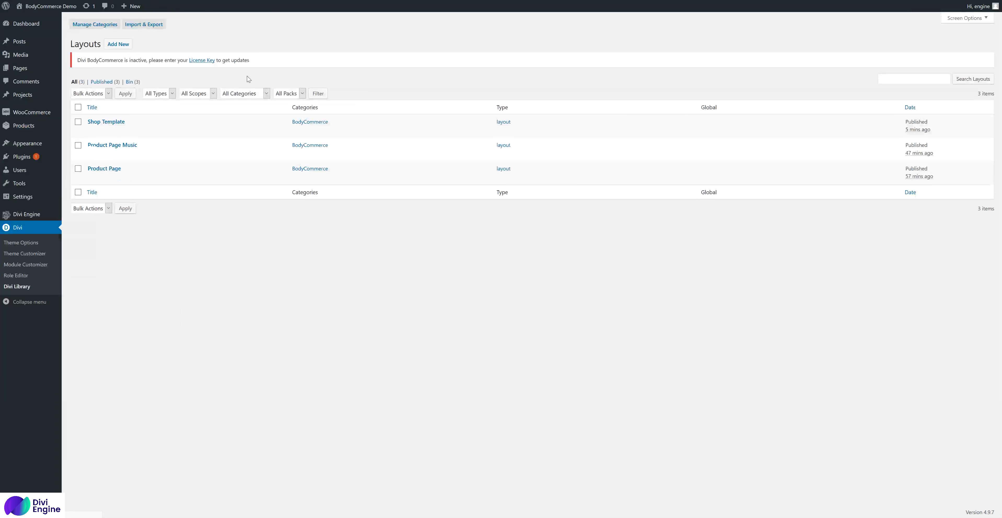
mouse_move(119, 151)
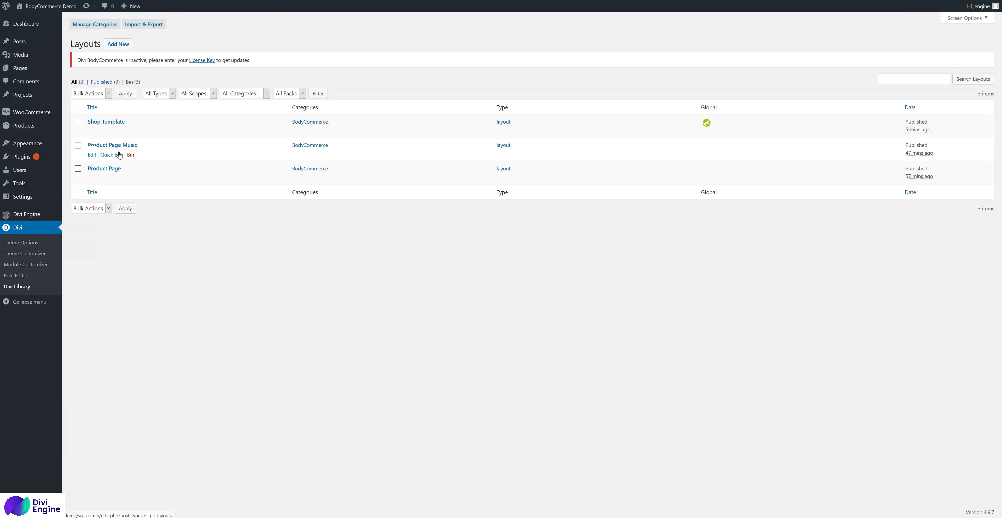
click(118, 125)
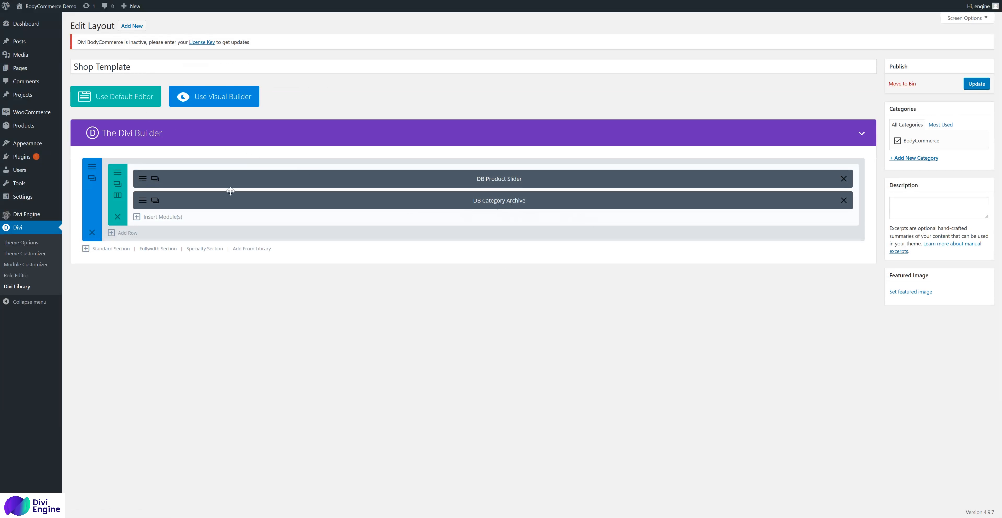
click(144, 203)
click(149, 202)
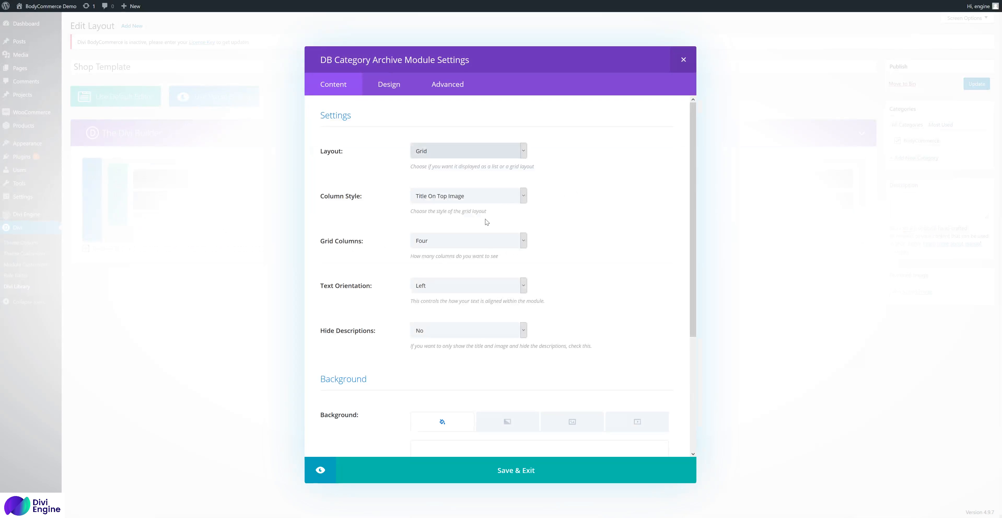
- Choose the Column Style for the category grid, save the module settings, and reload the shop page
click(486, 199)
click(492, 218)
click(562, 472)
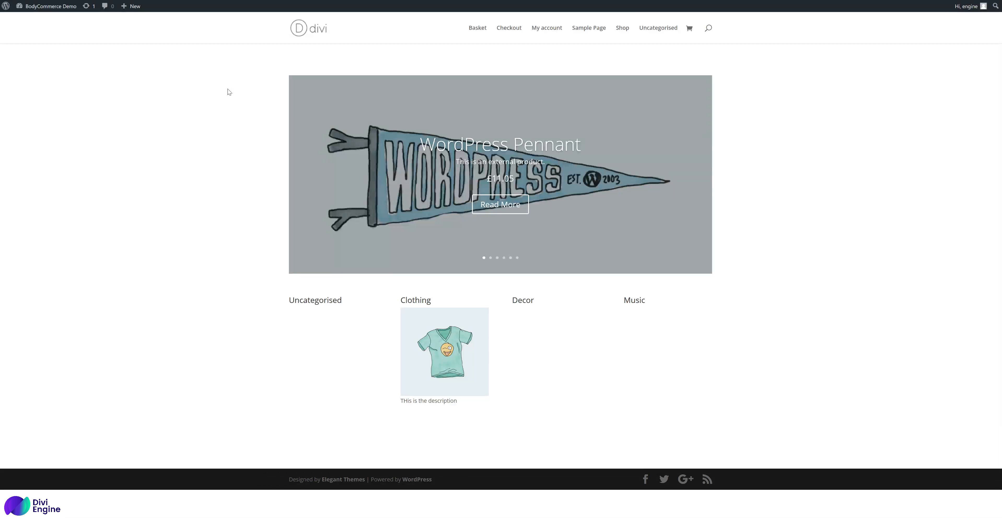
right_click(204, 116)
click(266, 123)
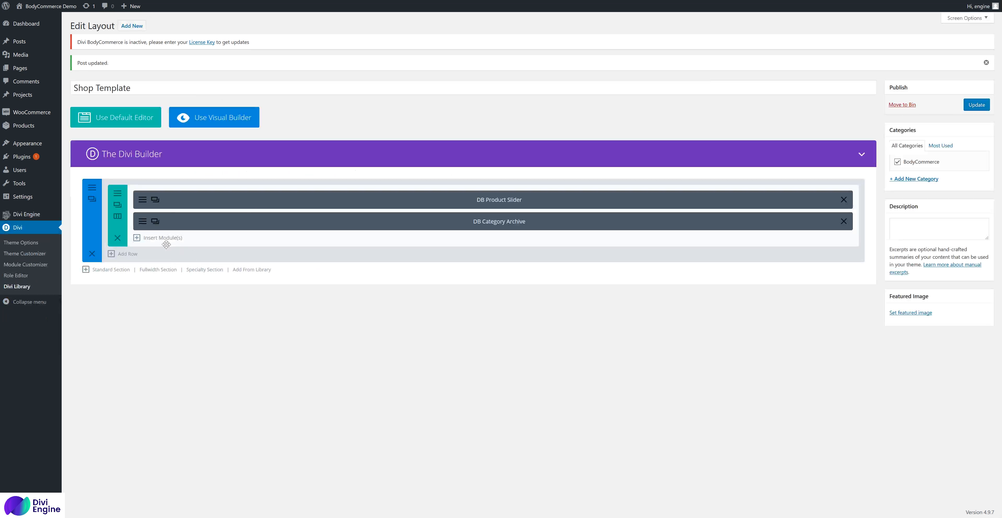
- Insert a DB Loop Archive module below the DB Category Archive module, examine its Loop Layout setting, and close the settings
click(165, 238)
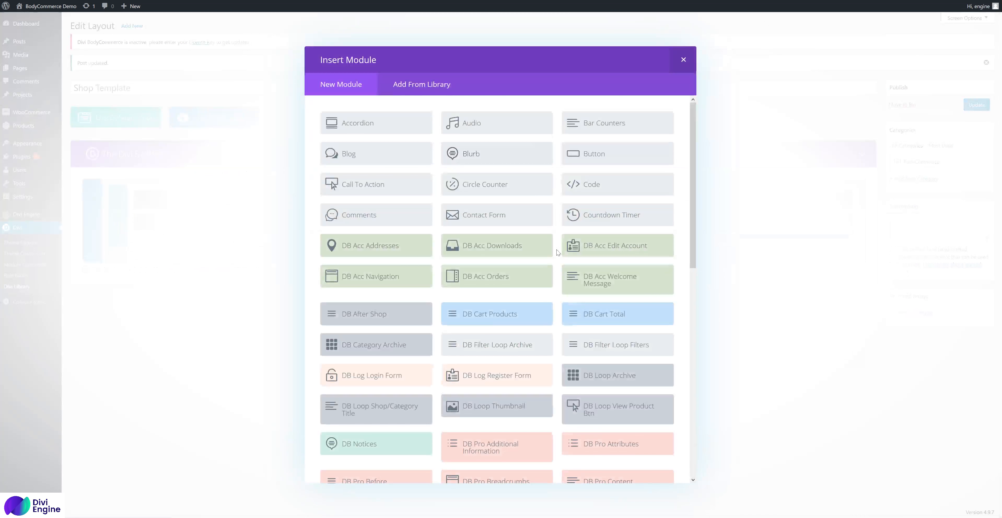
scroll(453, 362, down, 1)
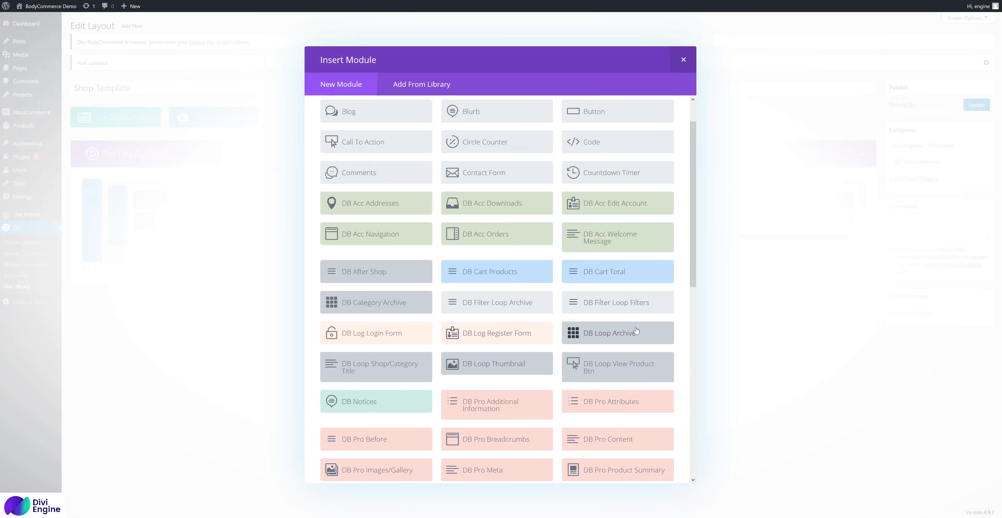
click(635, 331)
drag(366, 154, 316, 151)
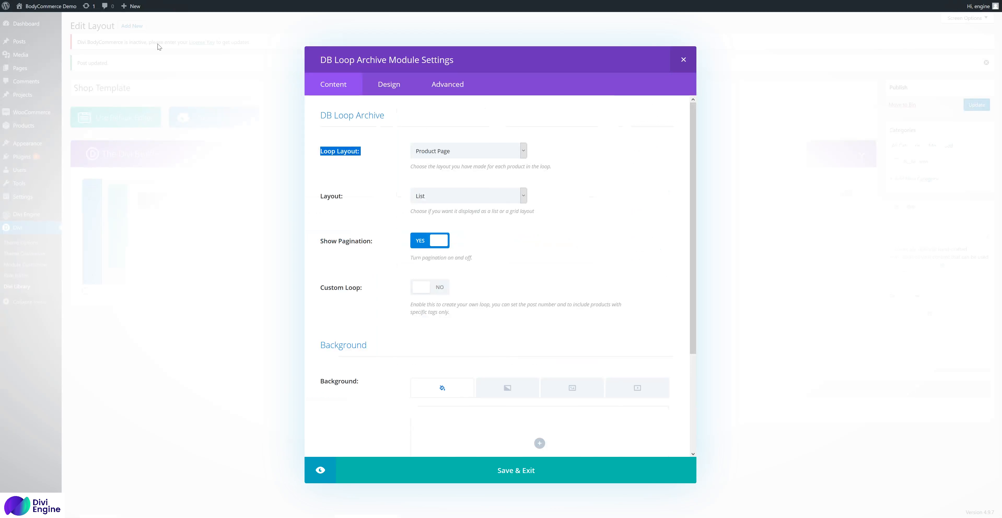
click(684, 61)
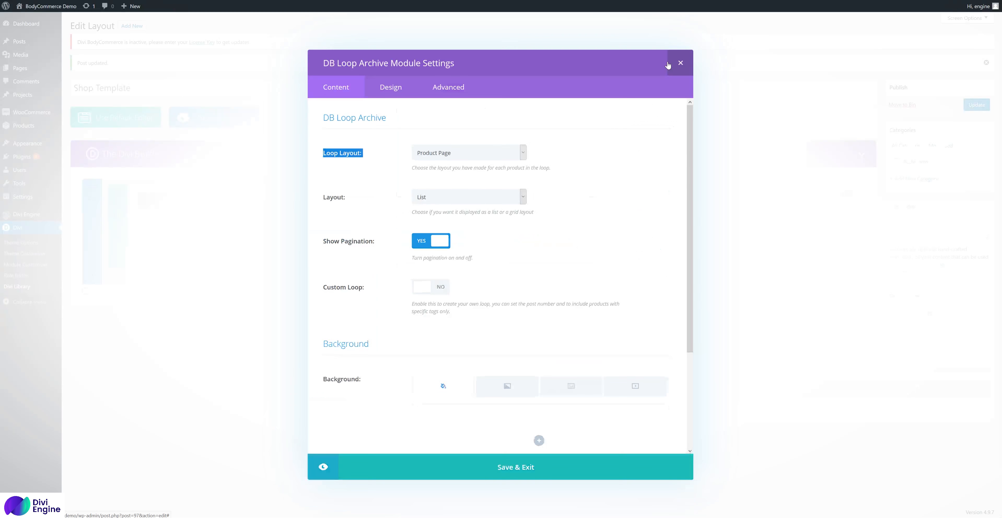
- Create a new library layout named Product Loop with layout type Row in the BodyCommerce category, leaving the Shop Template page
click(132, 26)
click(382, 134)
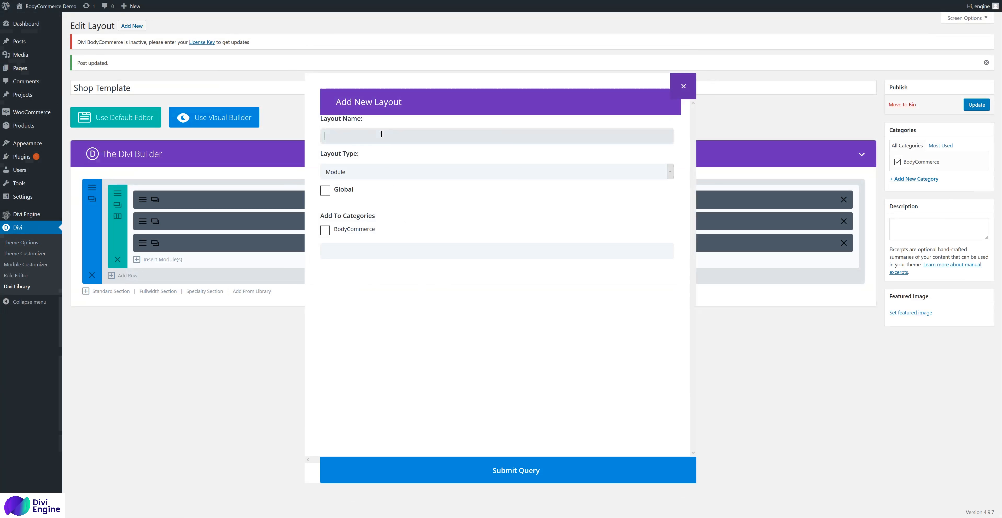
text(Product)
click(368, 228)
click(444, 173)
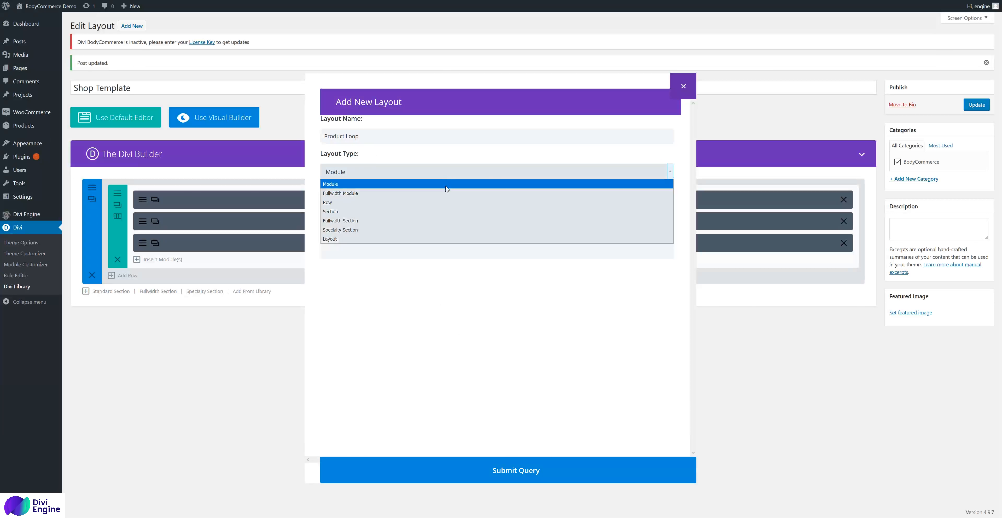
click(451, 211)
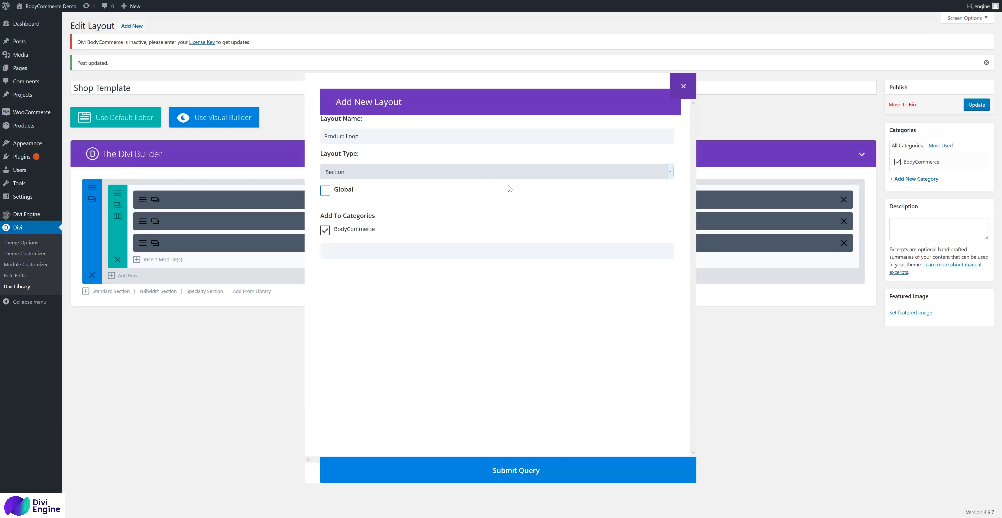
click(506, 174)
click(486, 206)
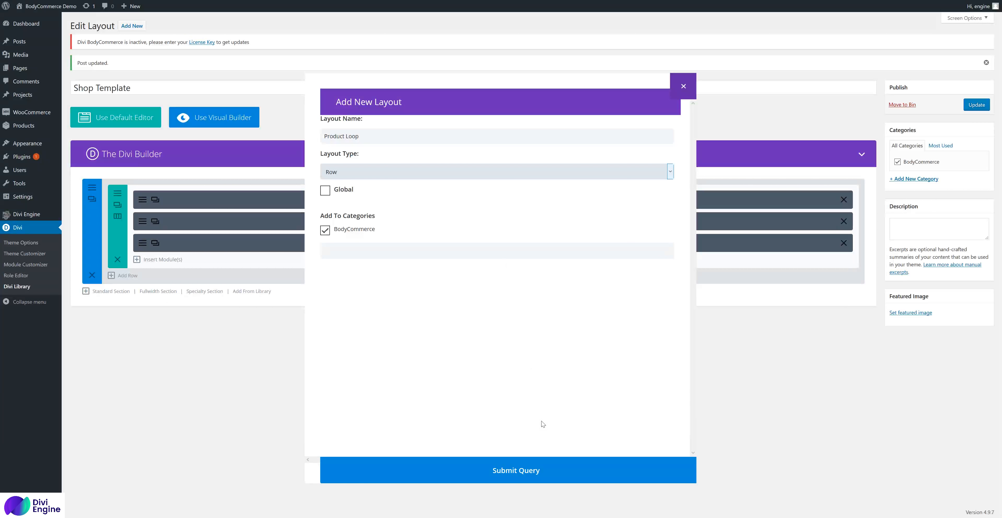
click(557, 470)
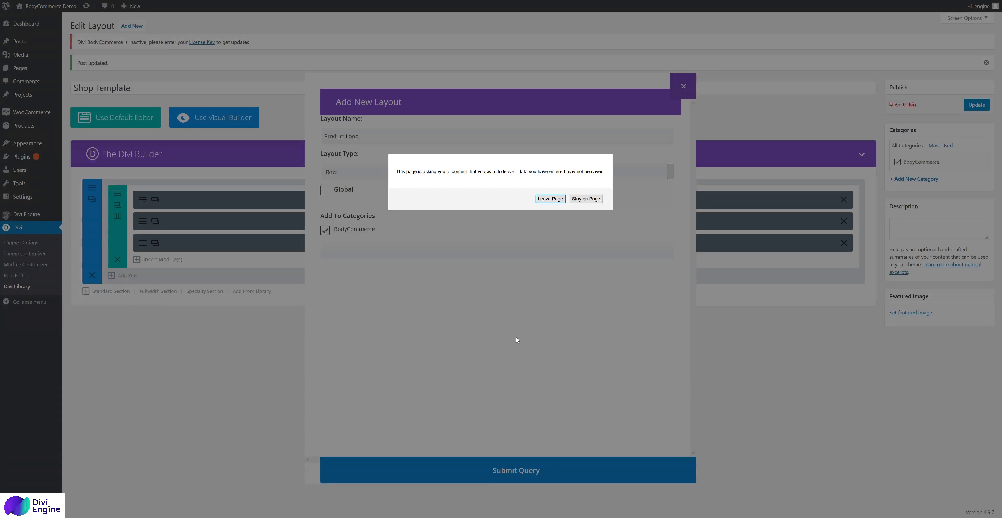
click(549, 200)
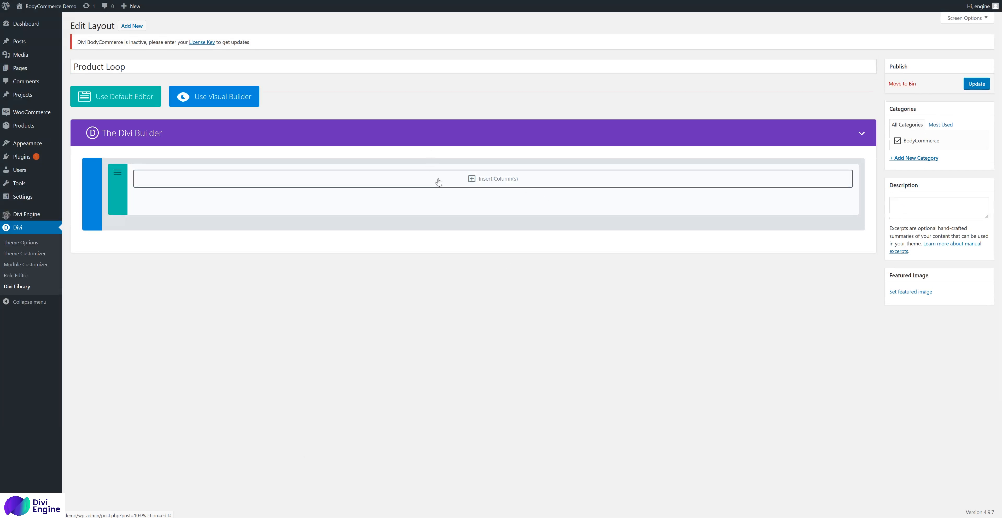
- Try to insert a single full-width column into the Product Loop row, and reload the page and the Divi Builder
click(441, 181)
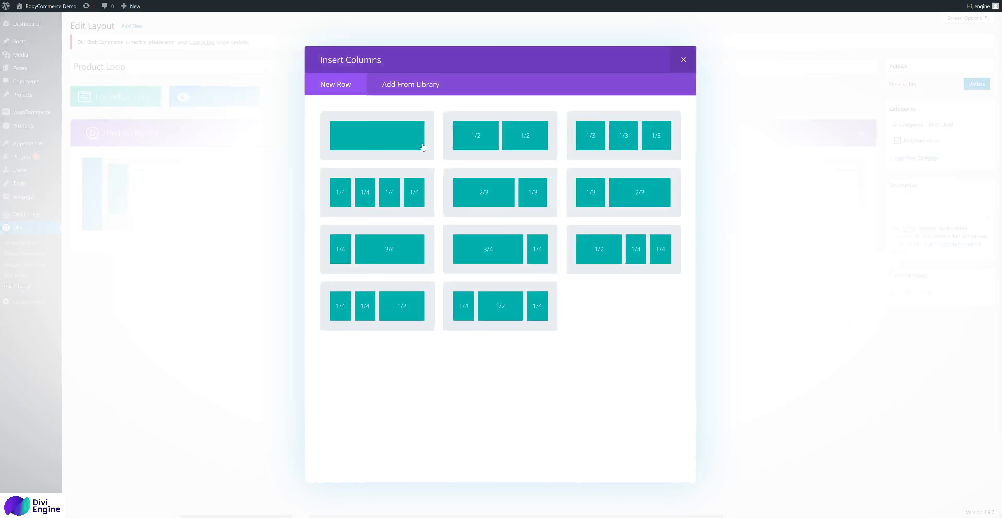
click(415, 141)
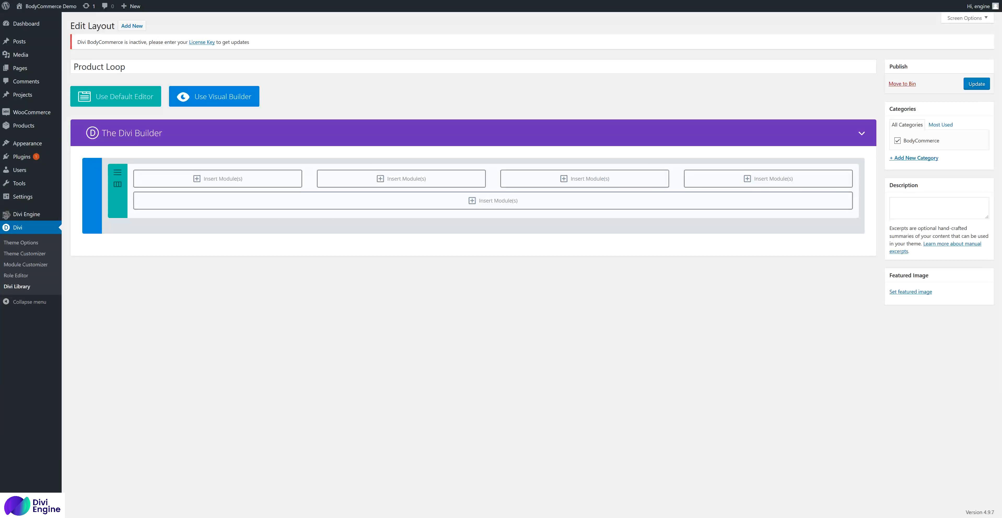
key(F5)
click(555, 198)
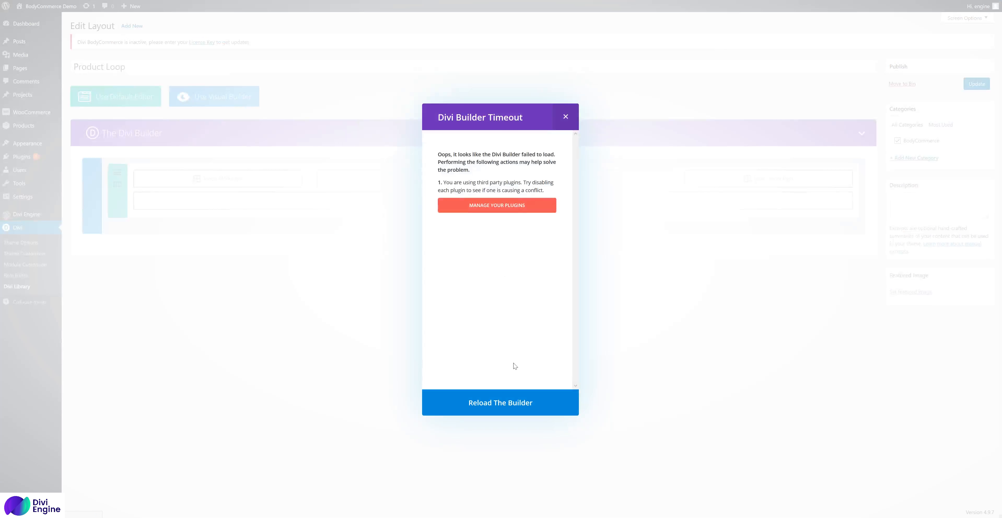
click(521, 413)
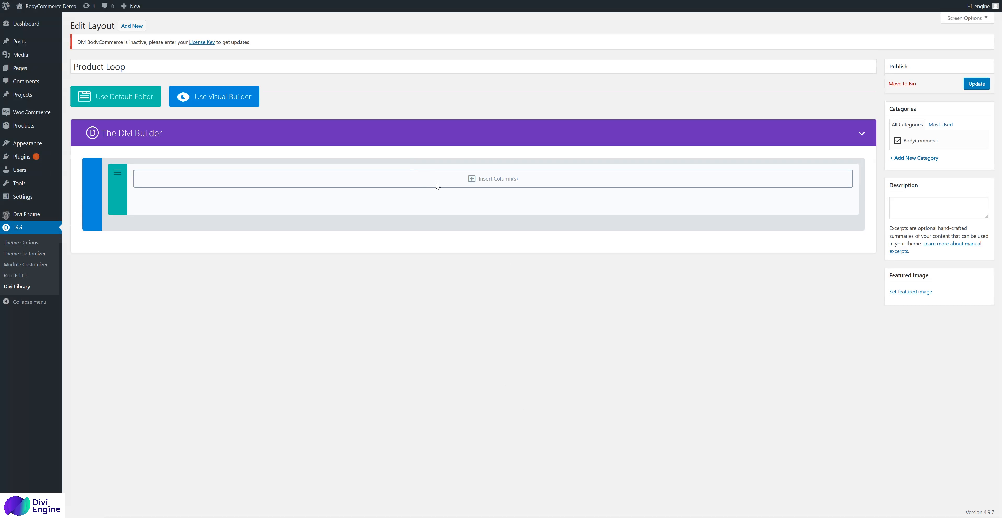
- Insert a single full-width column into the Product Loop row and add a DB Pro/Loop Product Title module to it
click(465, 172)
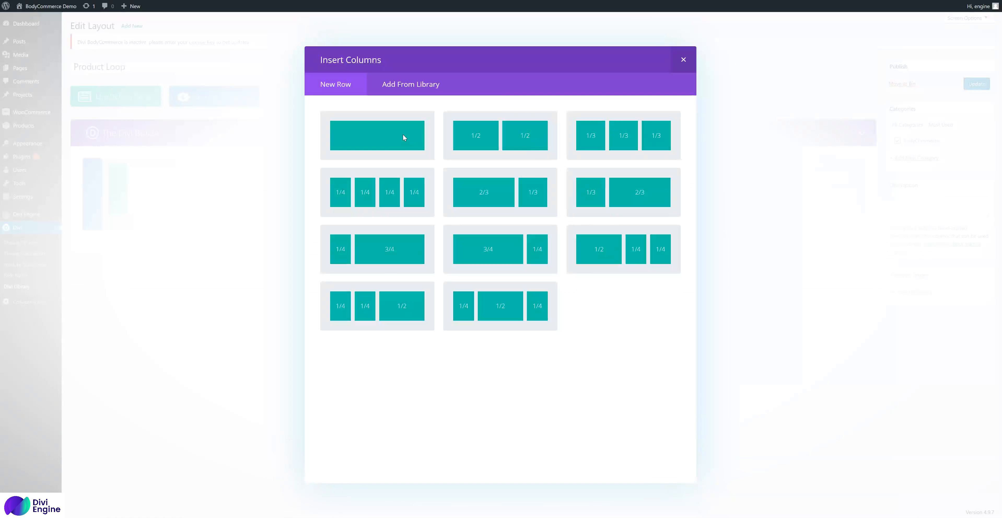
click(412, 134)
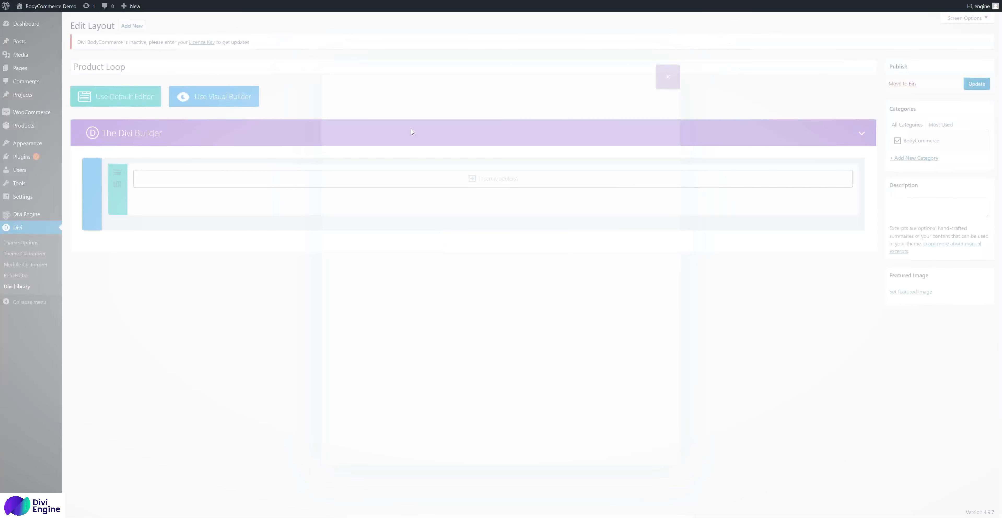
click(473, 180)
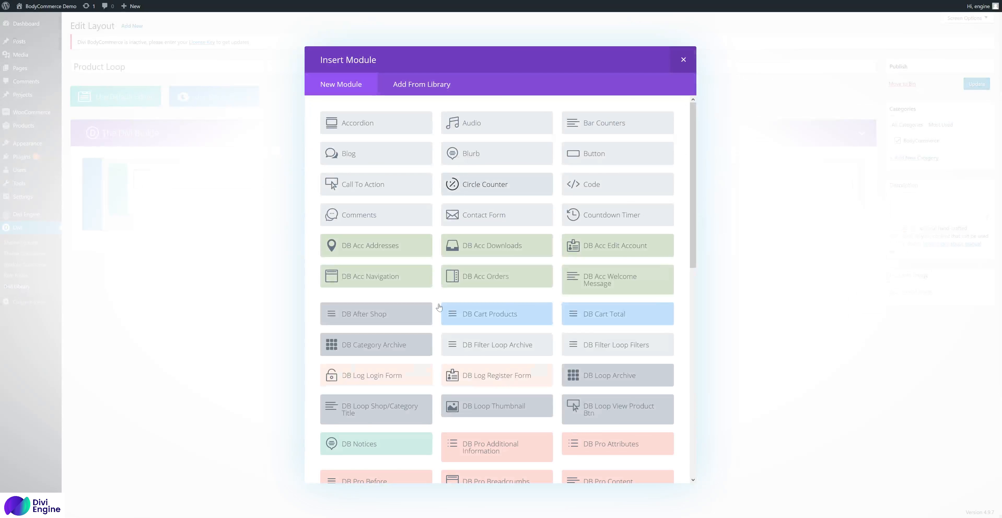
scroll(440, 302, down, 2)
scroll(440, 301, down, 3)
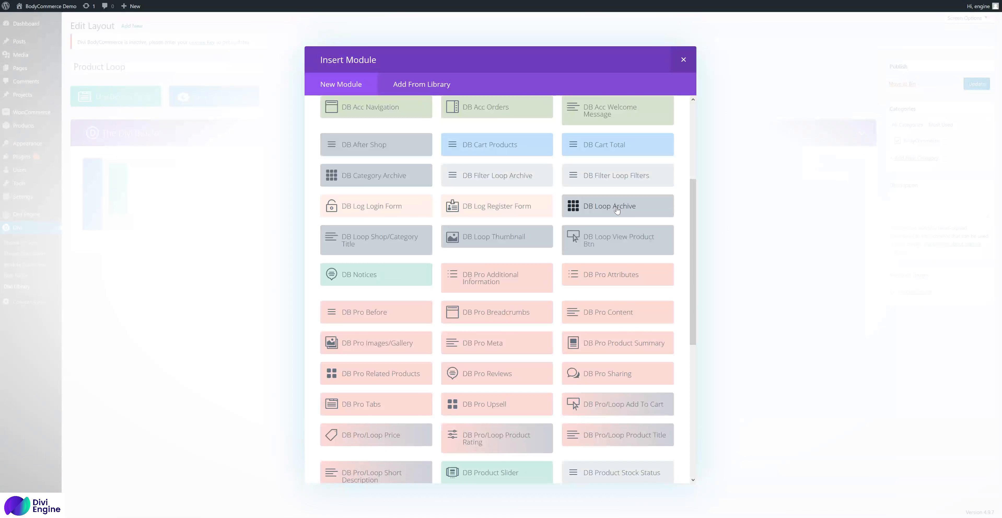
scroll(621, 219, down, 2)
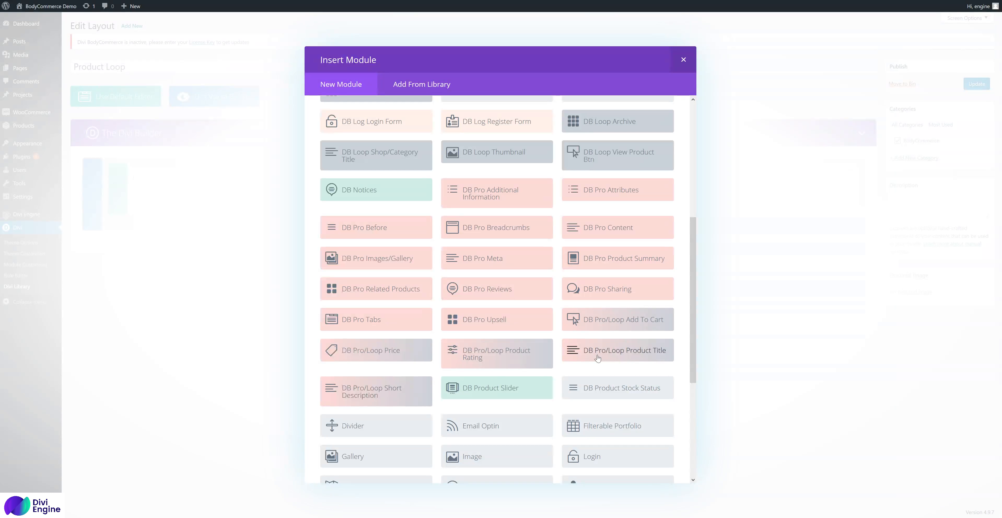
click(598, 358)
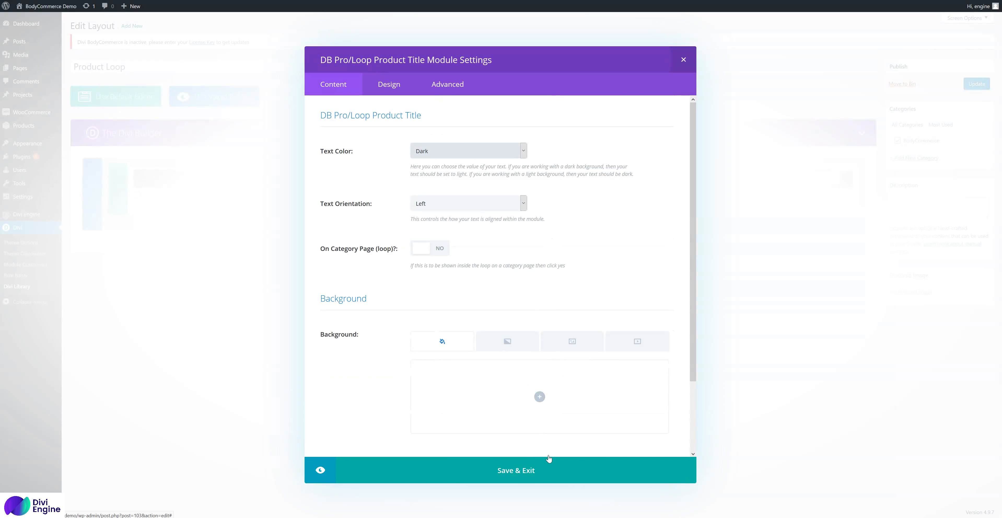
- Set the product title module's Text Orientation to Center and save its settings
click(473, 206)
click(477, 225)
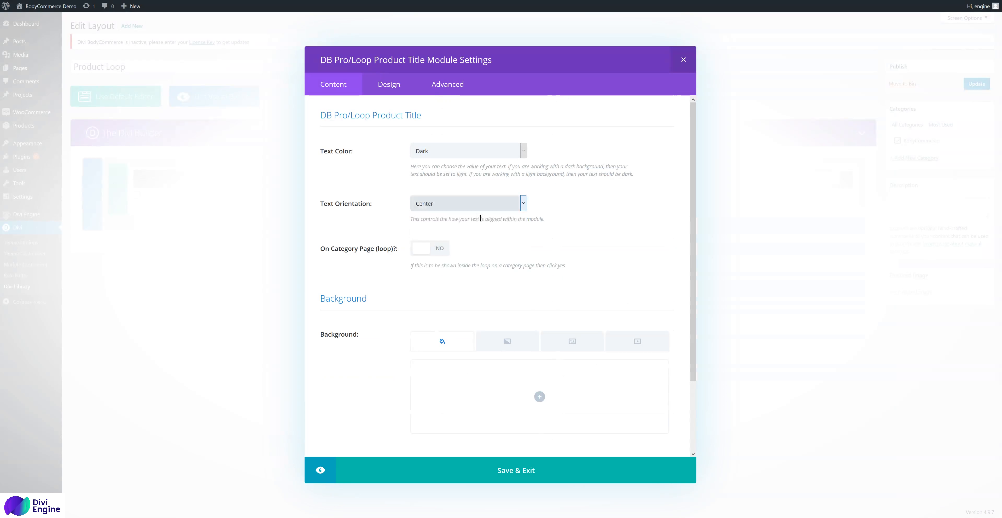
click(564, 463)
- Insert a DB Loop Thumbnail module below the product title, keeping its default settings
click(159, 196)
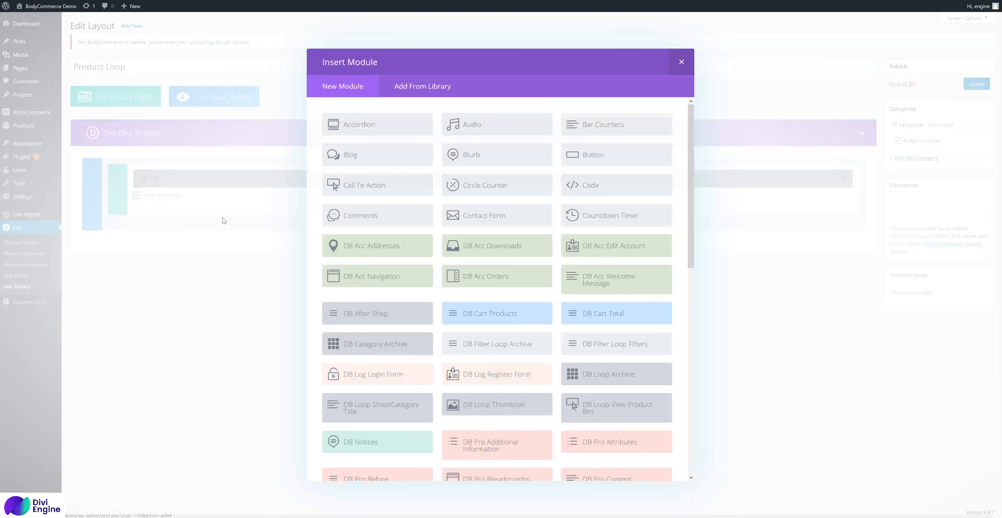
scroll(331, 261, down, 8)
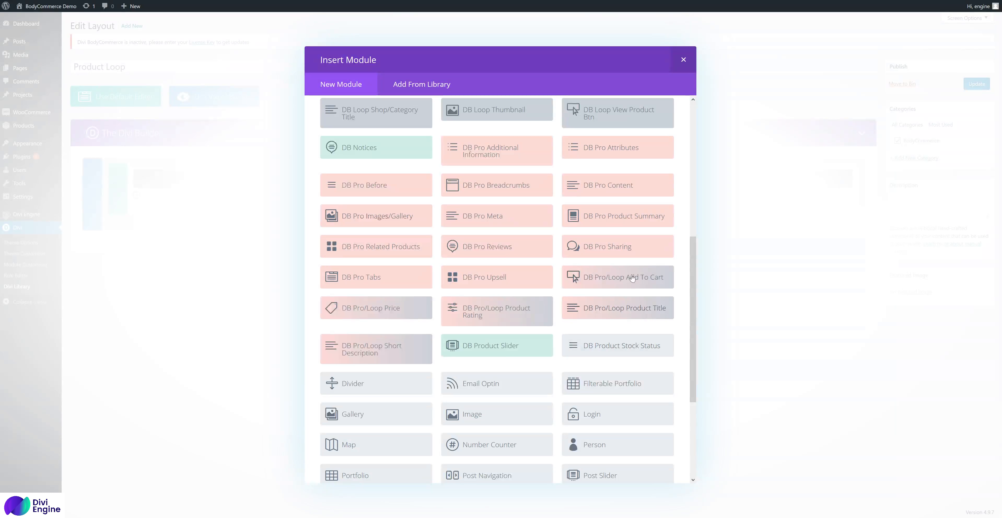
scroll(623, 203, up, 2)
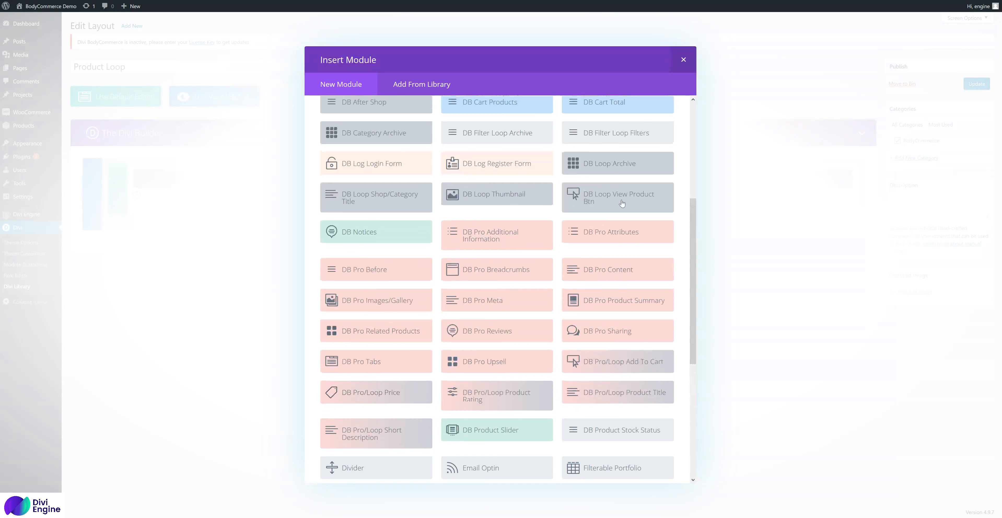
click(485, 200)
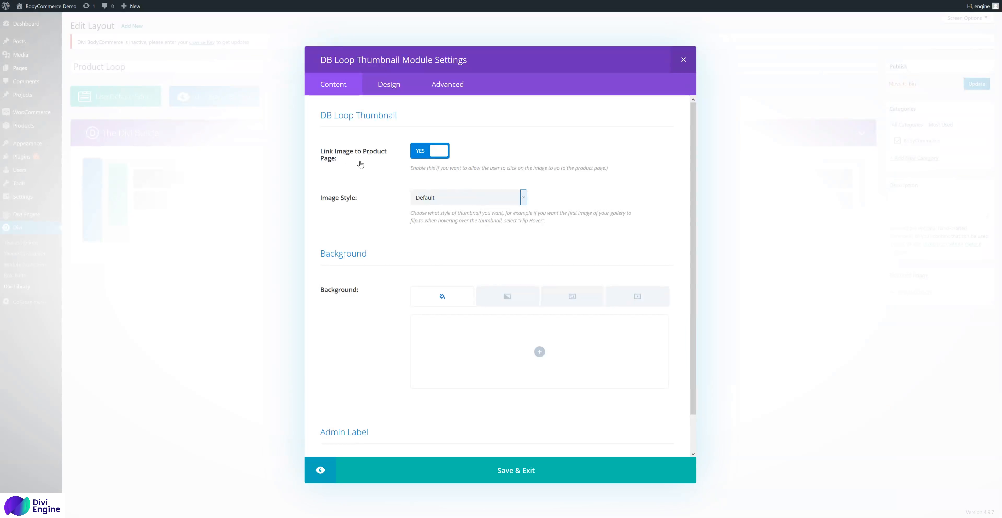
click(572, 472)
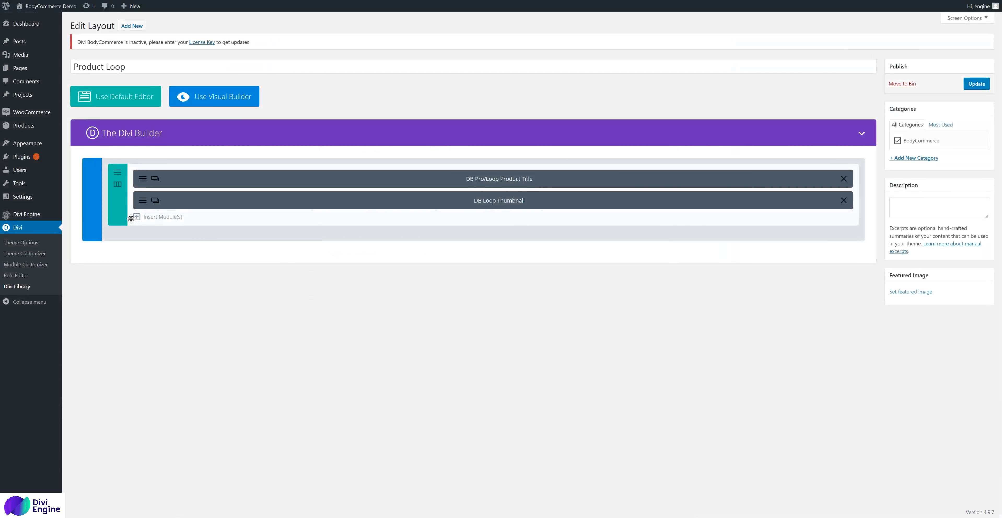
- Insert a DB Pro/Loop Price module with default settings below the thumbnail module
click(152, 217)
scroll(426, 324, down, 10)
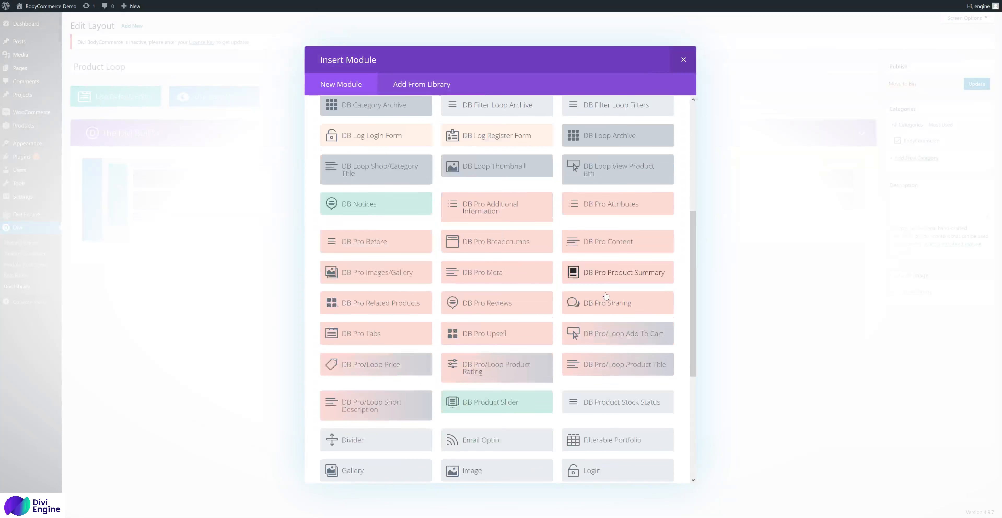
click(411, 311)
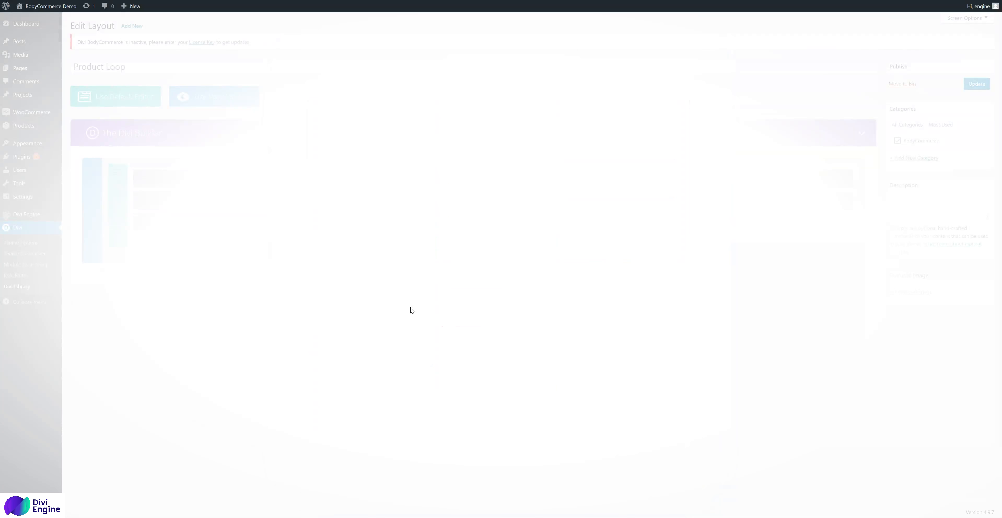
click(505, 464)
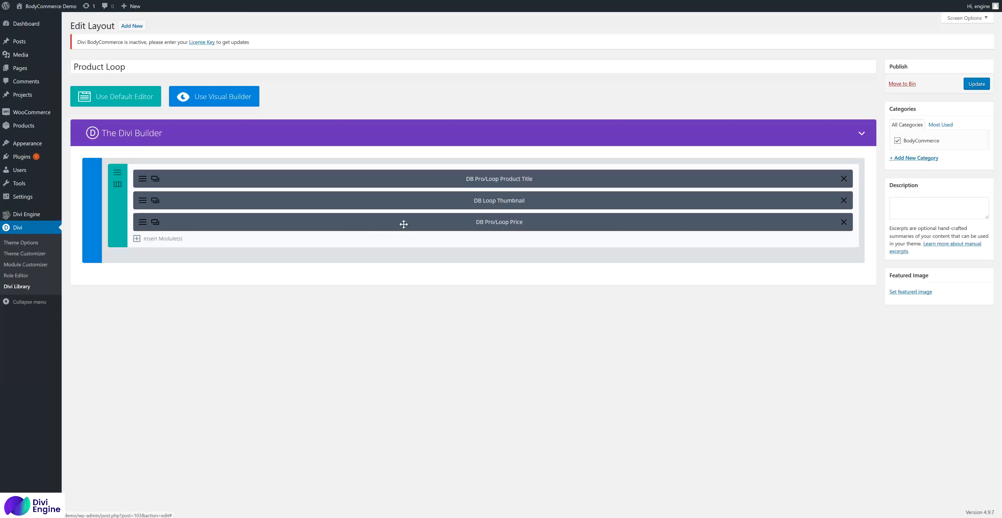
- Insert a DB Loop View Product Btn module with button text "View Product" below the price, and update the Product Loop layout
click(158, 241)
scroll(473, 344, down, 8)
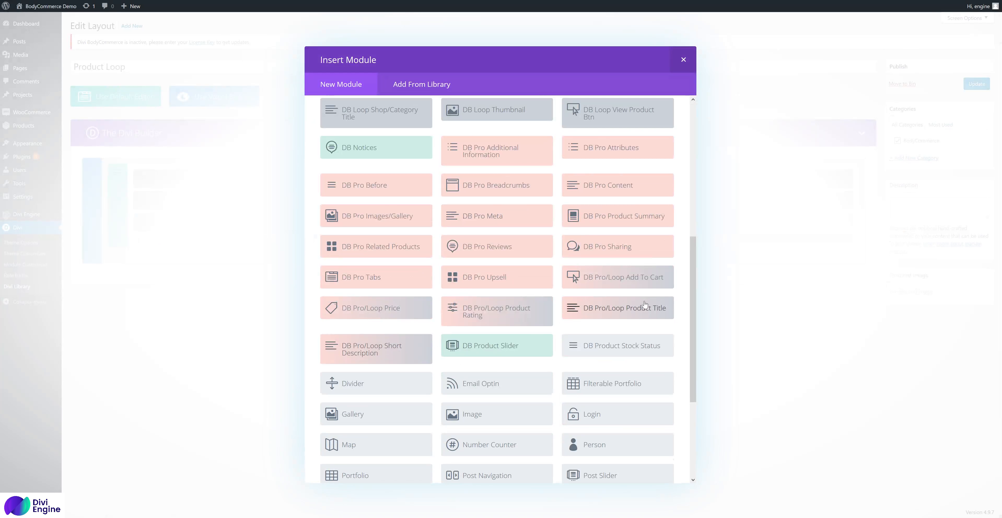
scroll(629, 276, up, 3)
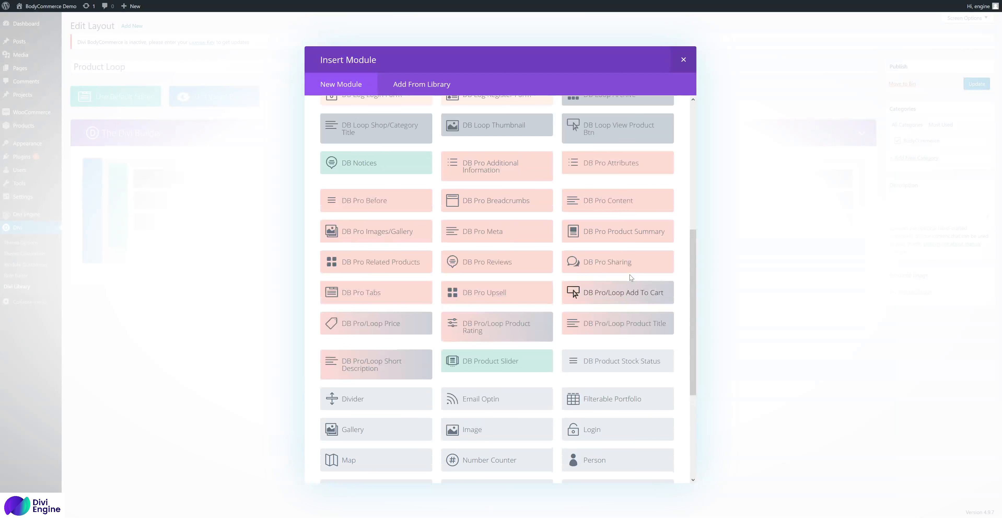
click(622, 241)
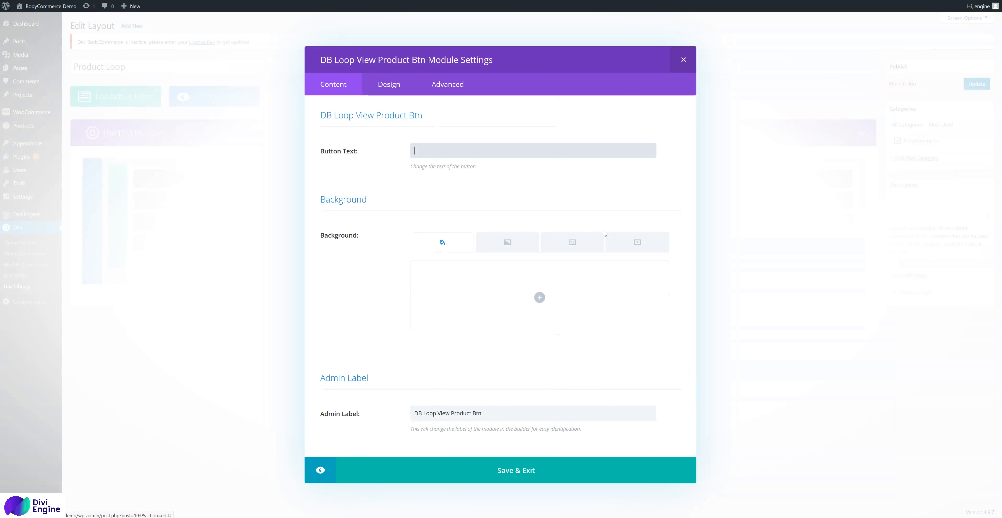
text(View Product)
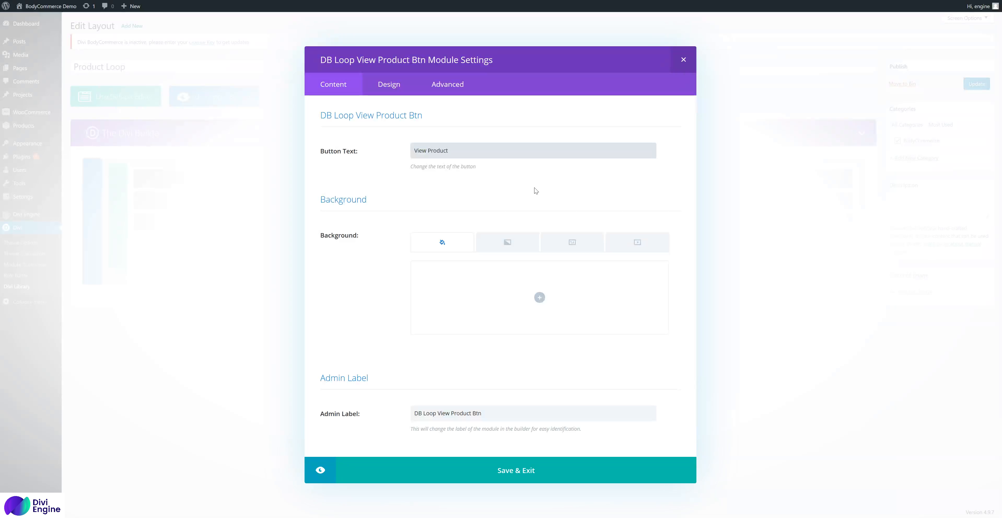
click(622, 465)
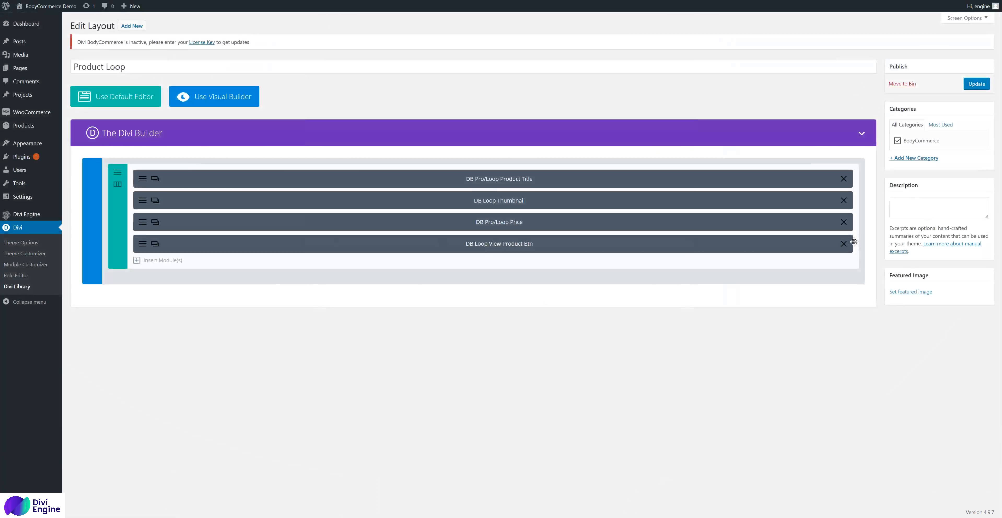
click(971, 85)
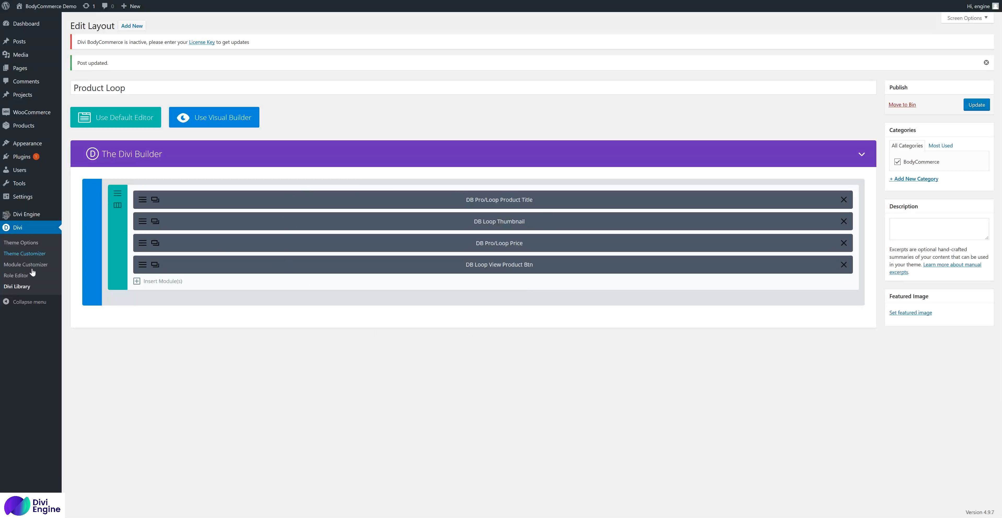
- Open the Shop Template layout from the library and insert a DB Loop Archive module below the DB Category Archive module
click(26, 287)
click(104, 145)
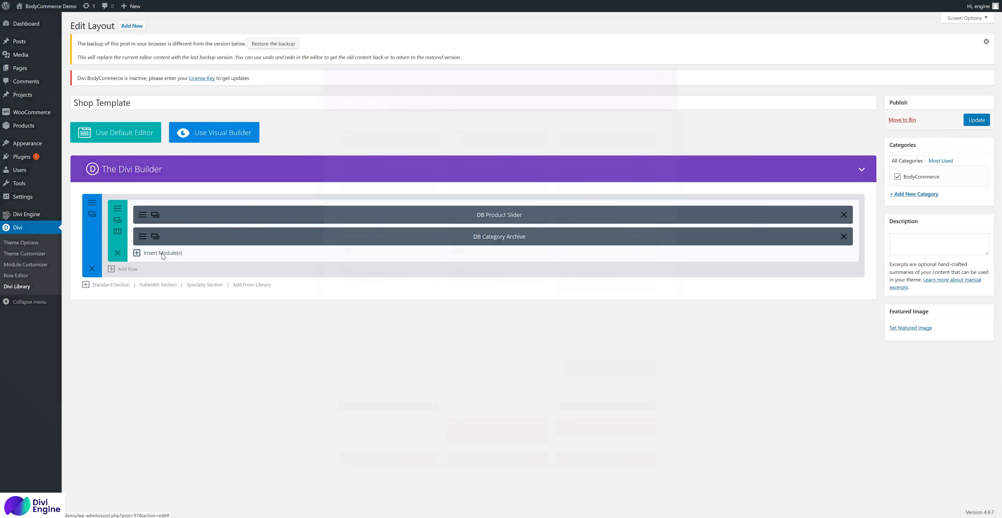
click(162, 253)
scroll(564, 353, down, 1)
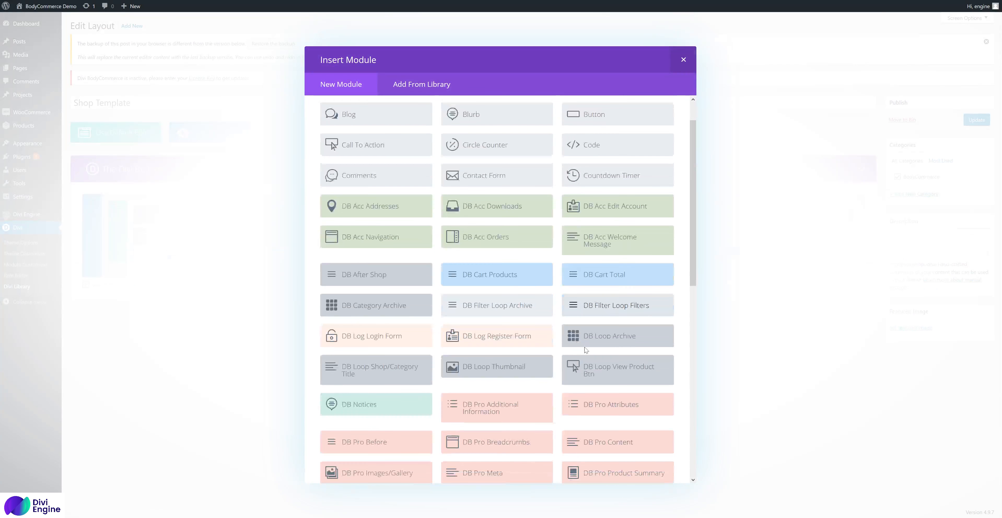
click(617, 334)
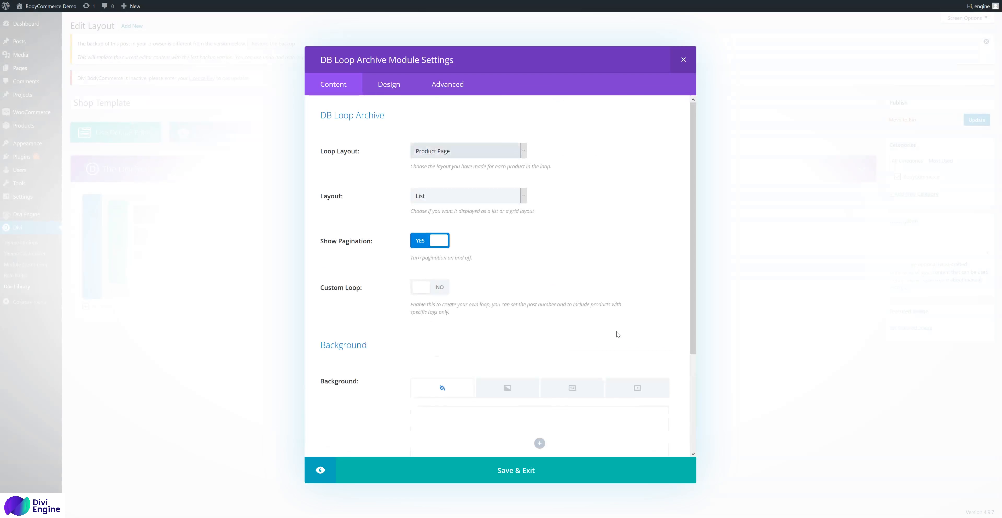
click(471, 154)
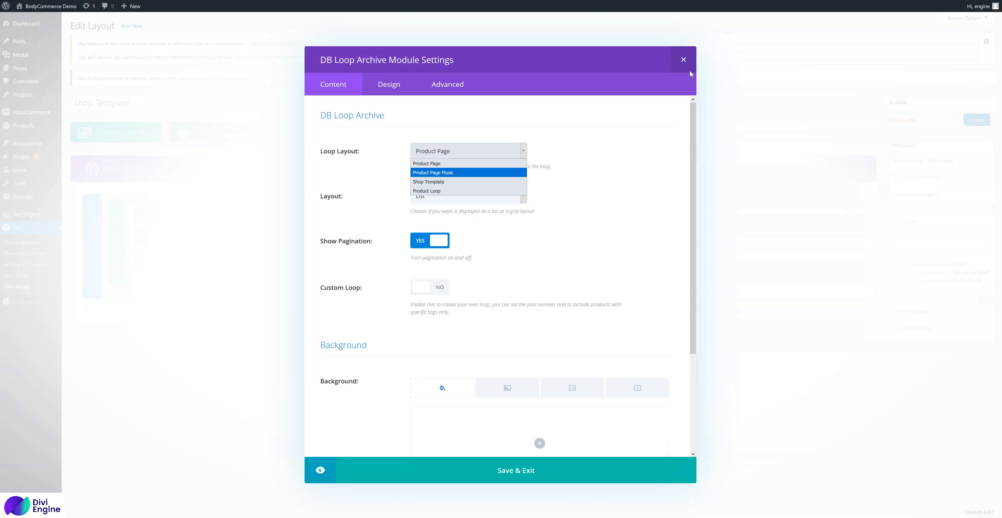
click(683, 65)
right_click(377, 124)
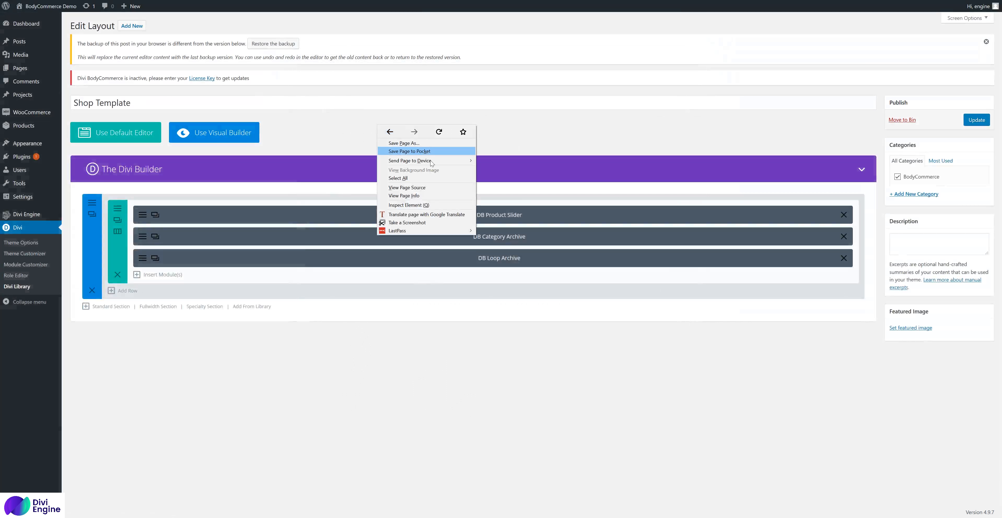
click(446, 204)
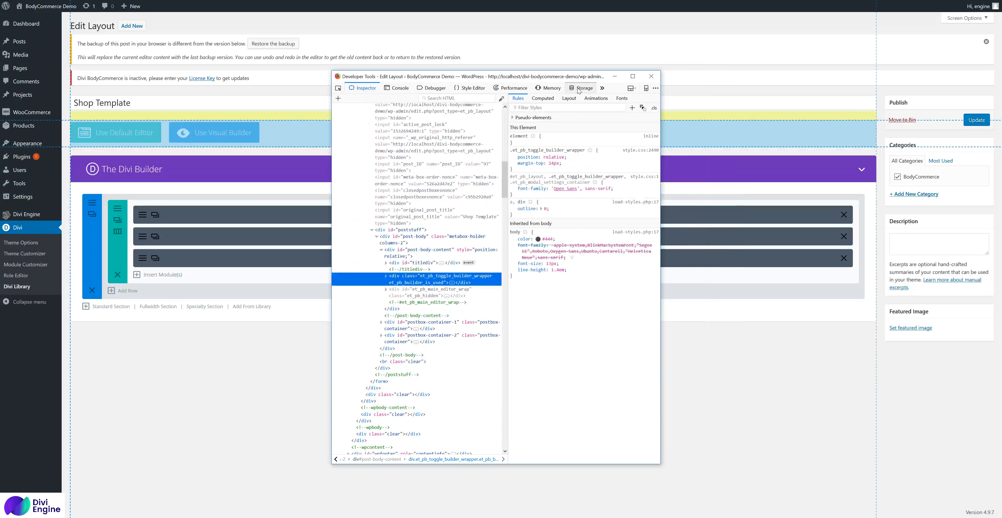
click(580, 89)
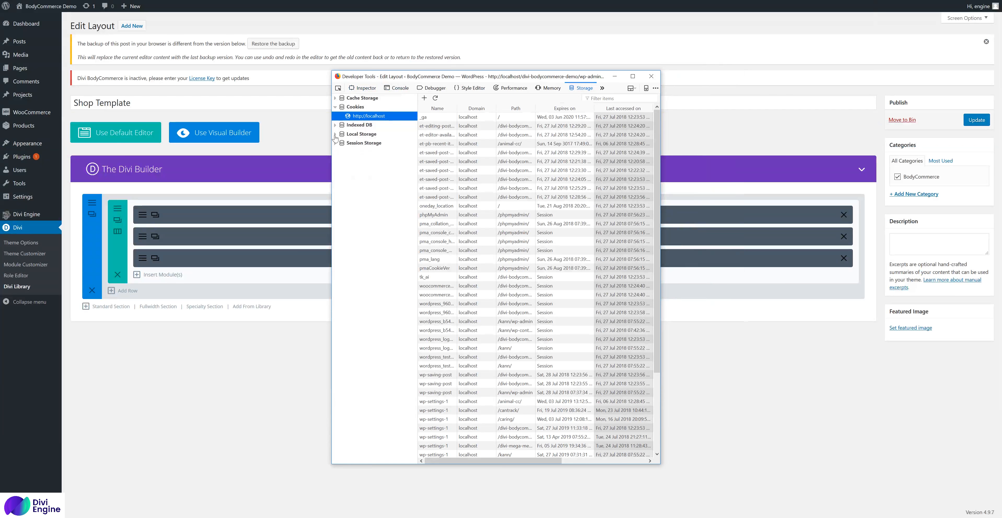
click(360, 135)
click(369, 146)
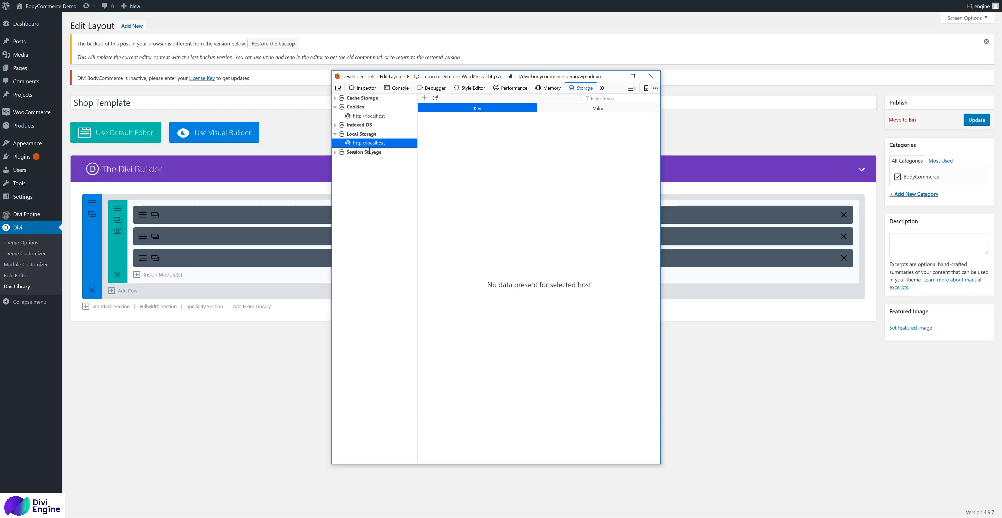
right_click(375, 145)
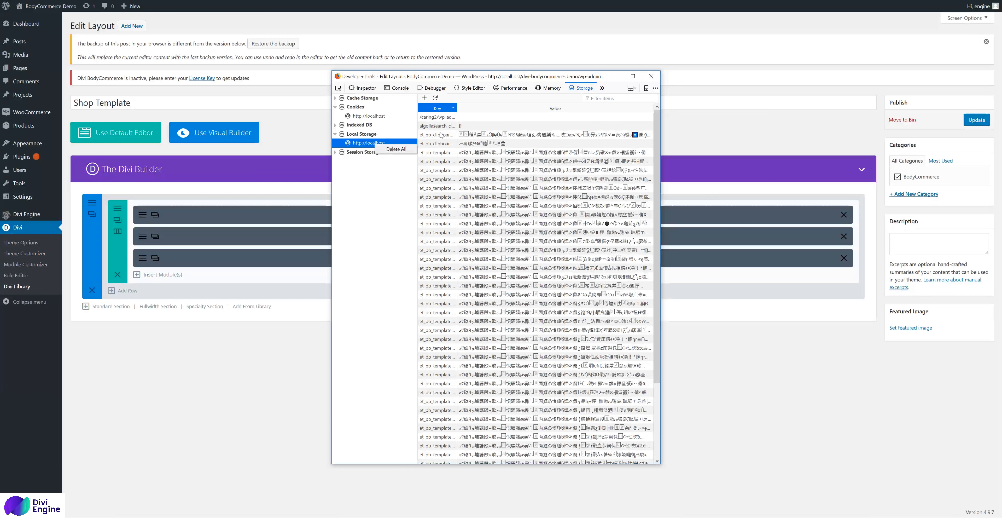
click(385, 233)
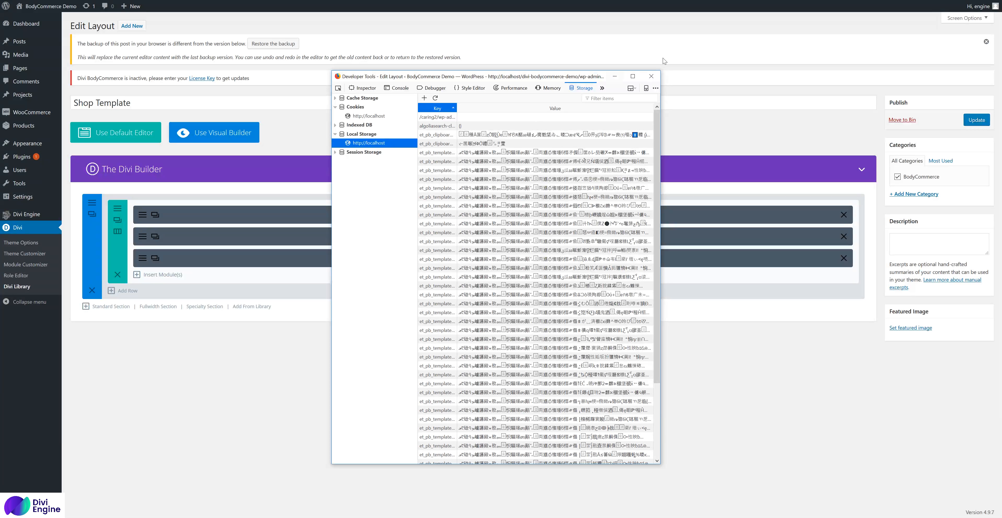
click(652, 76)
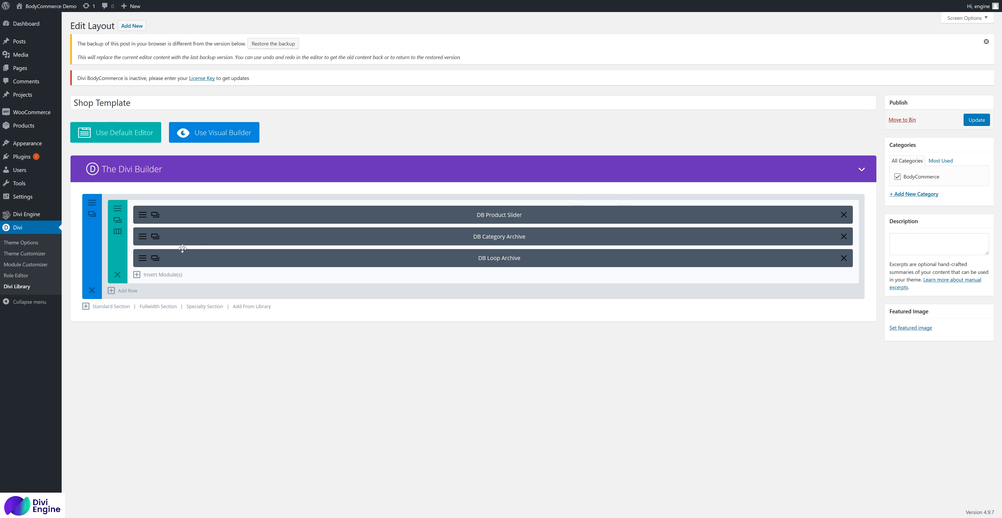
- Set the DB Loop Archive module's Loop Layout to Product Loop and its Layout to Grid with four columns, keeping pagination on
click(140, 260)
click(451, 150)
click(453, 191)
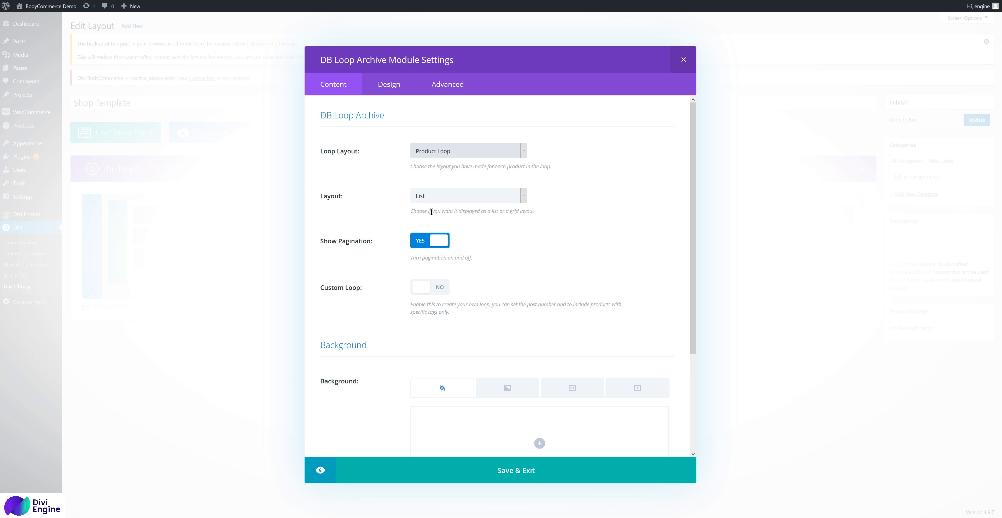
click(438, 197)
click(439, 215)
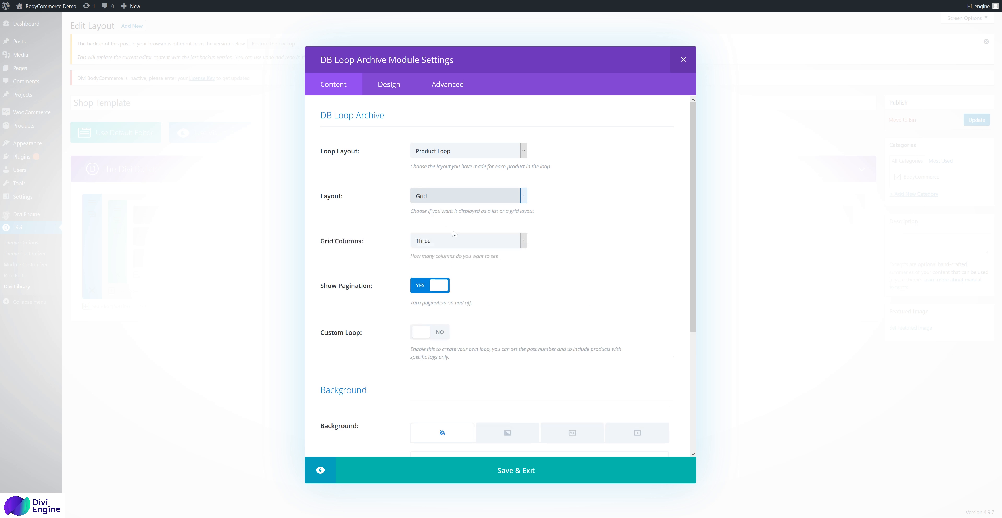
click(451, 240)
click(452, 270)
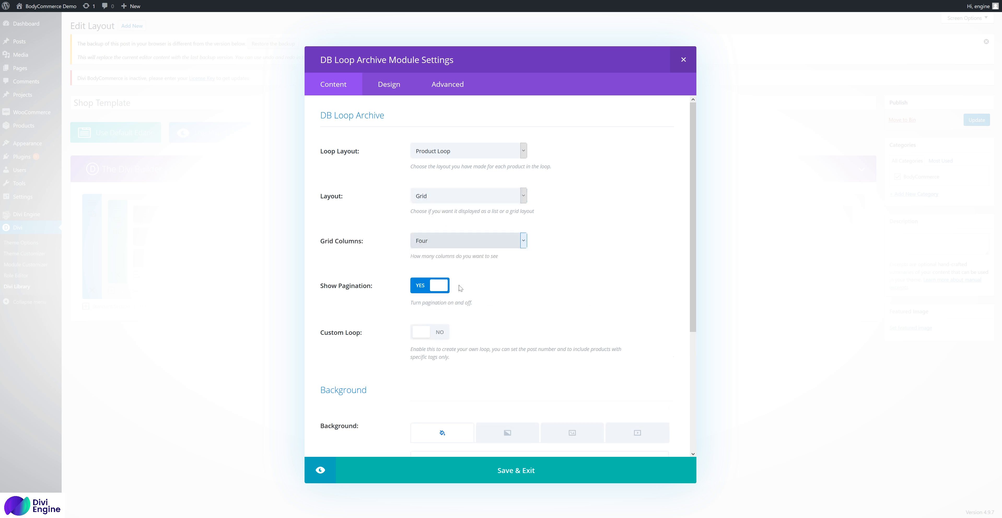
click(420, 292)
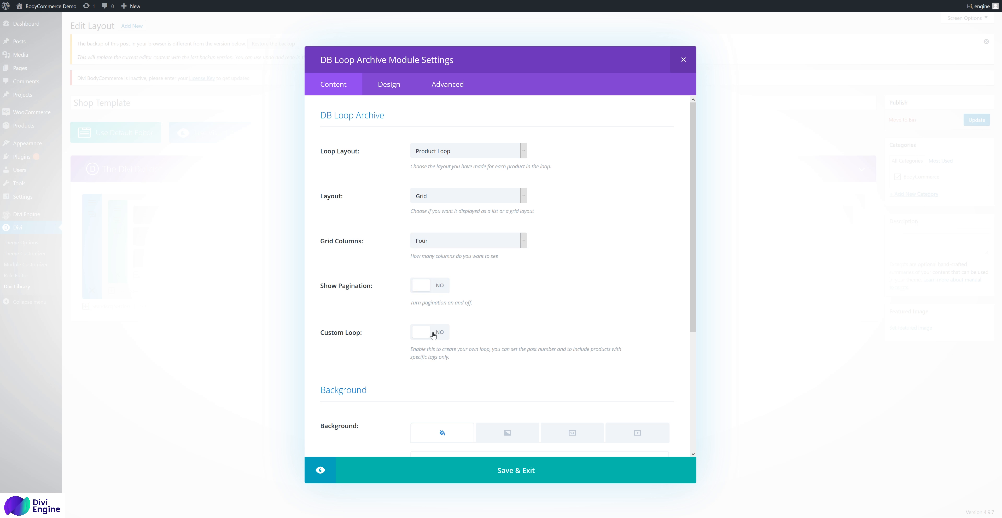
click(420, 292)
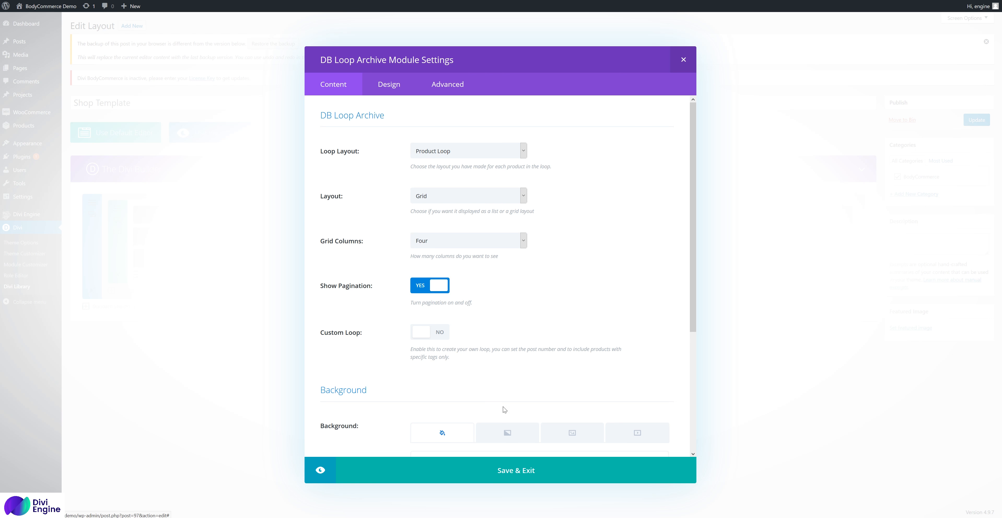
- Enable Custom Loop to examine its Posts Number, Include Tags ONLY and Include Categories ONLY options, and turn it off again
scroll(428, 334, down, 1)
scroll(428, 333, down, 3)
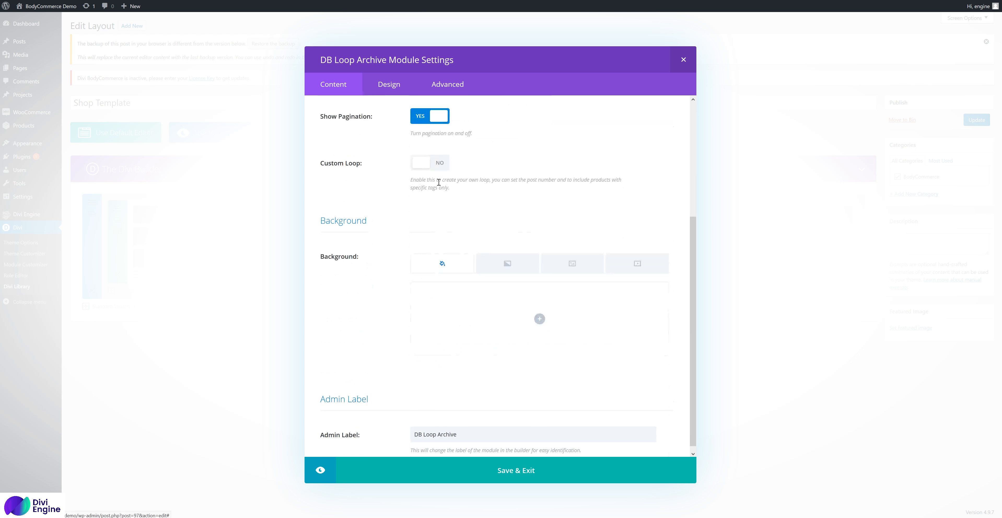
click(428, 167)
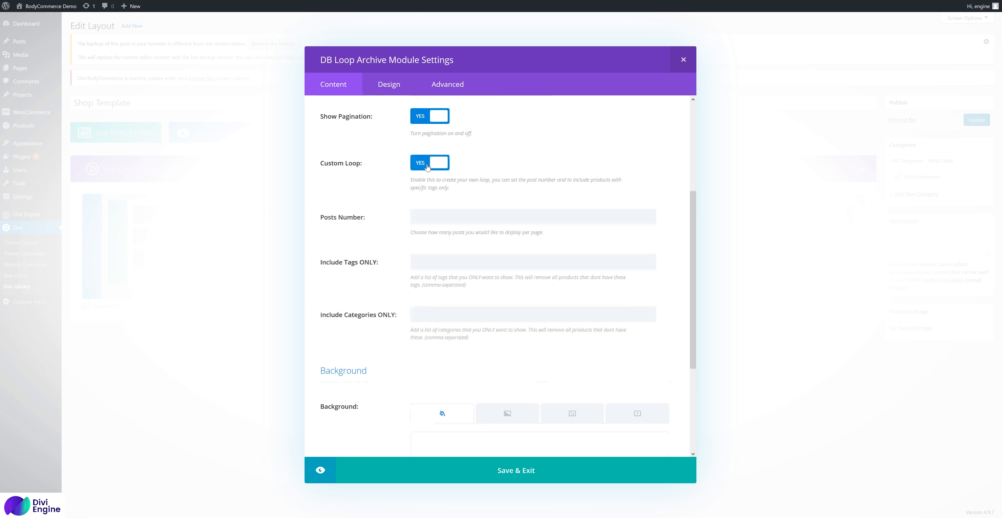
click(423, 216)
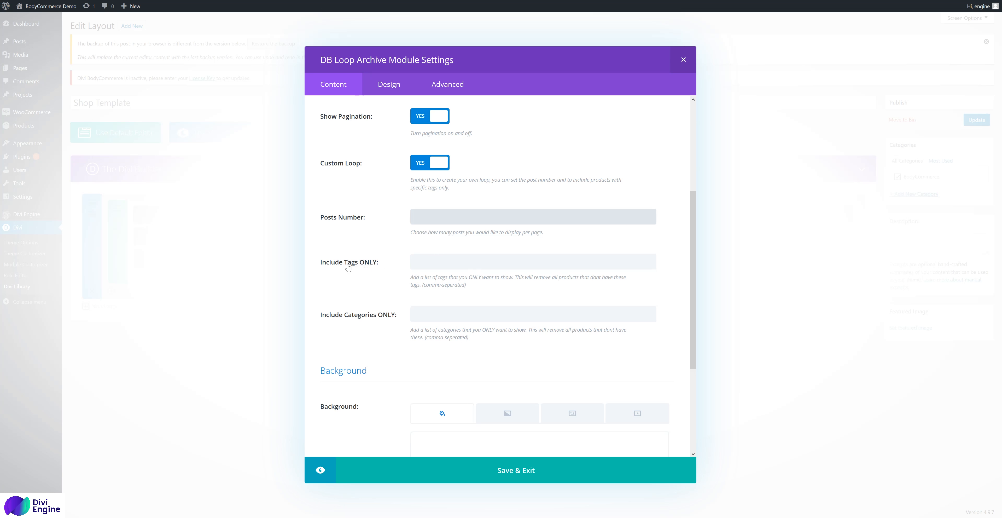
click(450, 263)
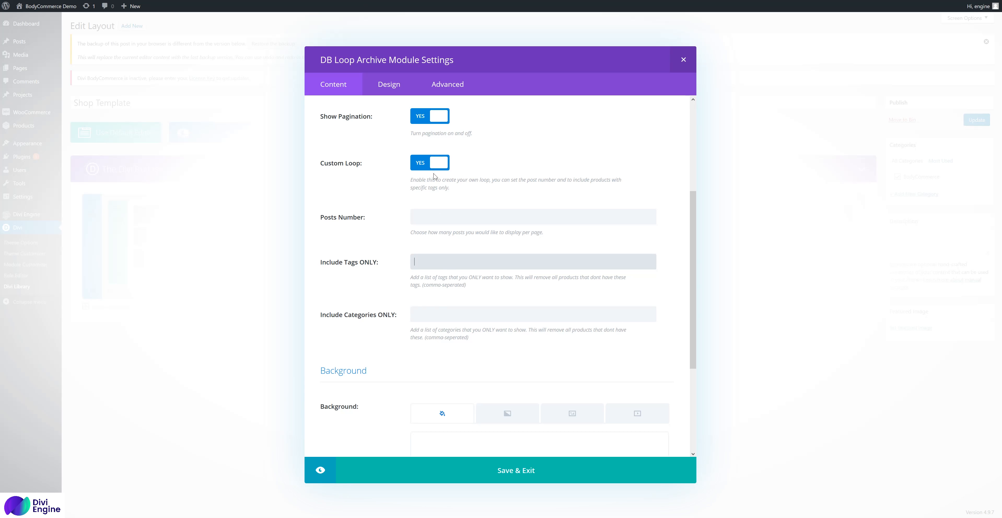
scroll(421, 176, up, 1)
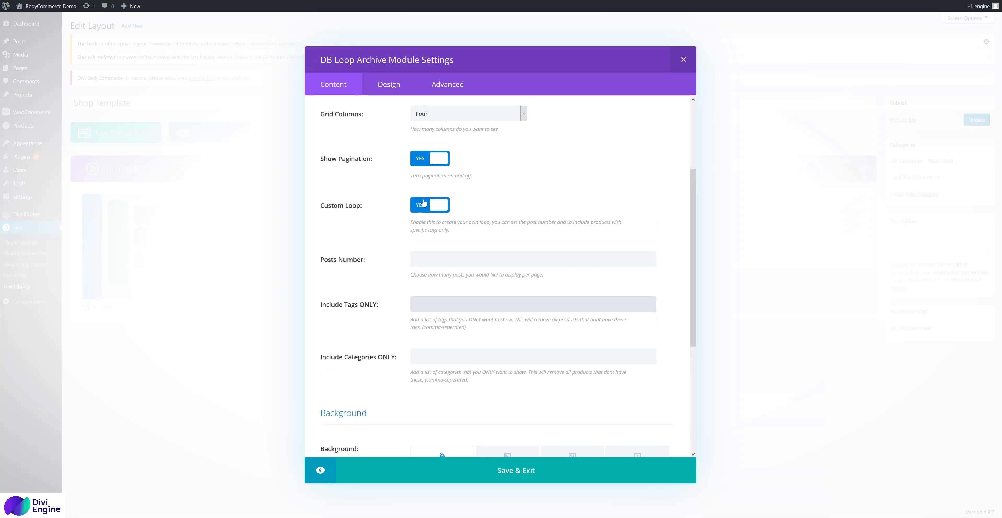
click(430, 204)
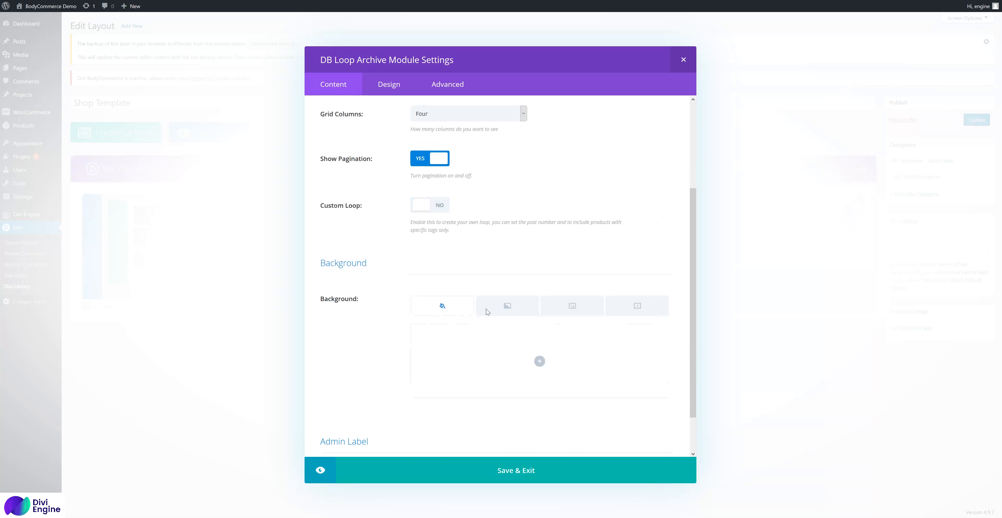
- Save the DB Loop Archive module, update the Shop Template layout and inspect the product grid and prices on the reloaded shop page
click(581, 475)
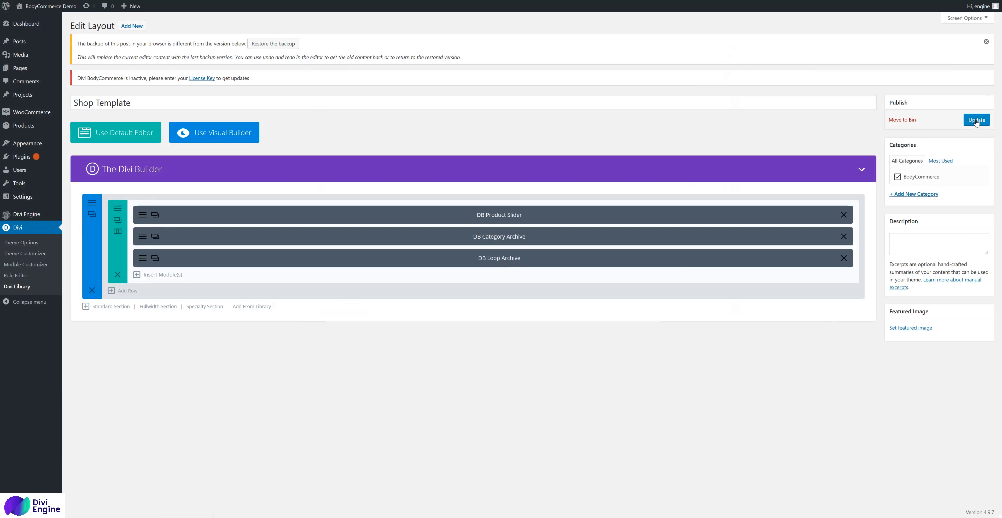
click(976, 120)
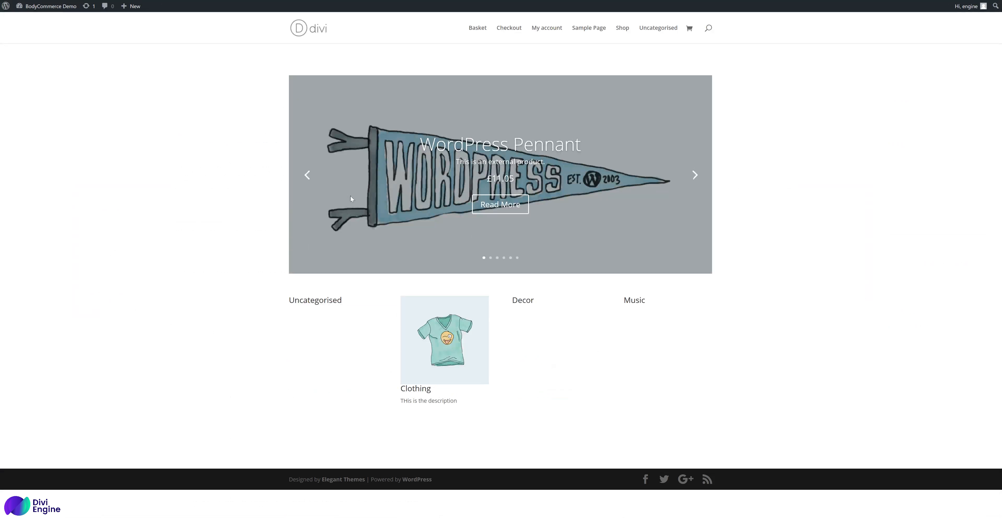
right_click(187, 130)
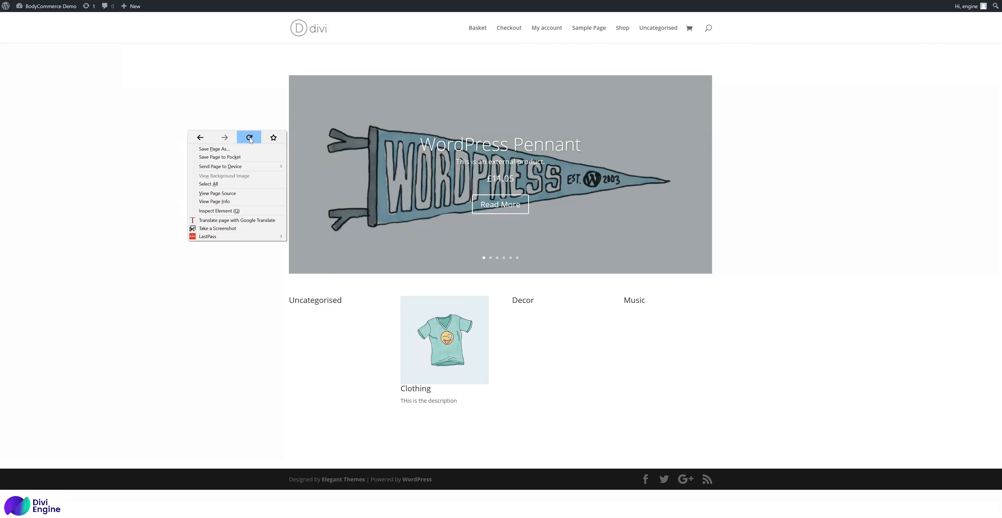
click(251, 137)
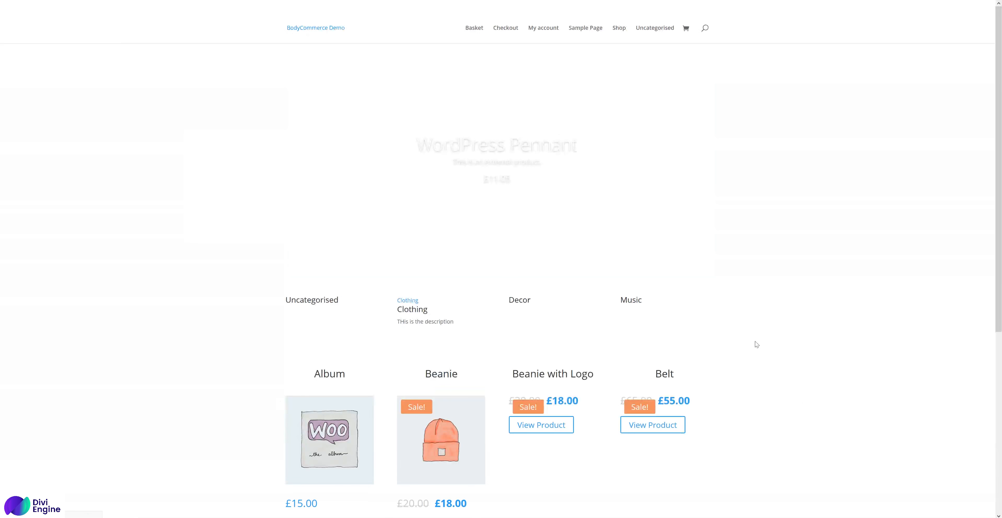
scroll(754, 328, down, 5)
scroll(754, 328, down, 2)
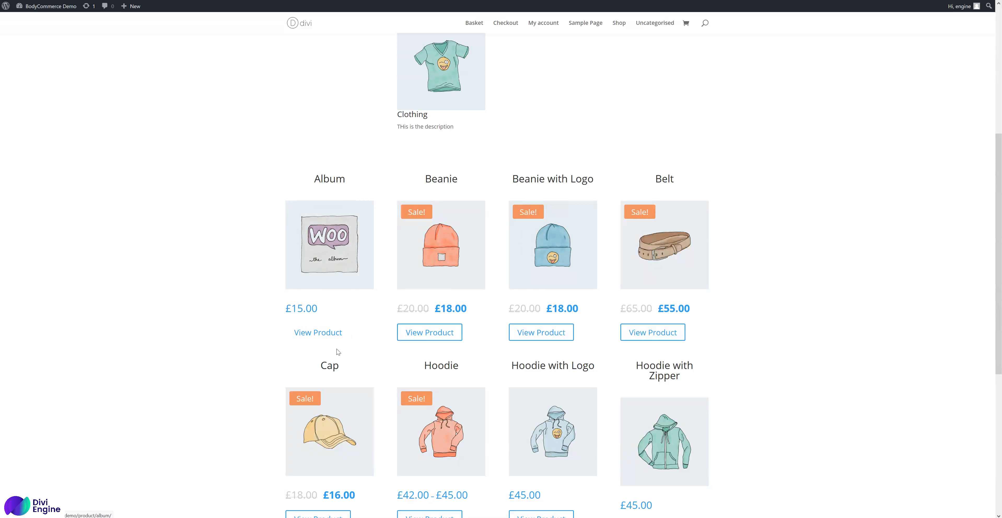
drag(478, 313, 397, 314)
click(446, 305)
drag(467, 308, 409, 308)
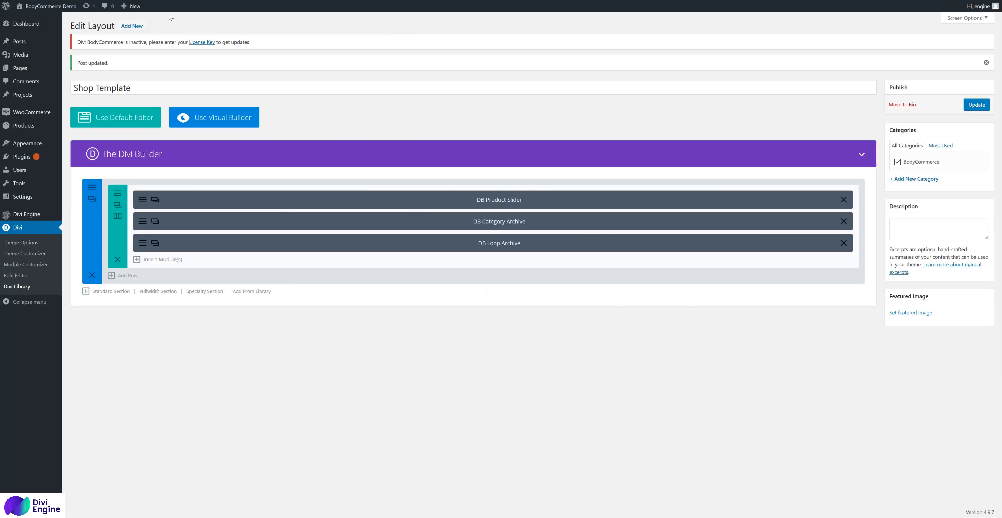
- Open the Product Loop layout from the library and enable On Category Page (loop) for its DB Pro/Loop Price module
click(36, 287)
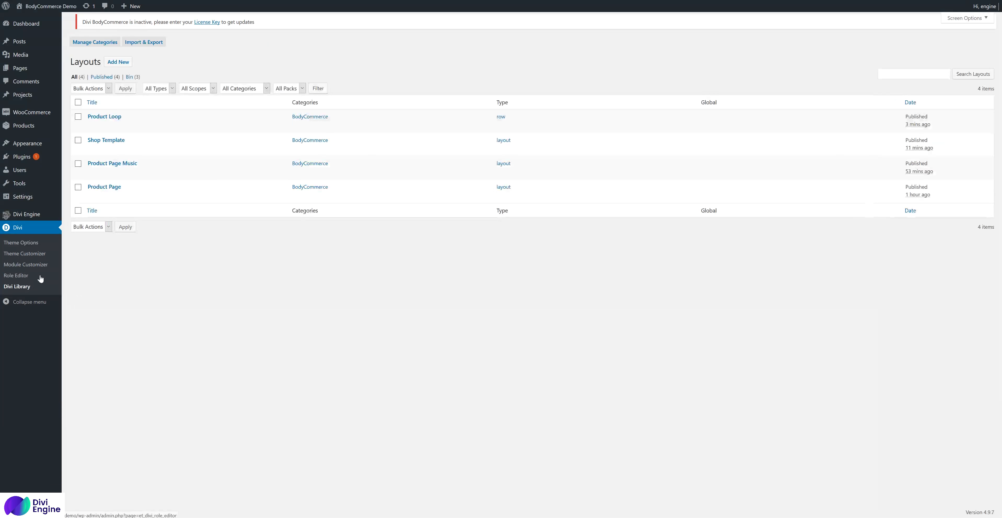
click(118, 122)
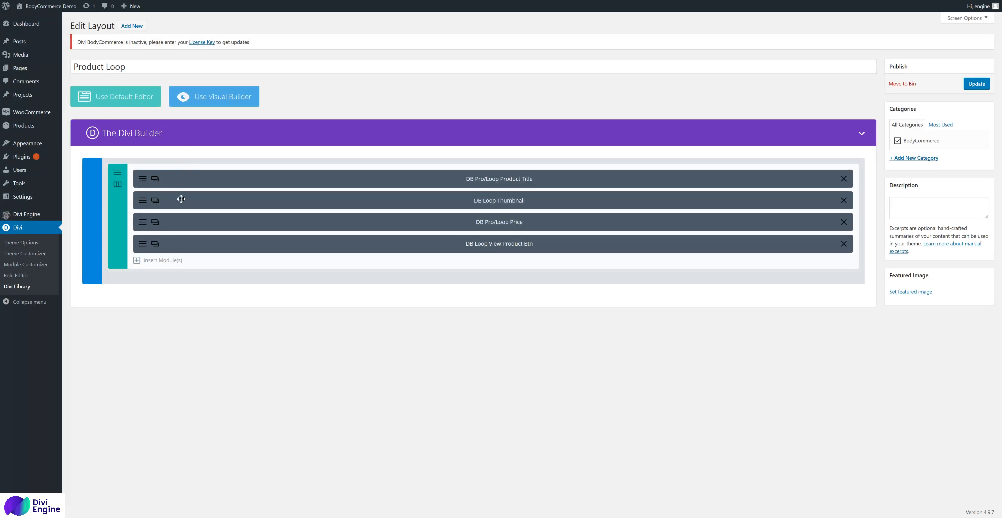
click(143, 224)
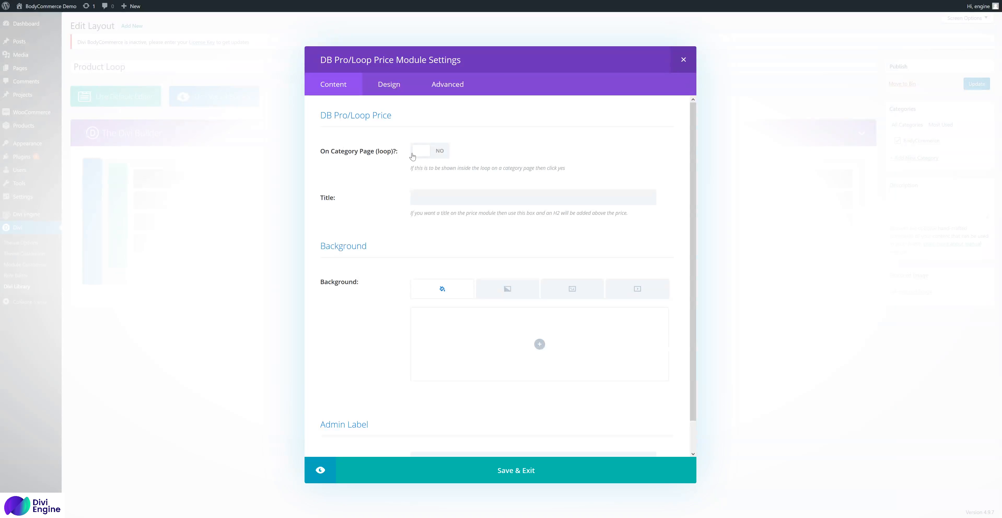
click(436, 154)
click(785, 338)
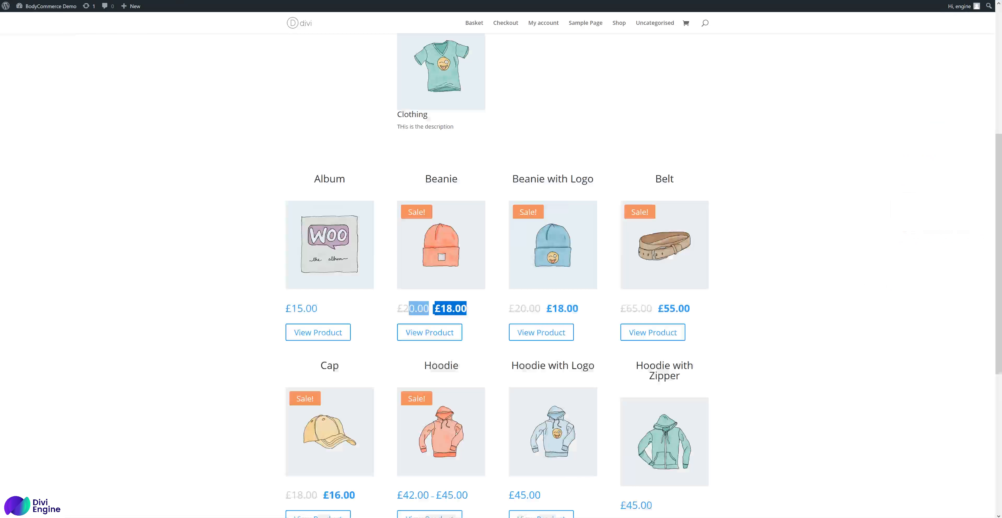
- Reload the shop page to check the price display in the product grid
right_click(223, 131)
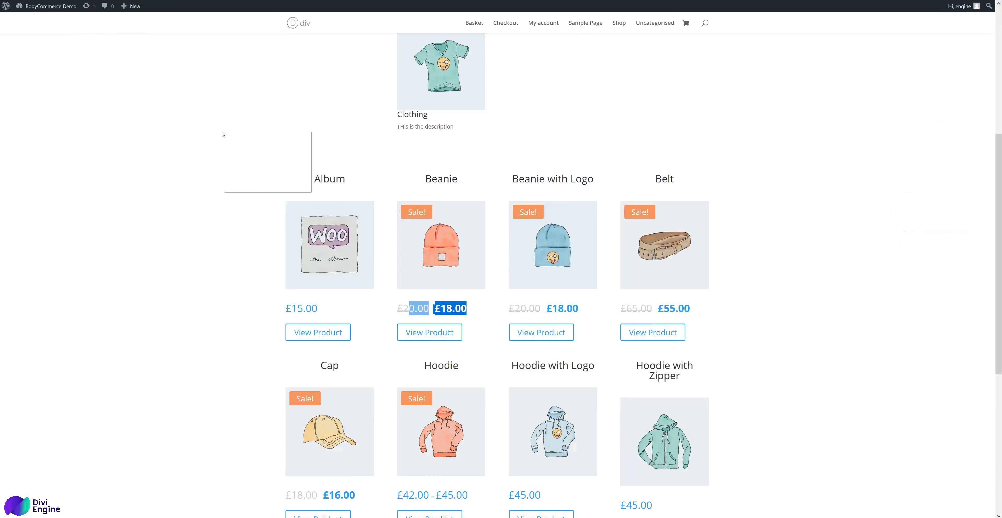
right_click(178, 112)
click(234, 120)
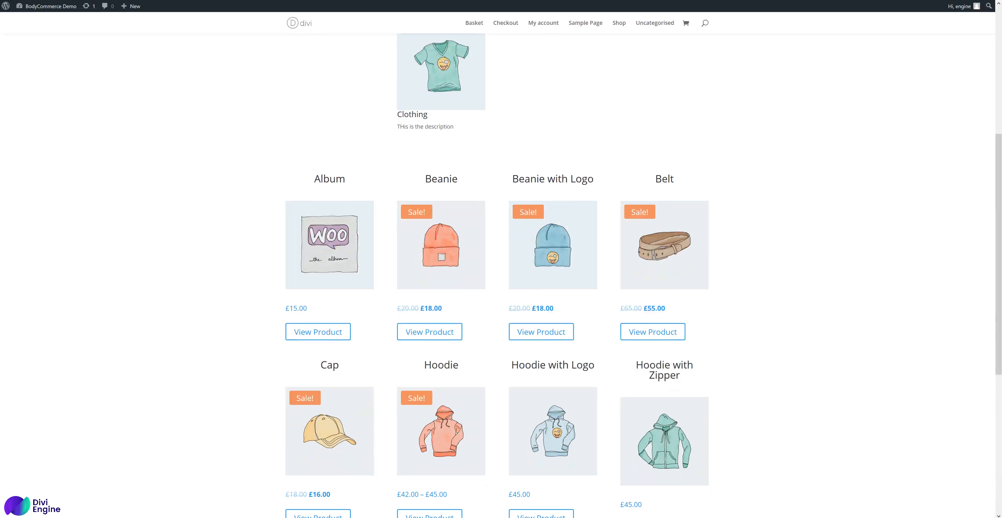
- Try a linear gradient background on the Product Loop layout's row and reload the shop page
key(ctrl+Tab)
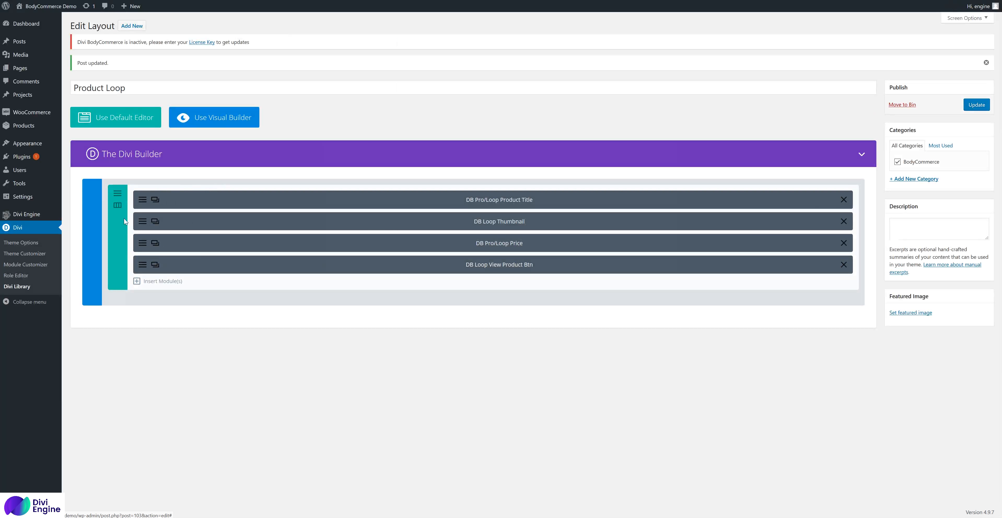
click(125, 221)
click(509, 160)
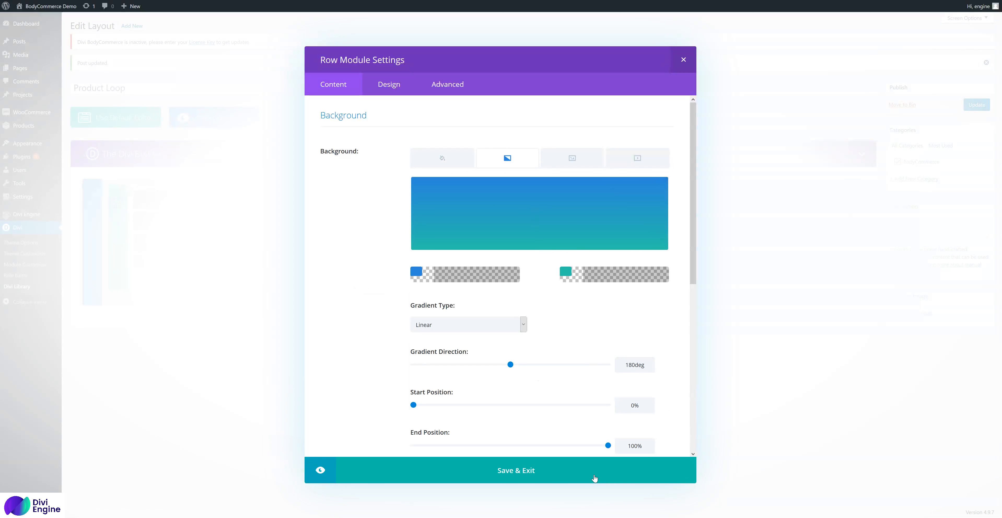
click(595, 479)
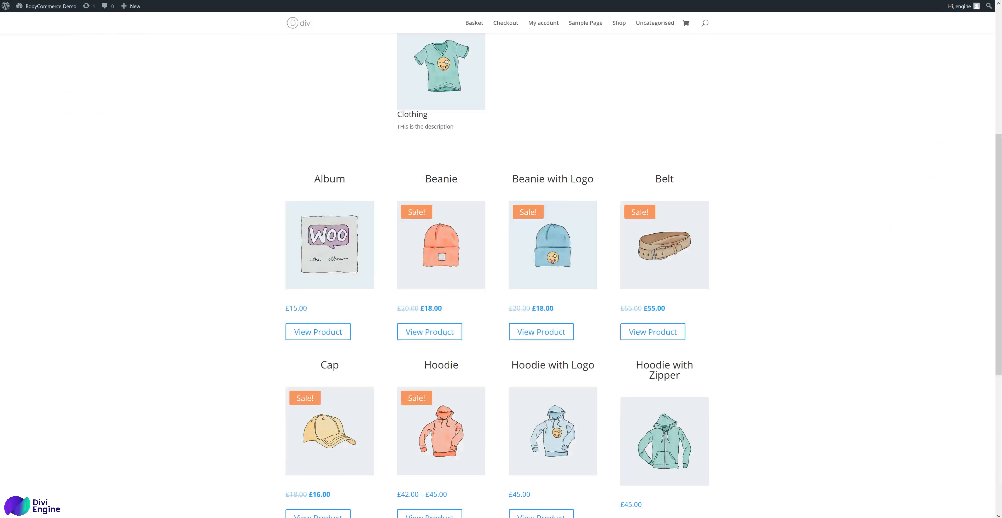
right_click(195, 100)
click(257, 107)
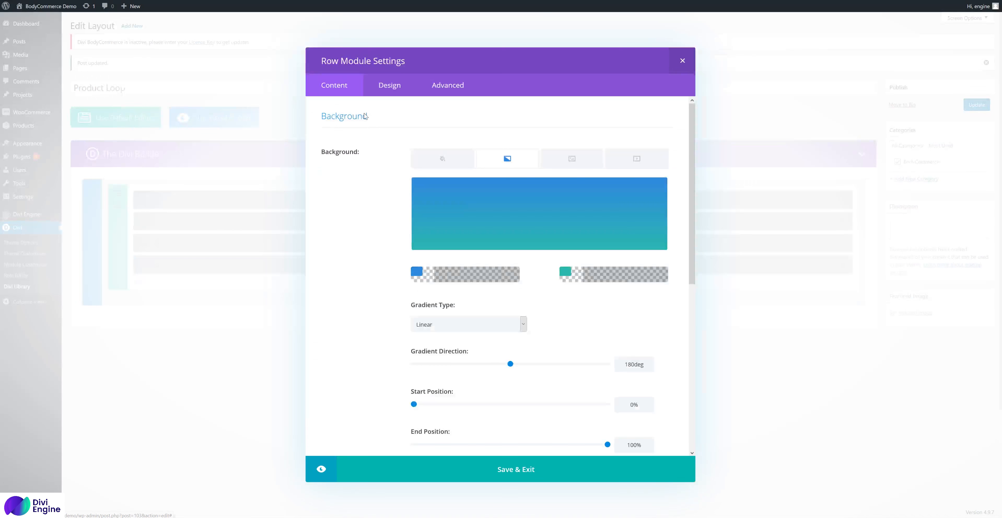
- Remove the row's background gradient and set a solid background colour of #efefef instead
mouse_move(665, 191)
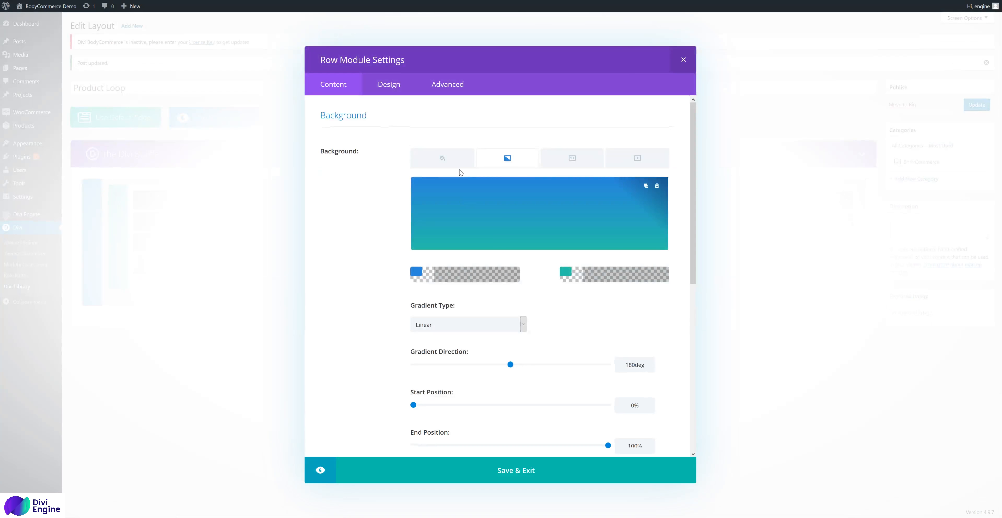
click(657, 181)
click(466, 164)
click(486, 206)
drag(413, 248, 400, 179)
double_click(435, 190)
text(#eeffeefe)
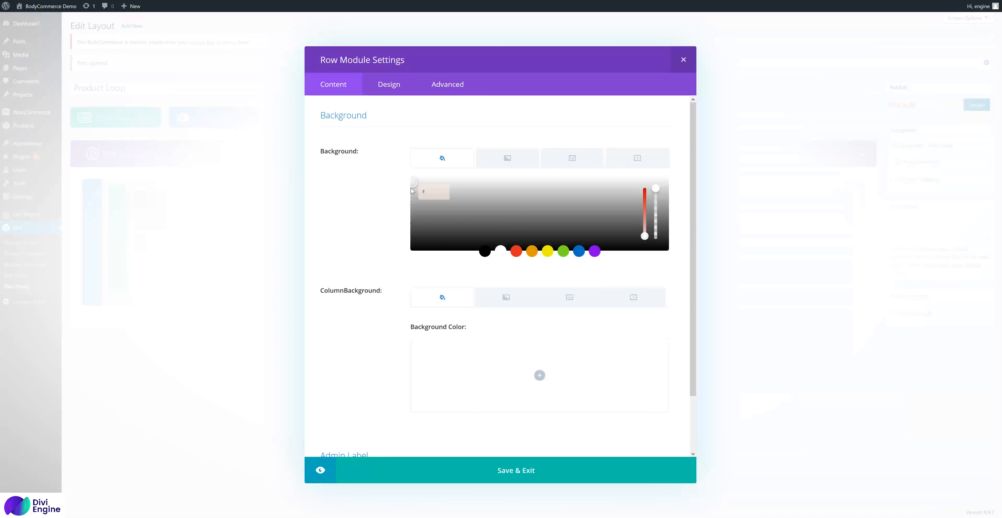
key(ctrl+a)
text(#efefef)
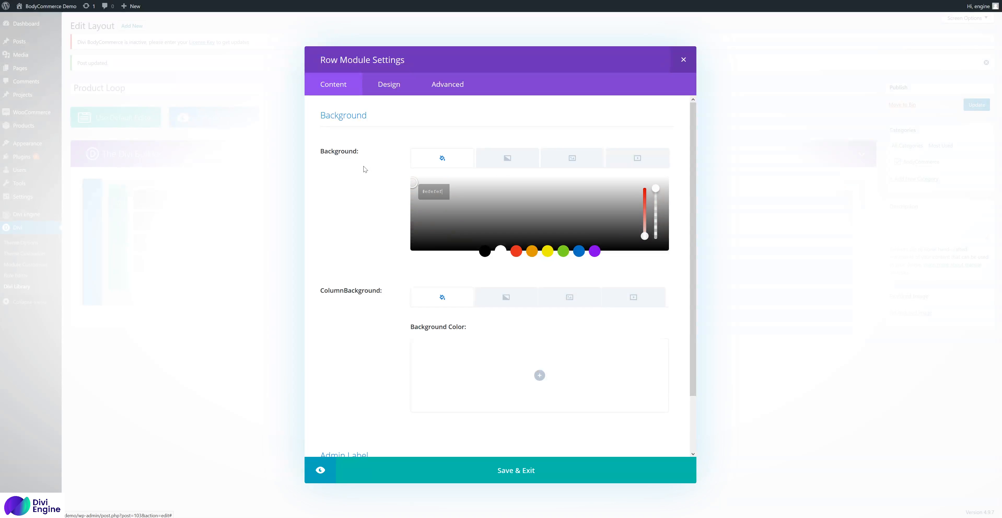
click(377, 219)
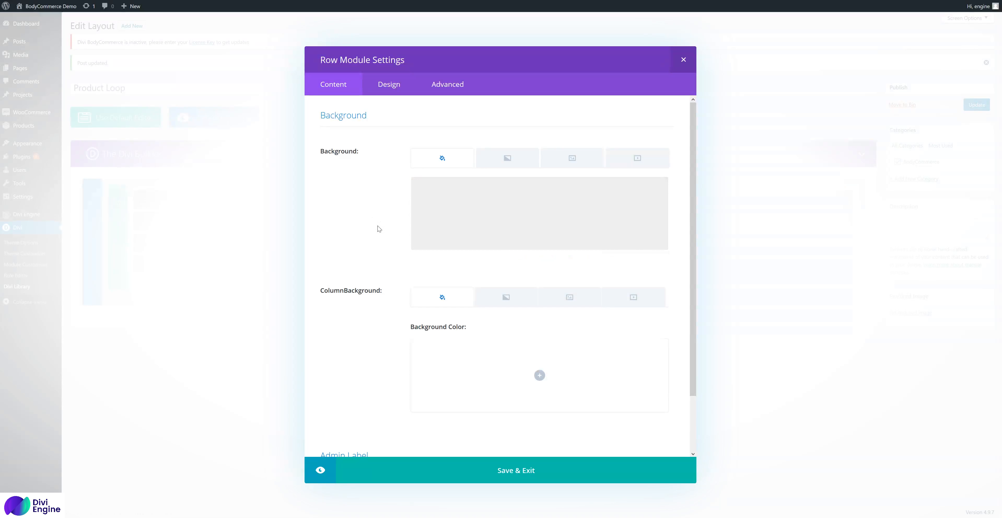
- Set the row's custom padding to 20 px on all four sides, save it and reload the shop page
click(406, 92)
scroll(411, 253, down, 5)
click(429, 236)
text(20)
key(Tab)
text(20)
key(Tab)
text(20)
key(Tab)
text(20)
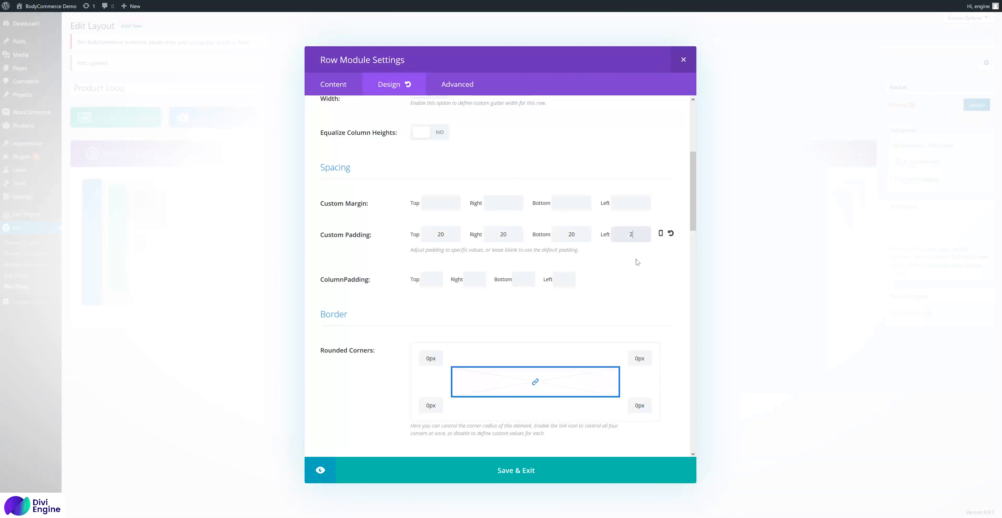
click(609, 476)
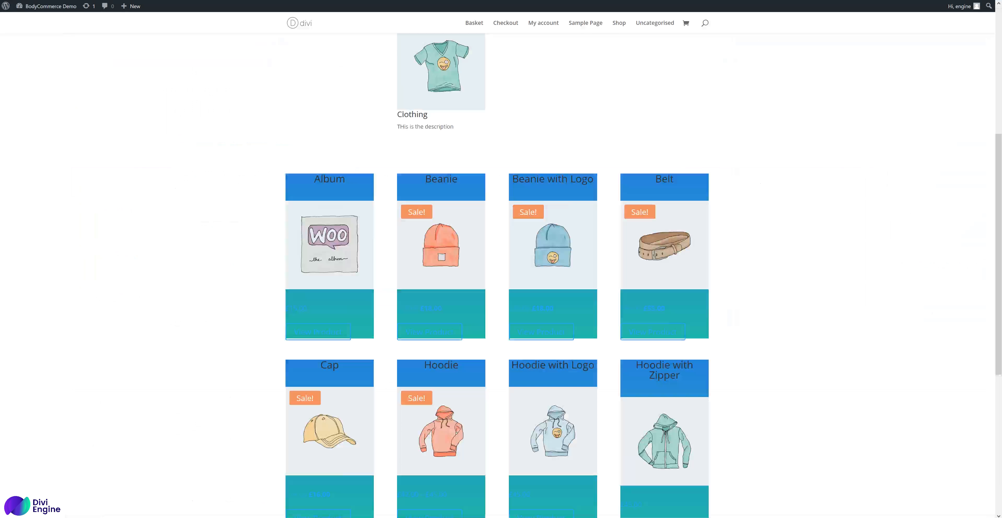
right_click(179, 141)
click(240, 151)
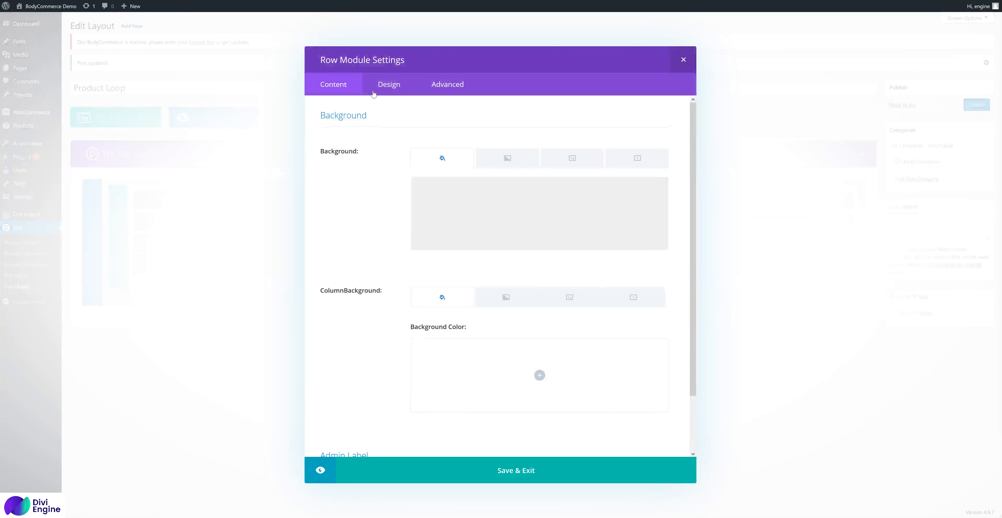
- Apply the soft all-round box shadow preset to the row, save it and check the product cards on the reloaded shop page
click(382, 86)
scroll(342, 227, down, 3)
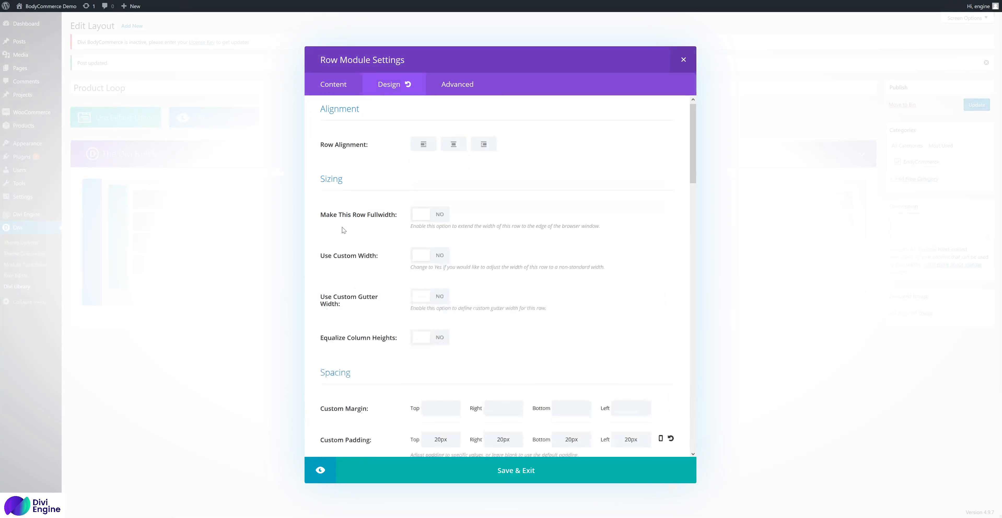
scroll(364, 237, down, 8)
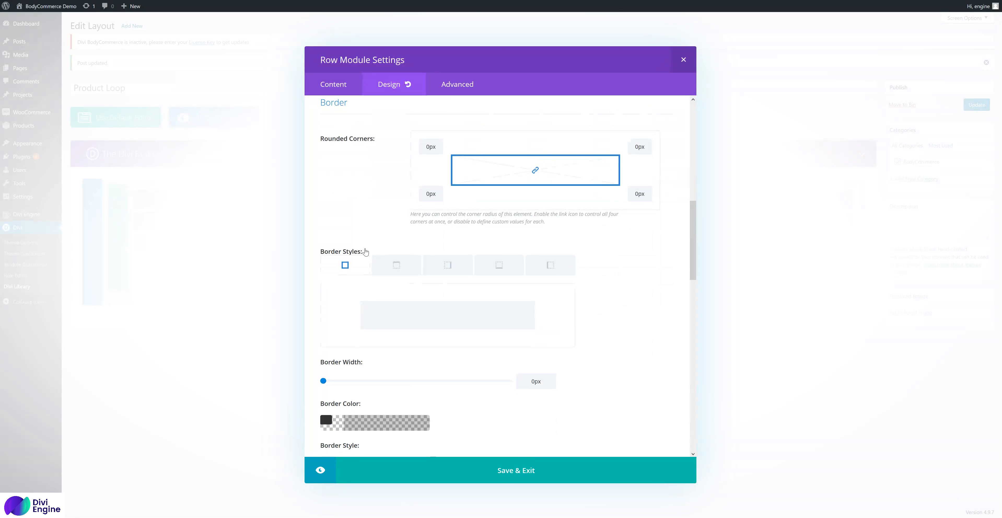
scroll(366, 251, down, 5)
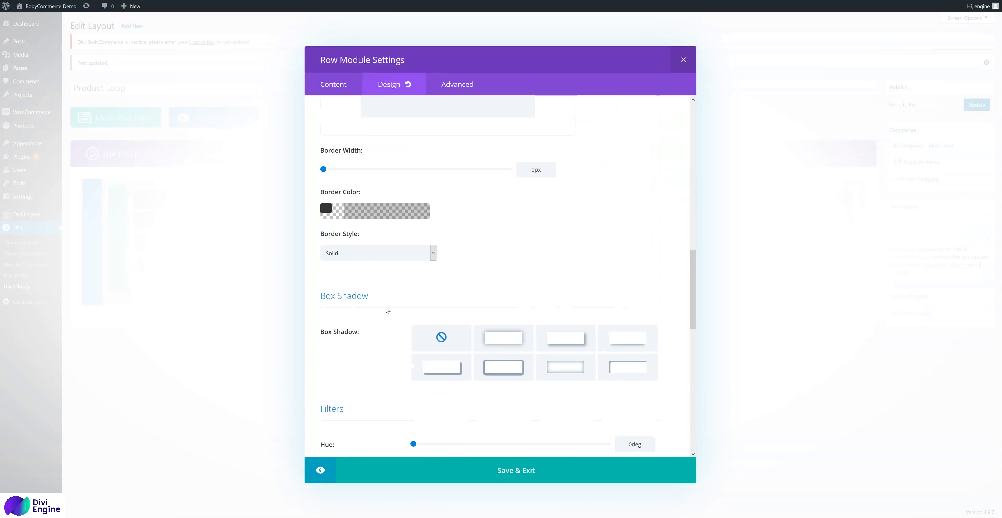
click(498, 352)
click(564, 472)
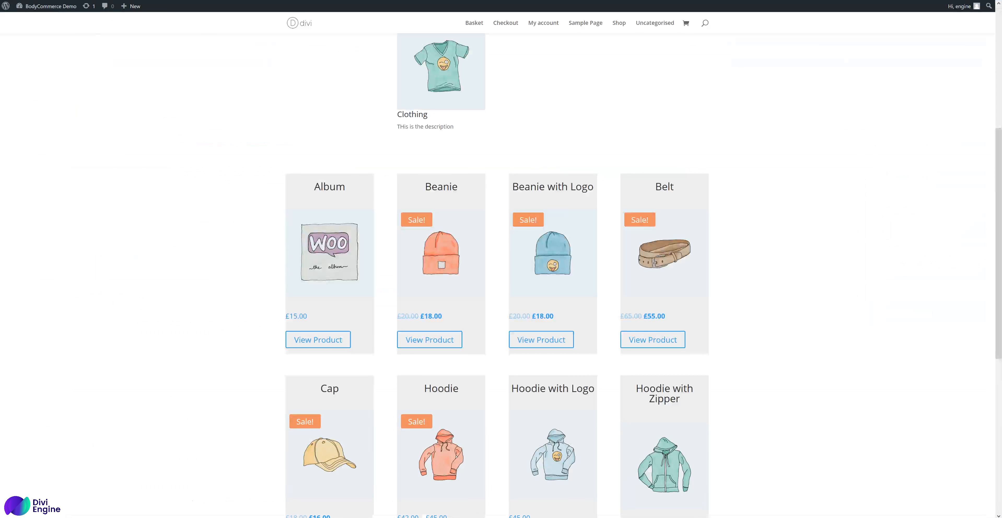
right_click(203, 122)
click(267, 130)
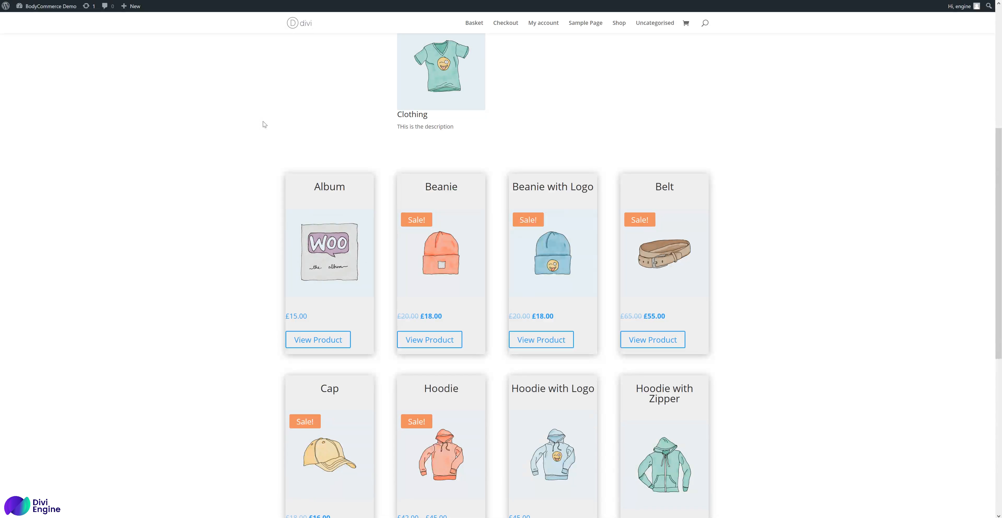
scroll(751, 279, down, 3)
scroll(586, 279, up, 6)
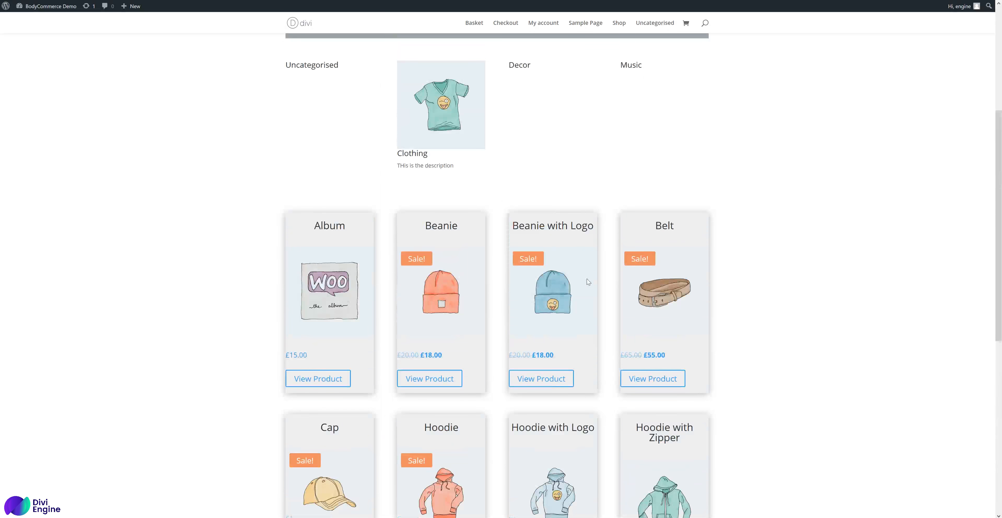
- Check the product archive's page end, open the Shop Template layout and review its DB Loop Archive module settings
scroll(562, 276, down, 10)
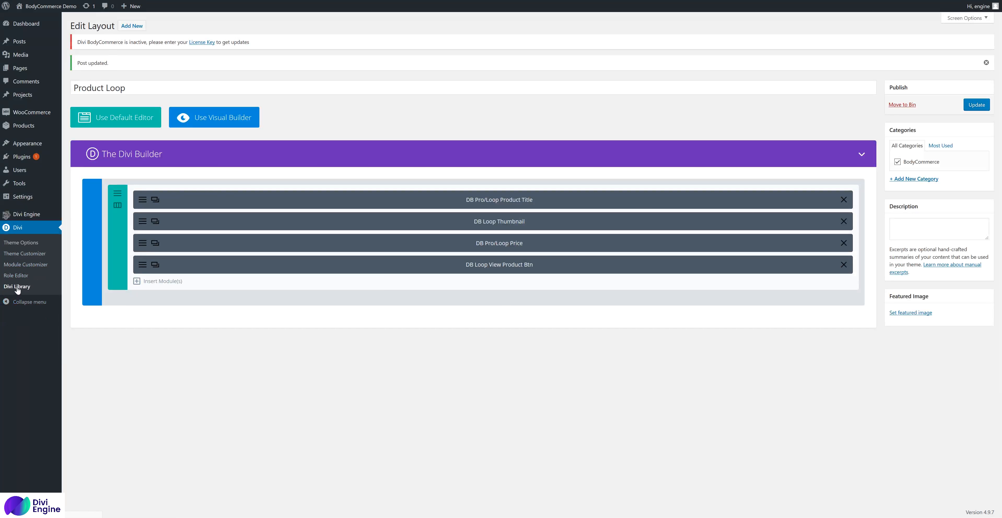
click(17, 289)
mouse_move(131, 133)
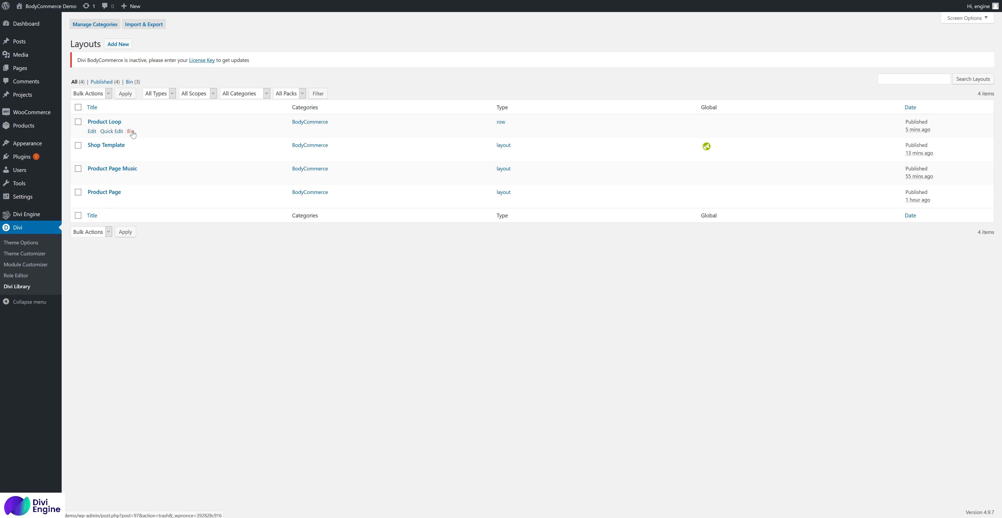
click(115, 146)
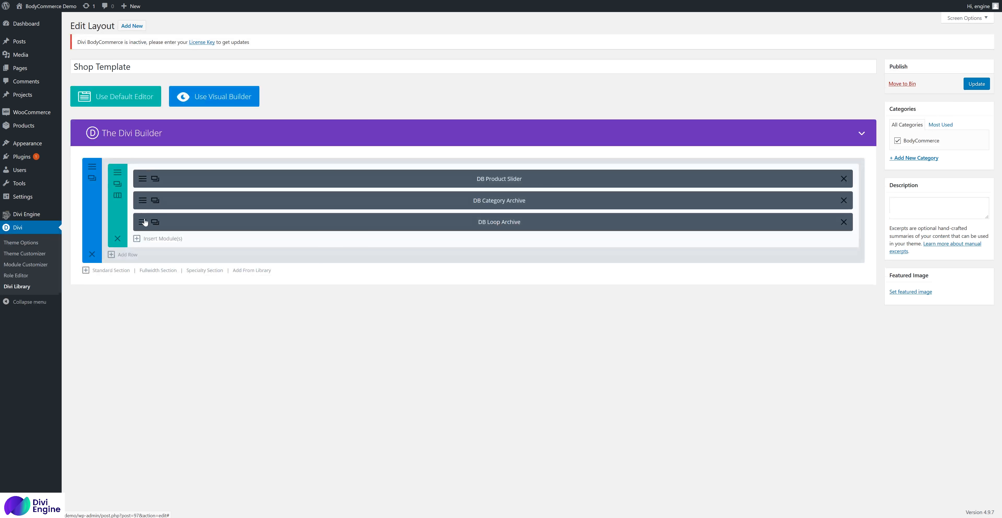
click(143, 222)
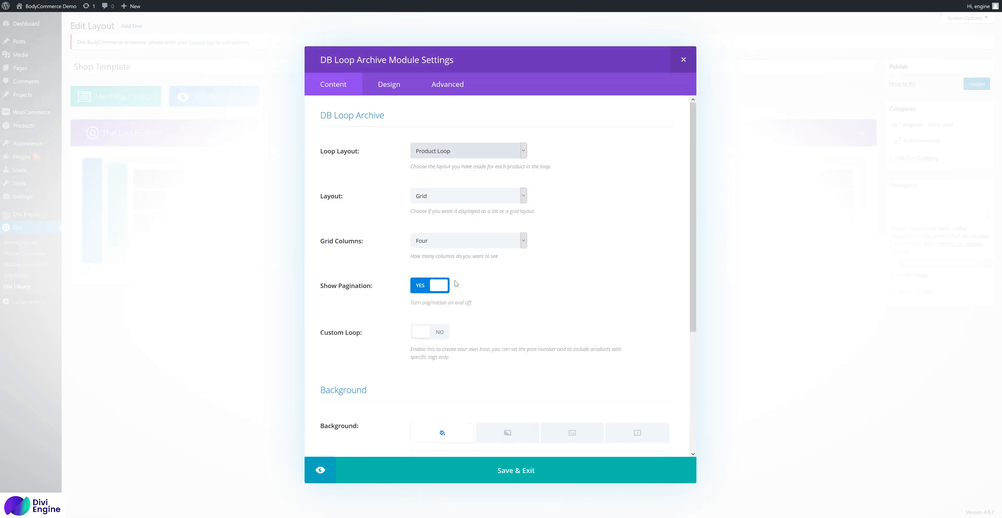
click(432, 470)
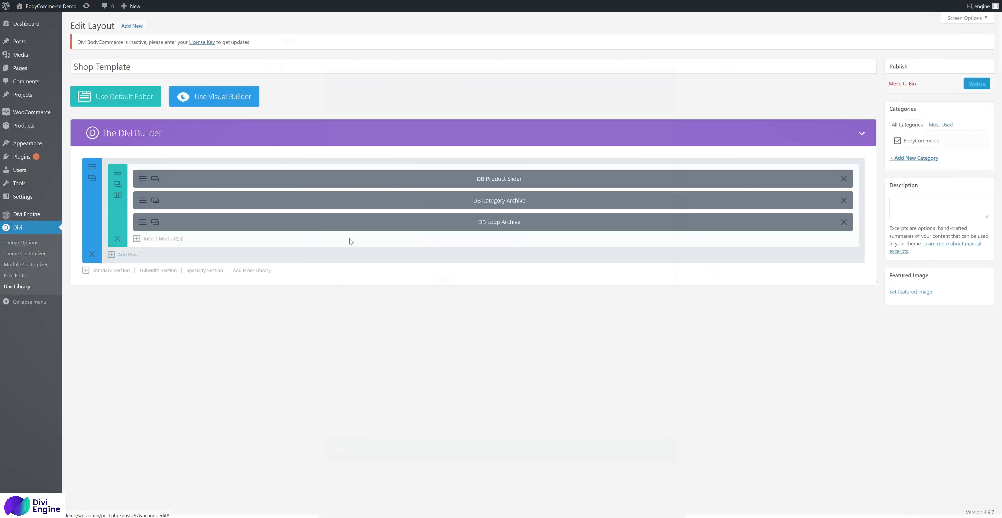
- Add a DB After Shop module below the DB Loop Archive in the Shop Template and update the layout
click(162, 238)
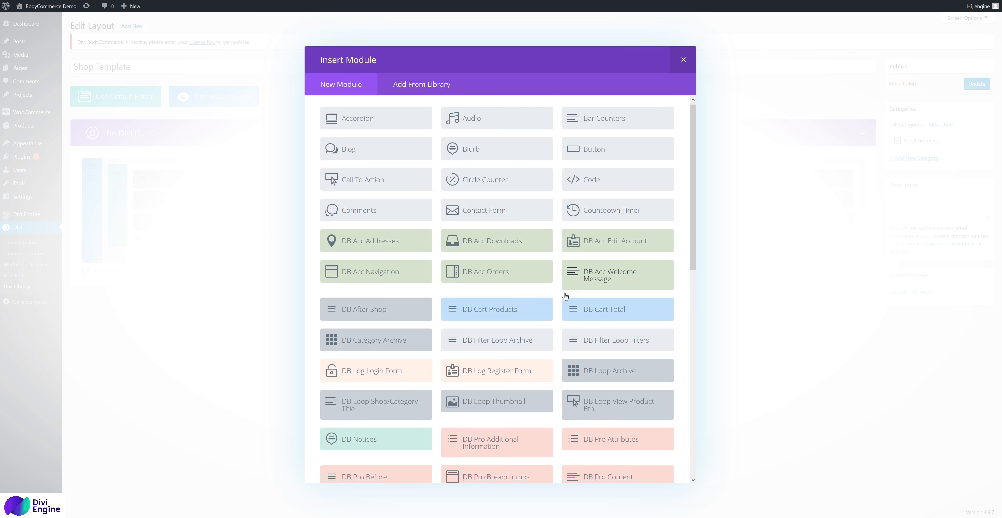
scroll(561, 301, down, 4)
scroll(562, 301, down, 1)
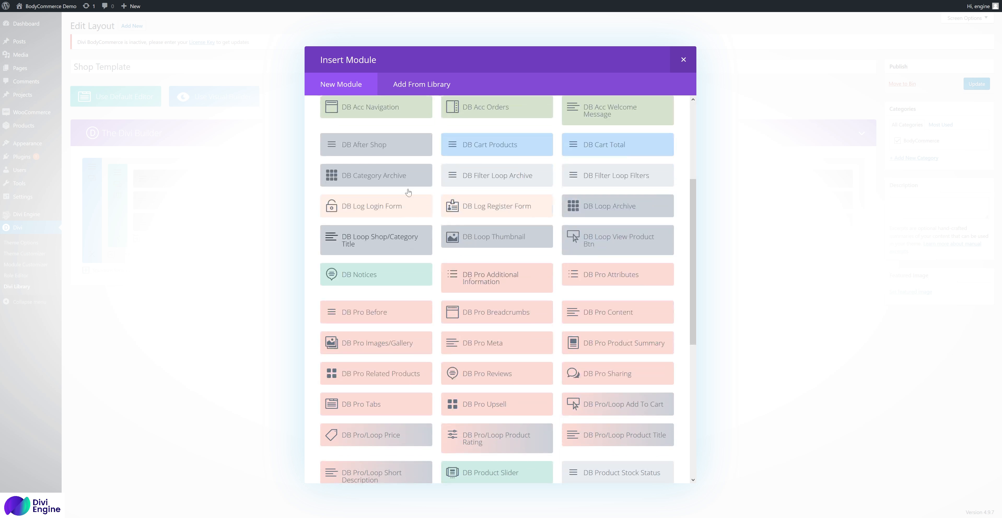
click(394, 145)
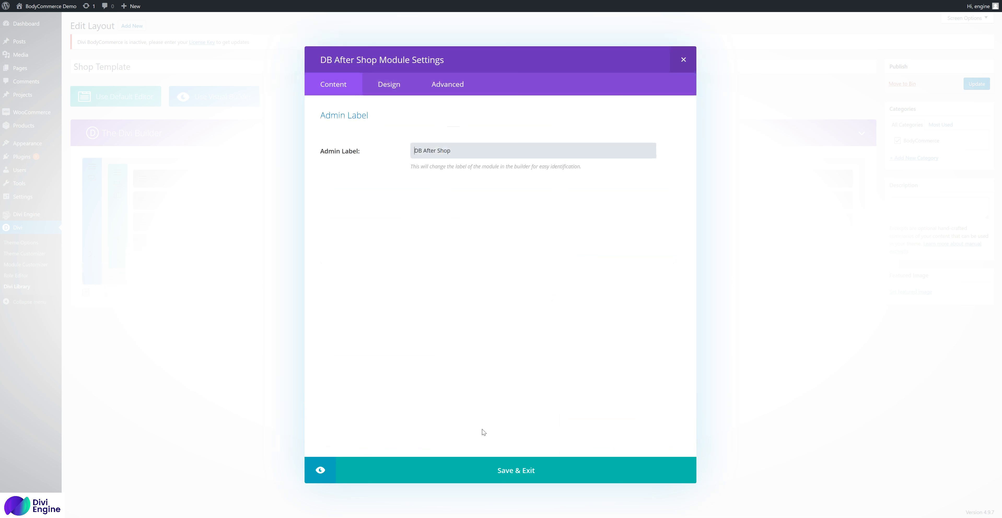
click(502, 466)
click(976, 85)
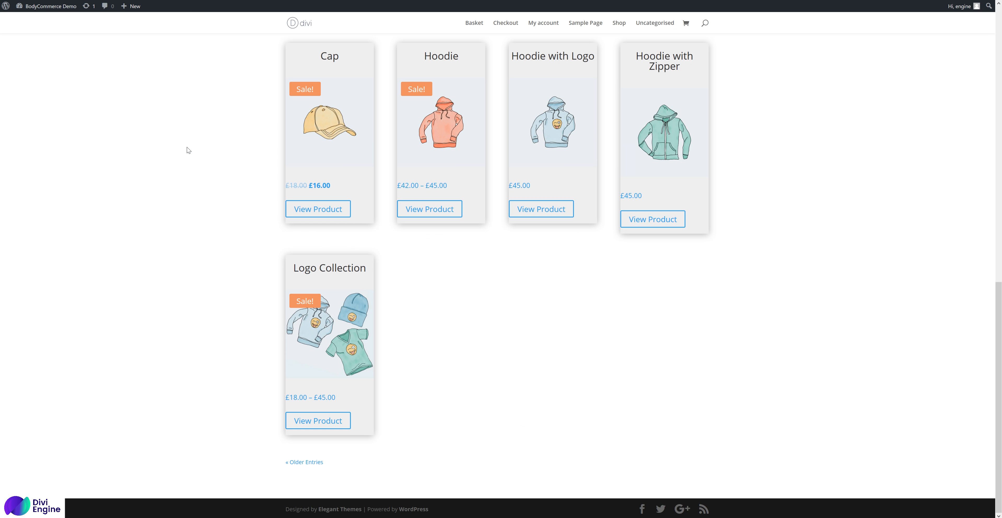
- Reload the shop page, go to page 2 of the products and check the cards and pagination there
right_click(187, 147)
click(250, 157)
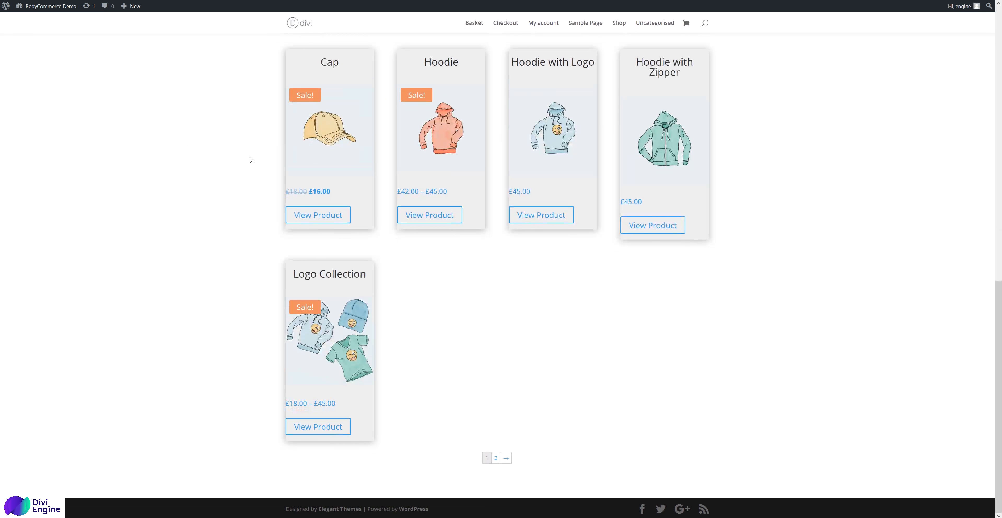
click(494, 462)
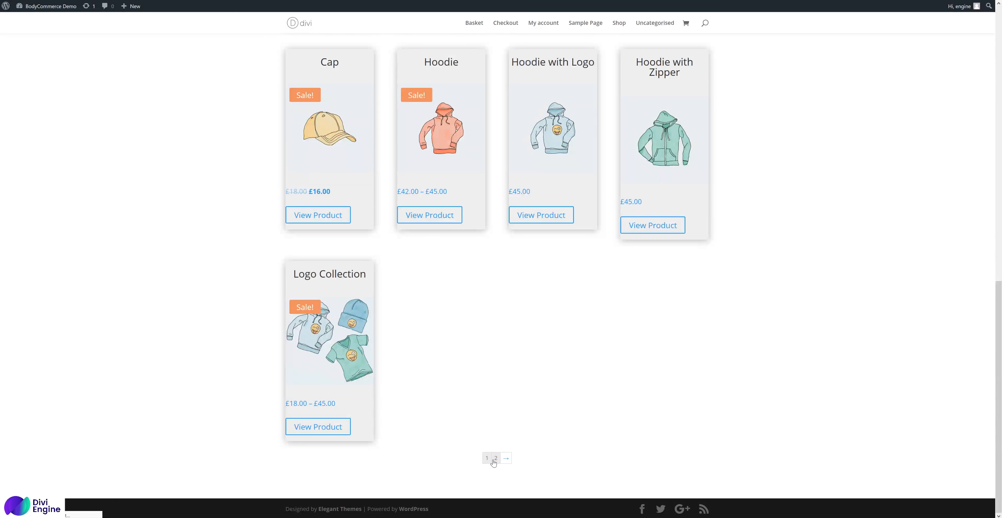
scroll(495, 453, down, 6)
scroll(495, 451, down, 3)
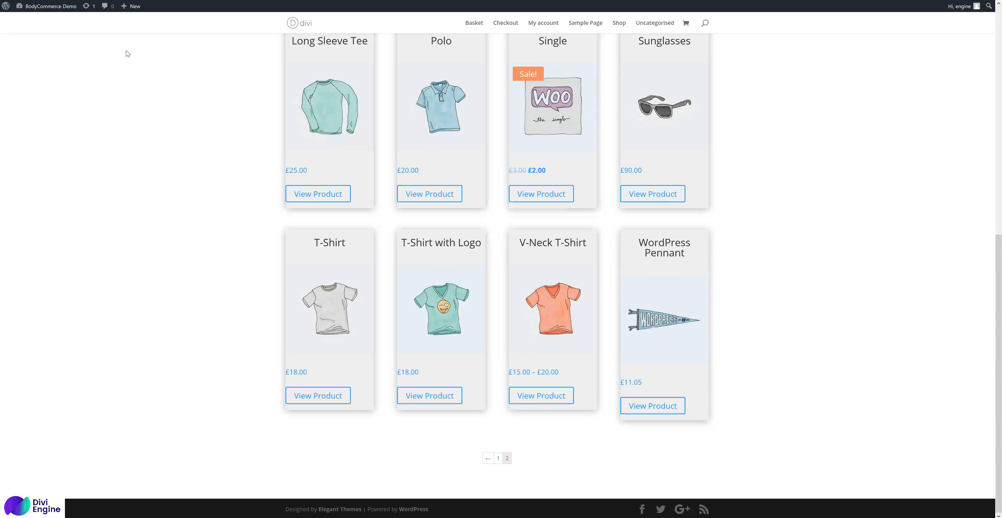
scroll(321, 232, up, 6)
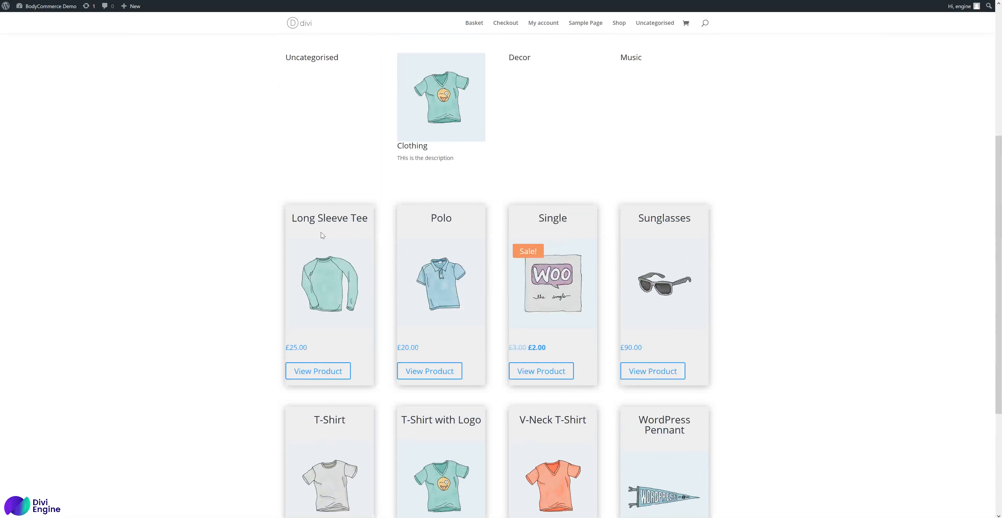
scroll(498, 327, down, 3)
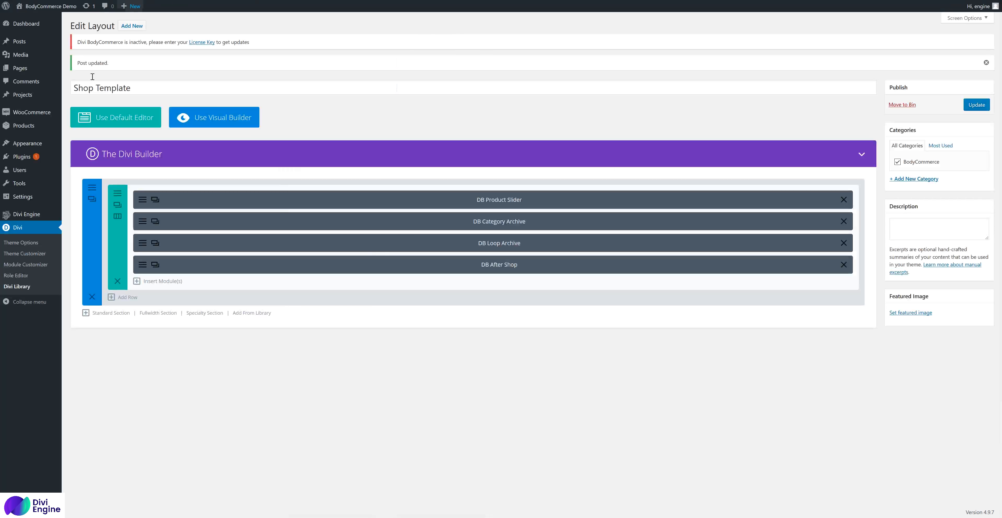
- Create a new Divi Library layout named Category Template, of type Layout, in the BodyCommerce category
click(138, 31)
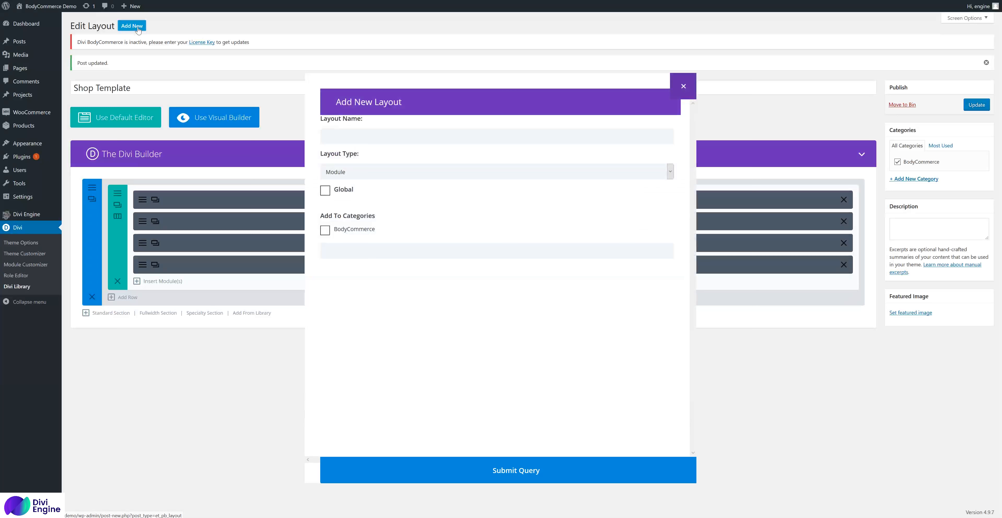
click(379, 133)
text(Ca)
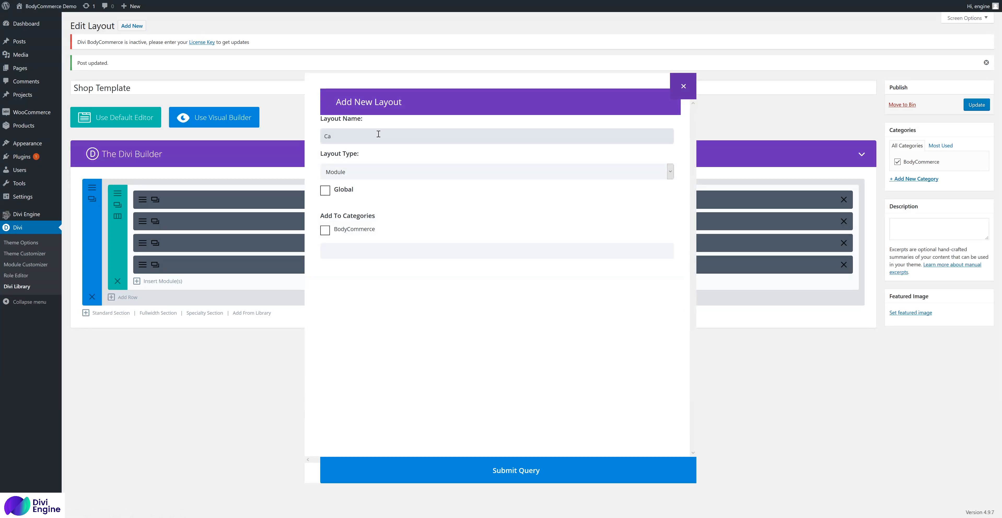
text(tegory Template)
click(406, 172)
click(411, 238)
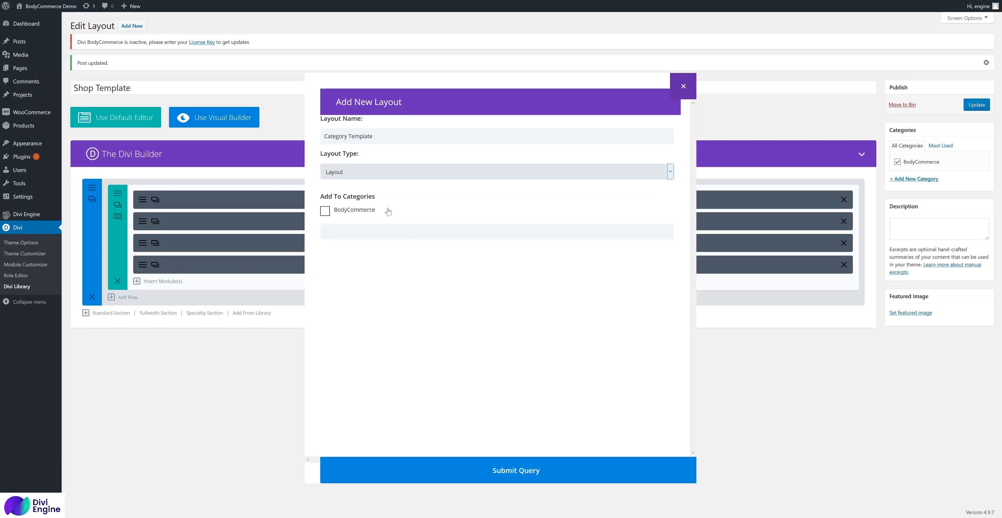
click(366, 213)
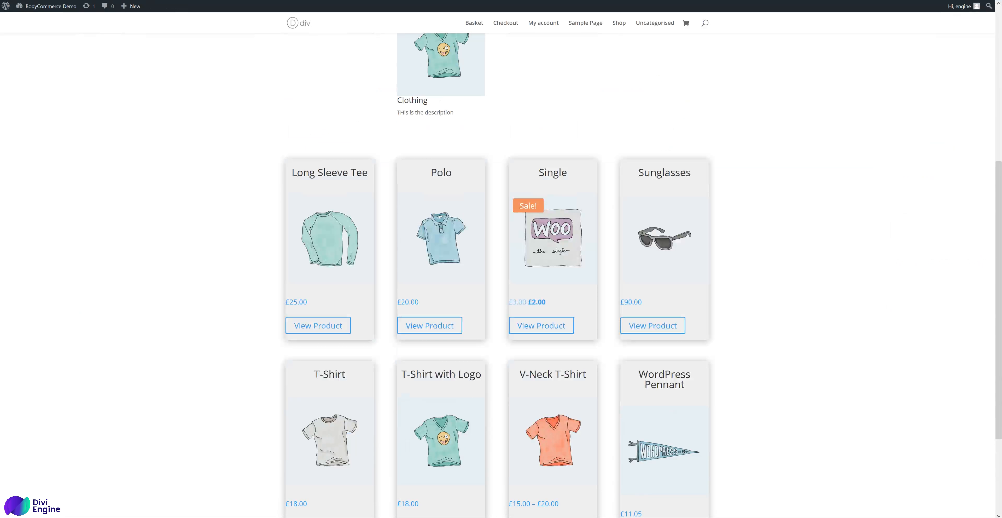
scroll(313, 156, up, 7)
scroll(316, 159, down, 2)
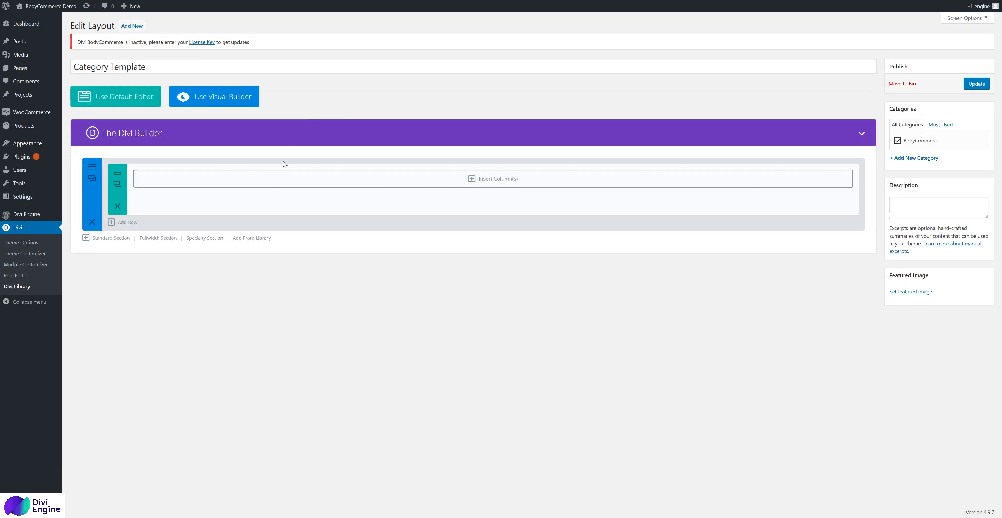
- Insert a single full-width column in the Category Template's row and add a DB Category Archive module to it
click(267, 181)
click(329, 178)
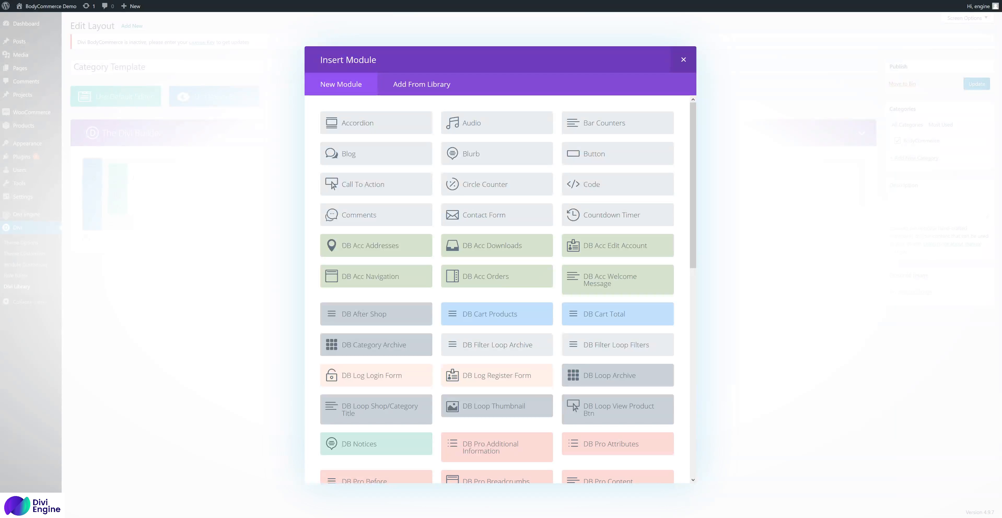
scroll(488, 338, down, 1)
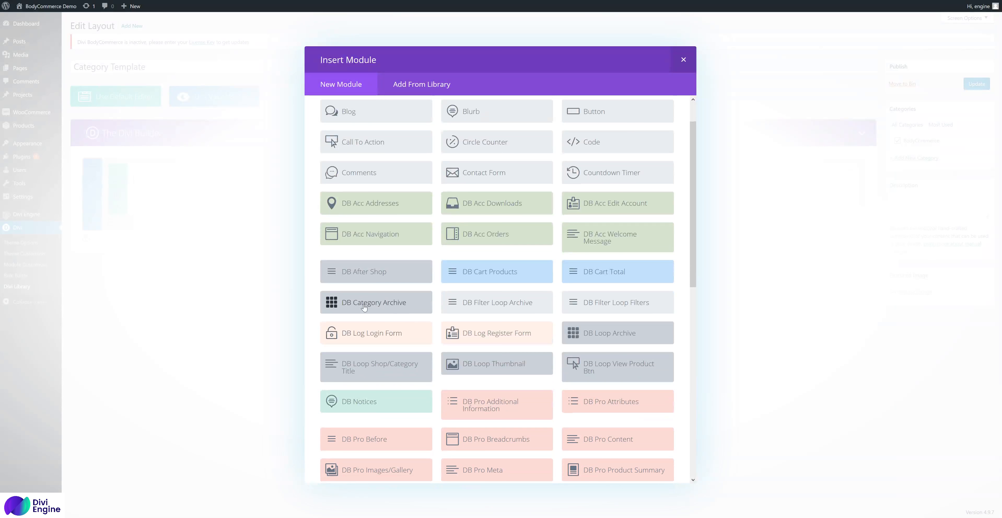
click(380, 308)
- Set the DB Category Archive to Grid layout, Title Below Image style and four columns, and save the module
click(459, 152)
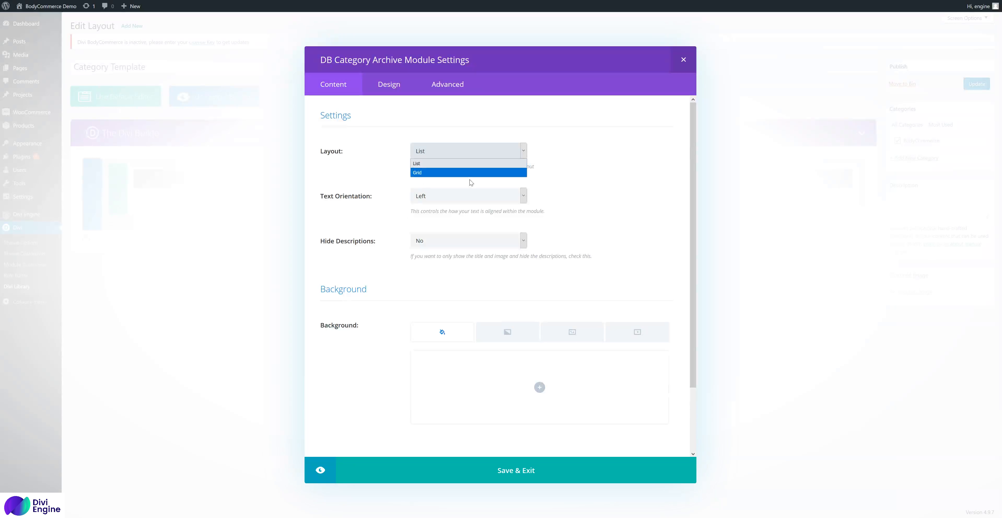
click(470, 173)
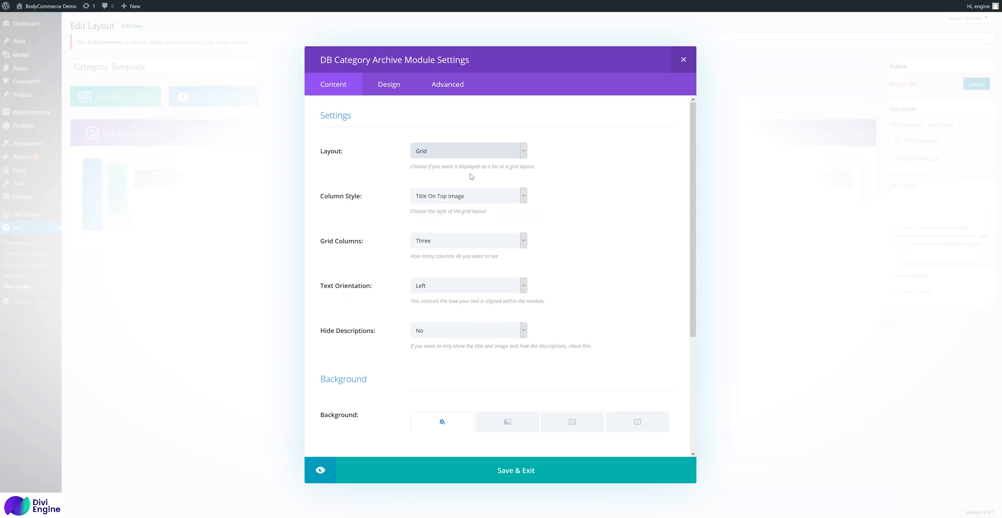
click(460, 197)
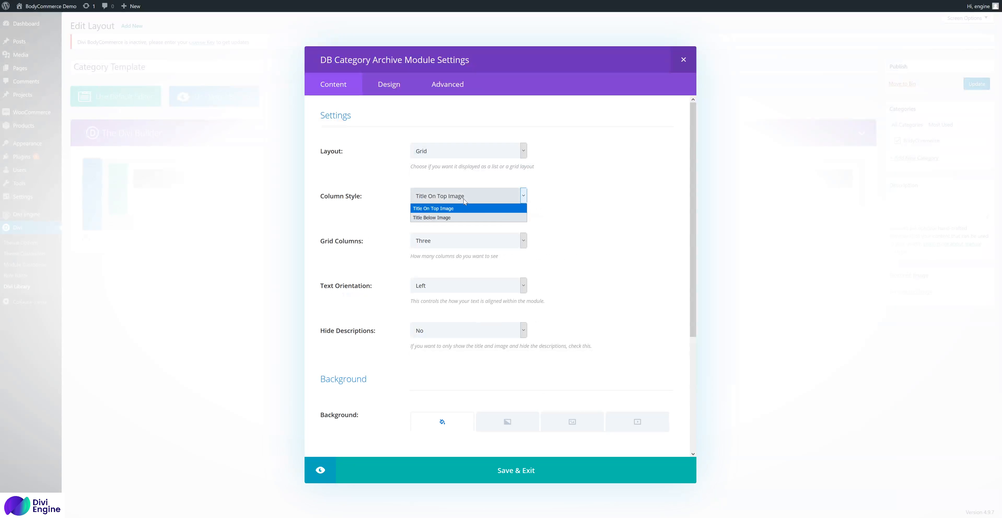
click(468, 217)
click(469, 241)
click(470, 272)
click(532, 458)
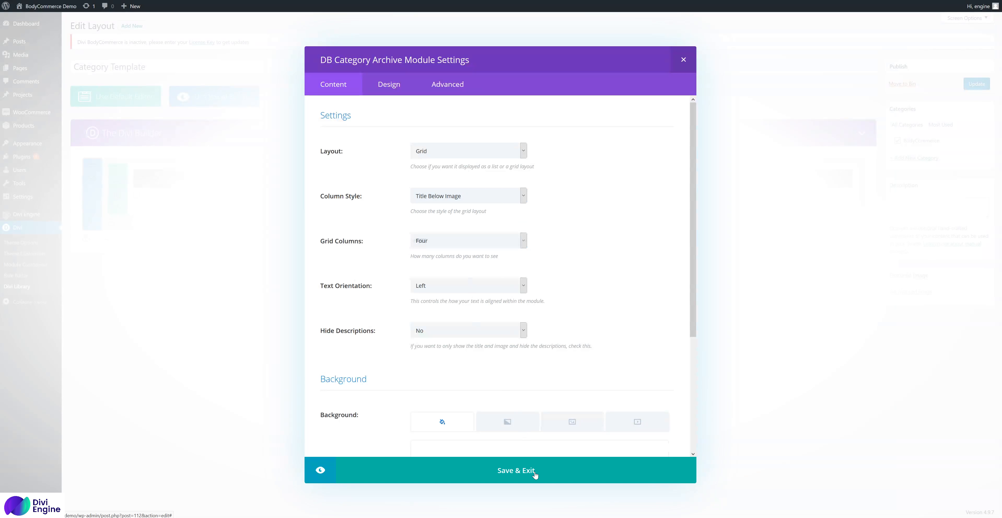
- Add a DB Loop Archive module below the category archive with Grid layout, three columns and pagination turned off
click(172, 195)
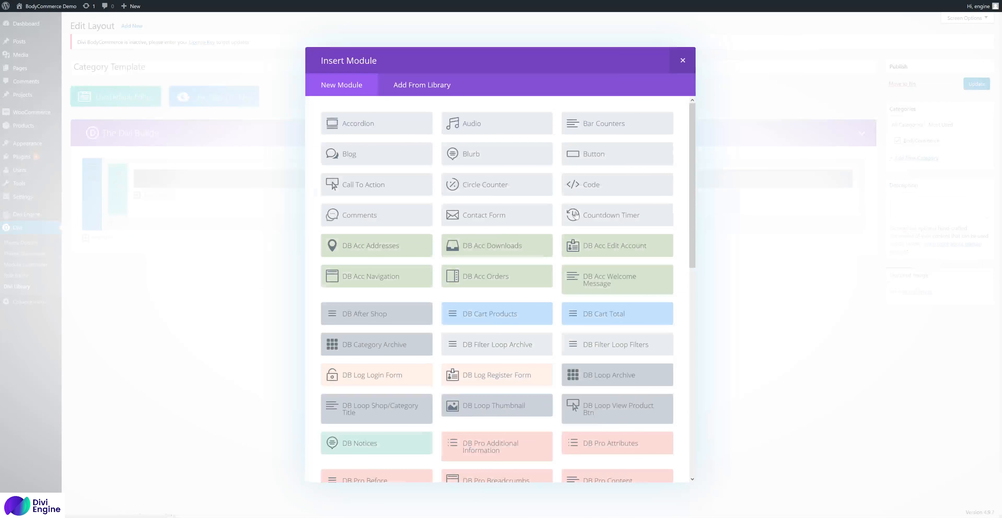
click(617, 378)
click(437, 194)
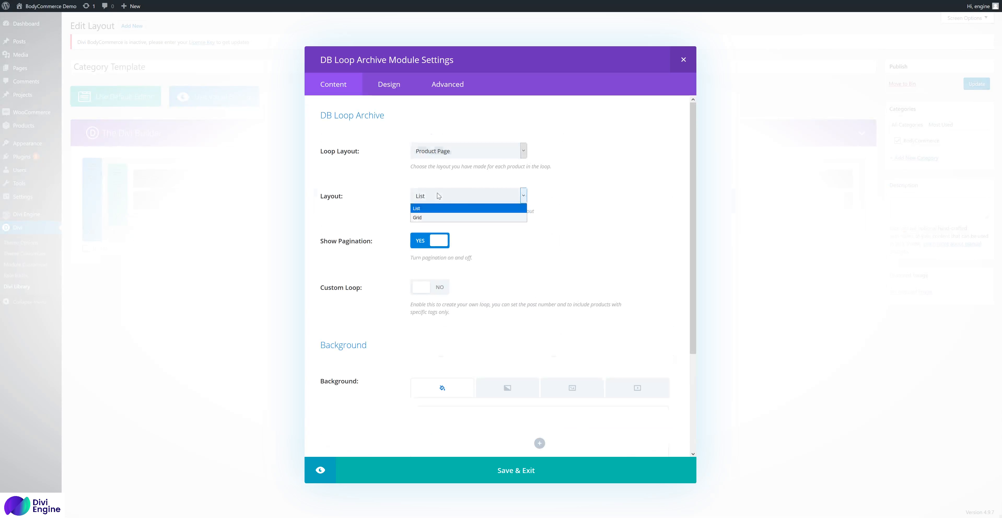
click(441, 214)
click(451, 244)
click(452, 271)
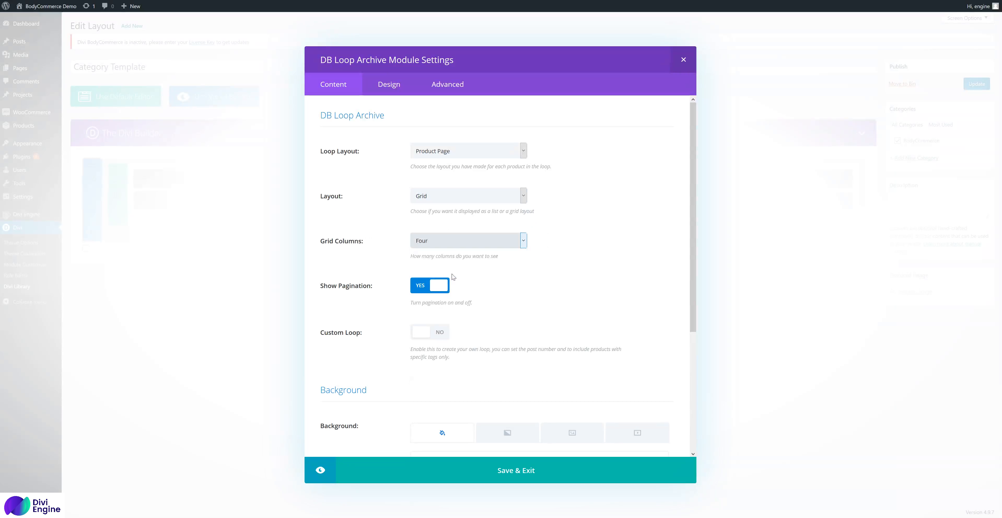
click(451, 240)
click(450, 262)
click(435, 289)
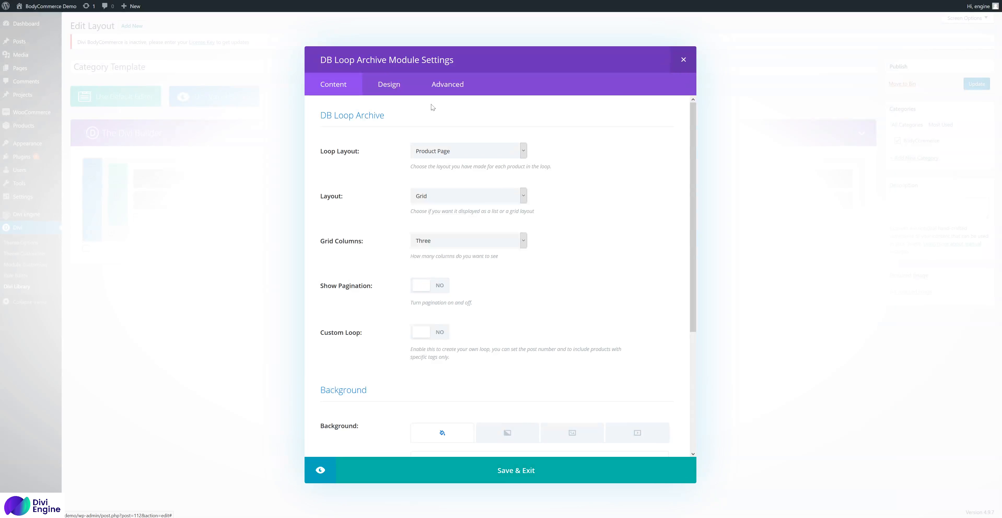
- Set the DB Loop Archive's loop layout to Product Loop, save the module and update the Category Template
click(436, 150)
click(442, 190)
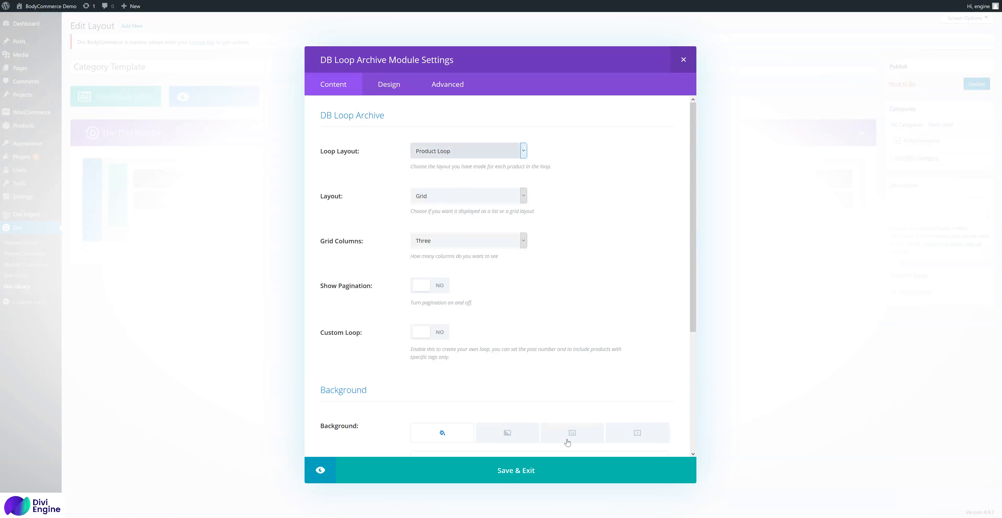
click(584, 475)
click(970, 89)
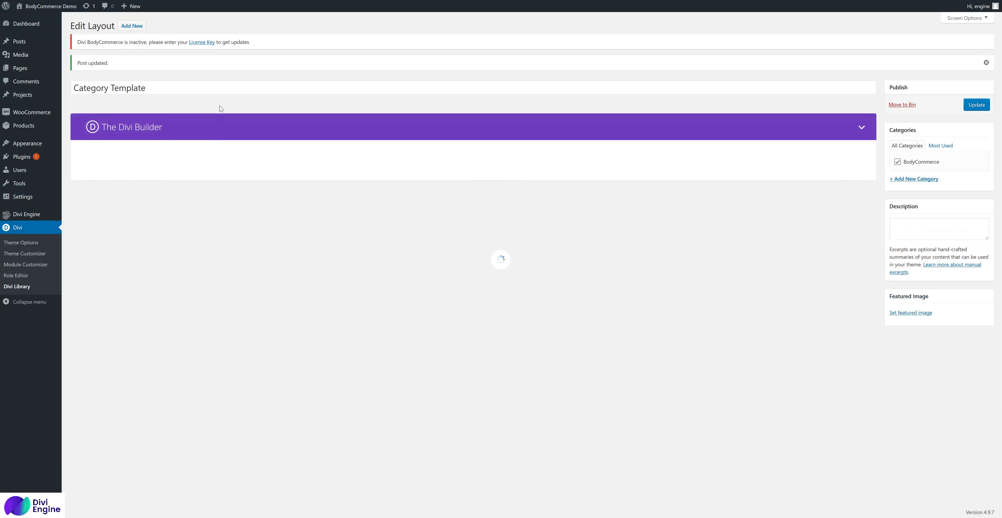
- Select Category Template as the category template in BodyCommerce's Shop/Category Pages settings and save the changes
mouse_move(39, 214)
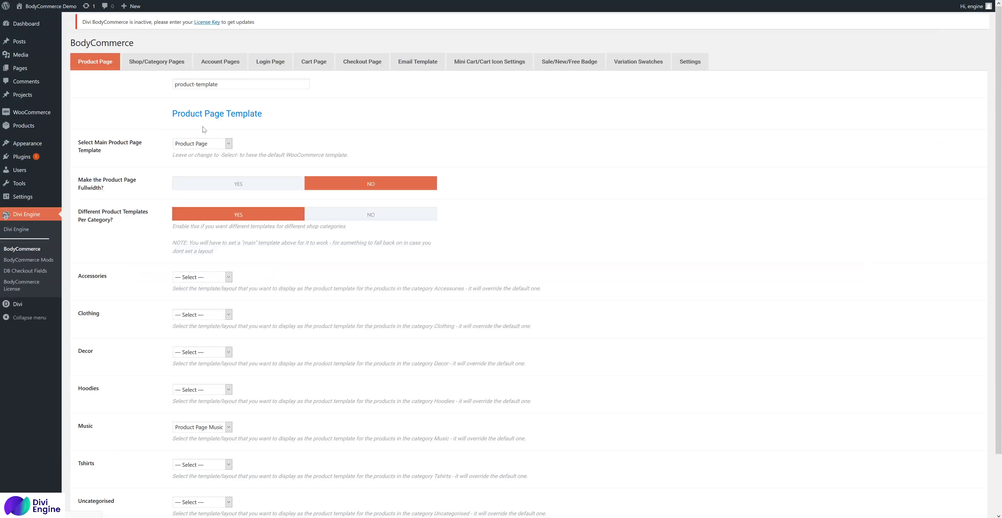
click(180, 64)
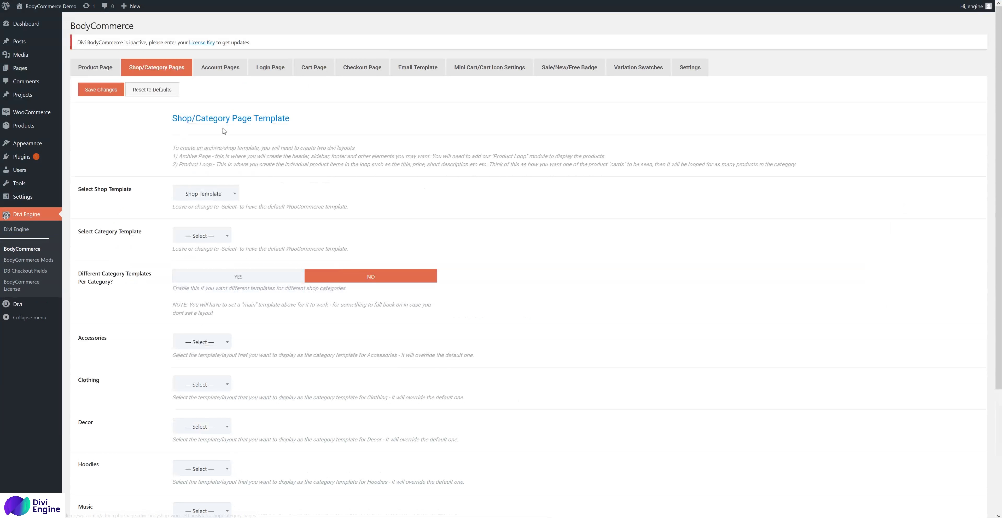
click(211, 235)
click(197, 276)
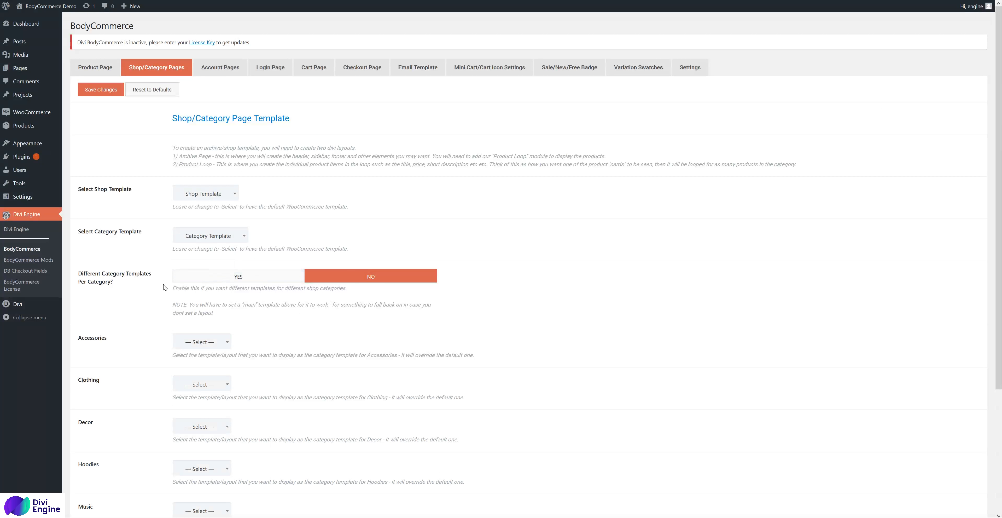
scroll(152, 300, down, 5)
click(107, 474)
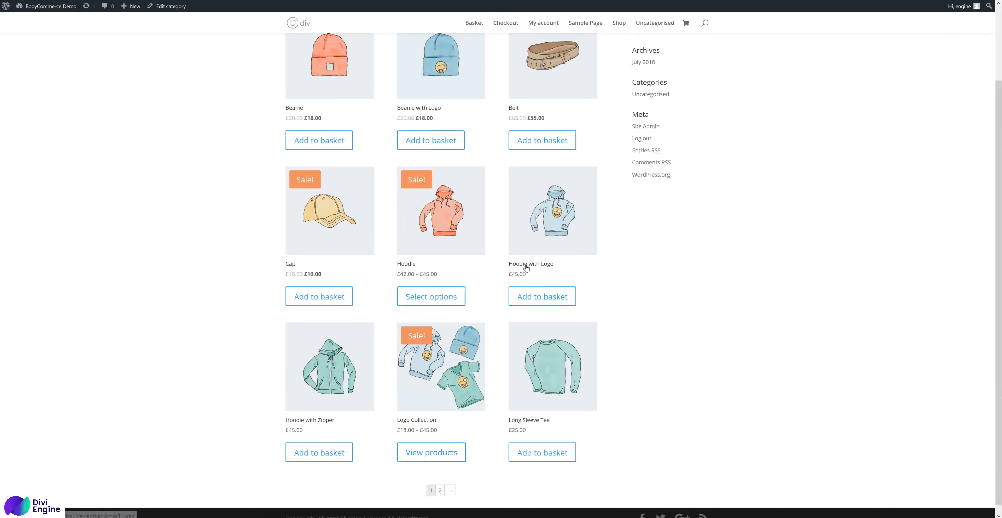
- Reload the Clothing category page to check it with the newly assigned Category Template
scroll(314, 115, up, 3)
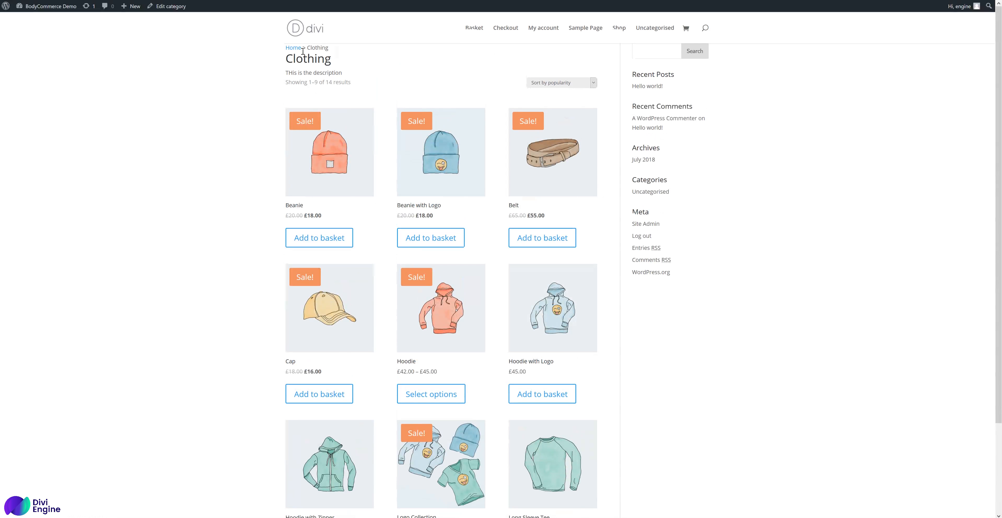
right_click(97, 163)
click(164, 170)
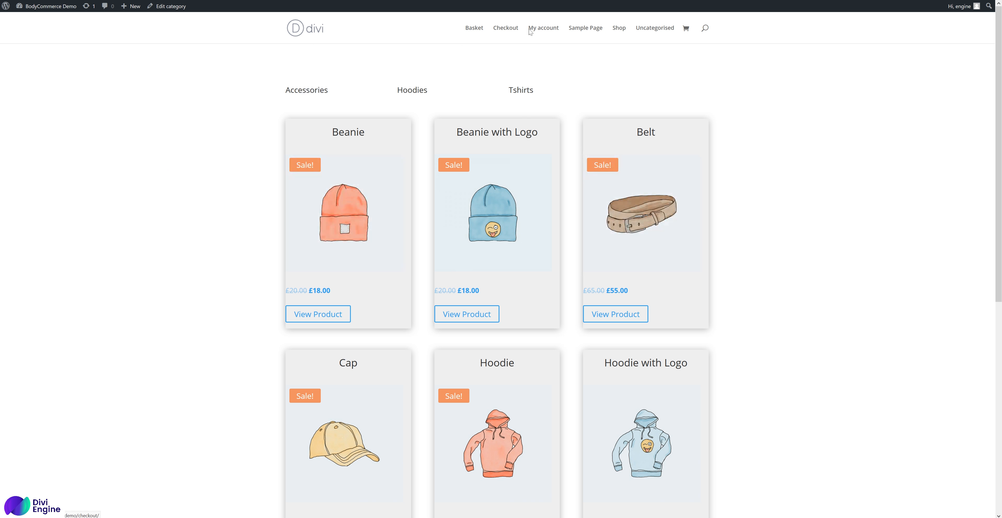
- Check the Shop page's slider and category grid, visit the Clothing category, return to the shop and open the Music category
click(620, 28)
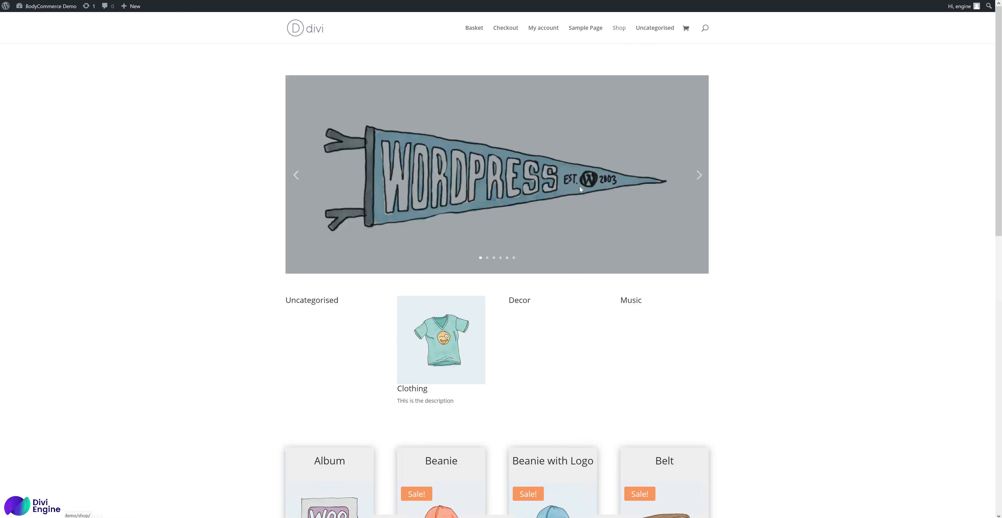
click(691, 176)
scroll(662, 210, down, 3)
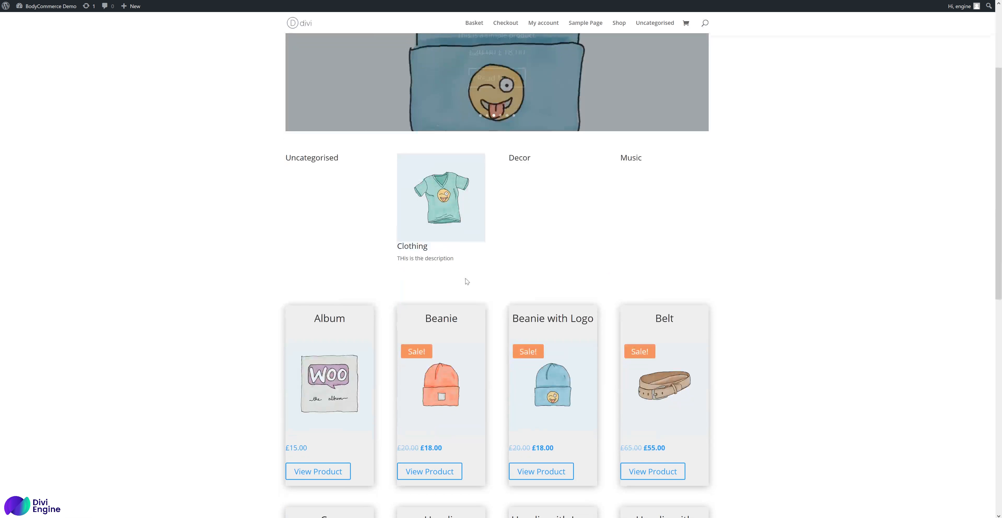
click(434, 237)
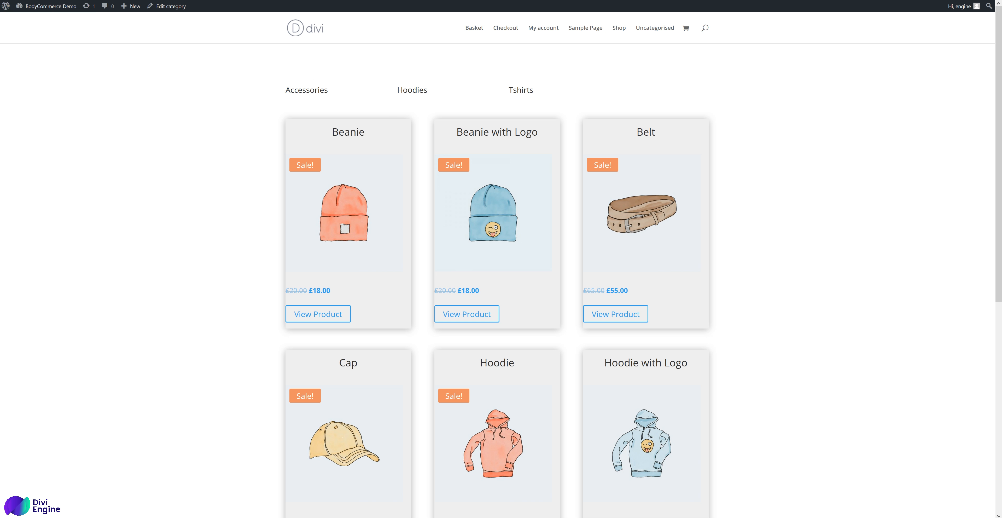
key(alt+Left)
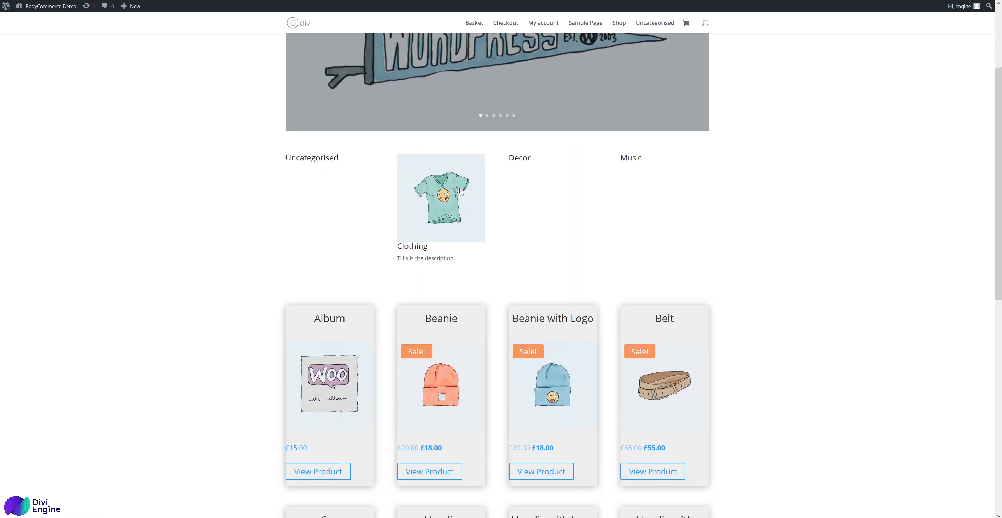
click(636, 162)
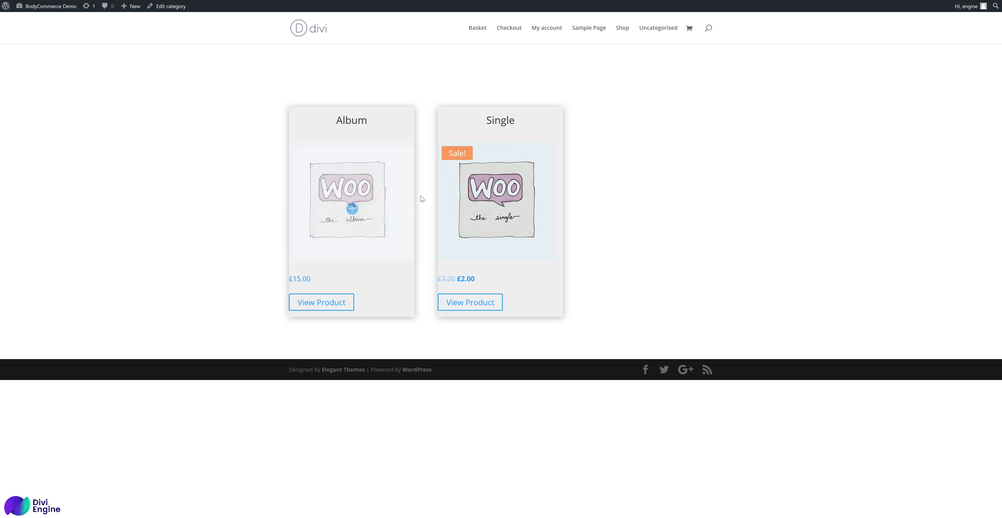
- Inspect the Album product card's row element in the developer tools to examine its padding rules, and close the inspector
right_click(399, 122)
click(452, 201)
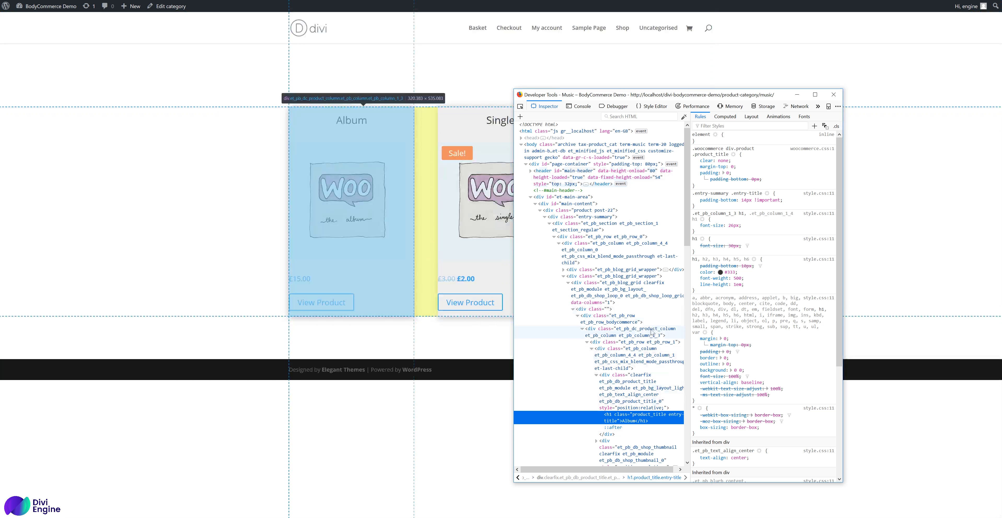
click(653, 343)
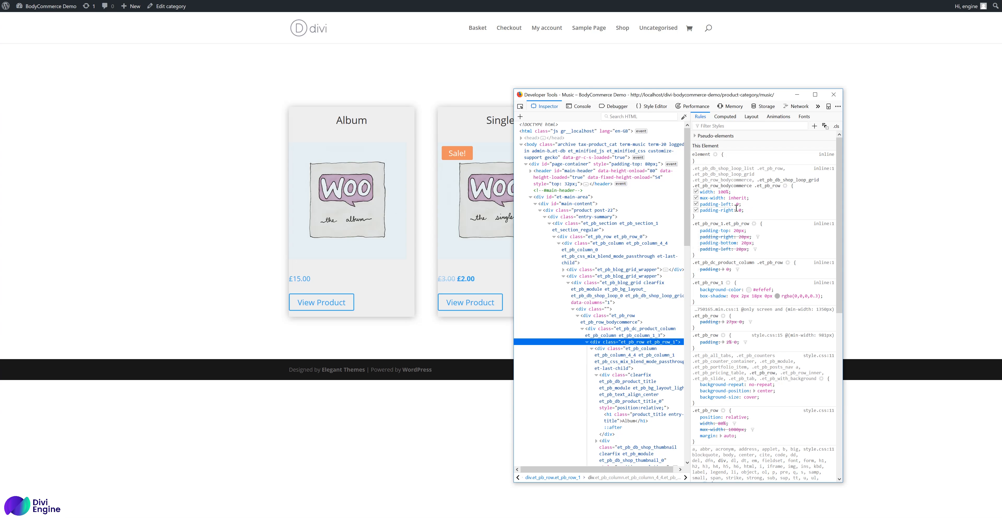
click(834, 95)
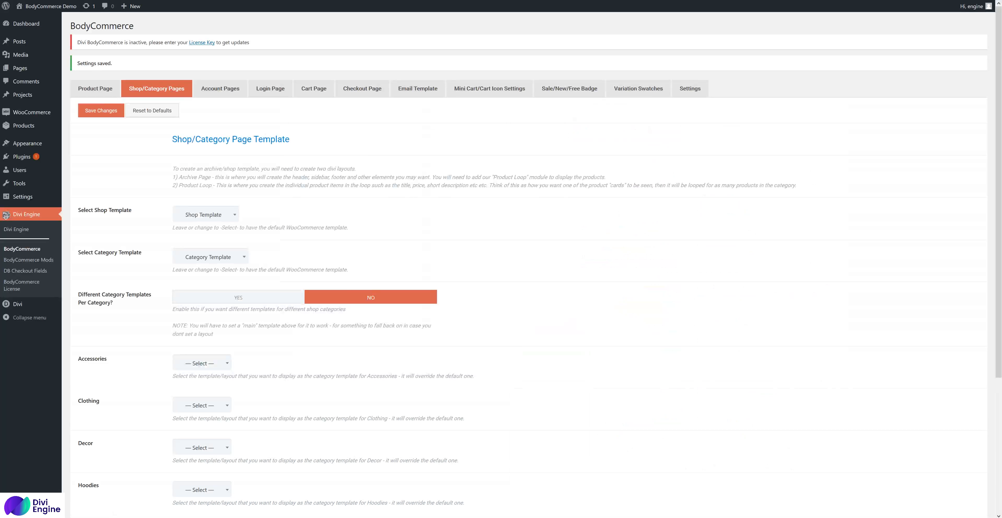
- Open the Product Loop layout for editing from the Divi Library
mouse_move(35, 305)
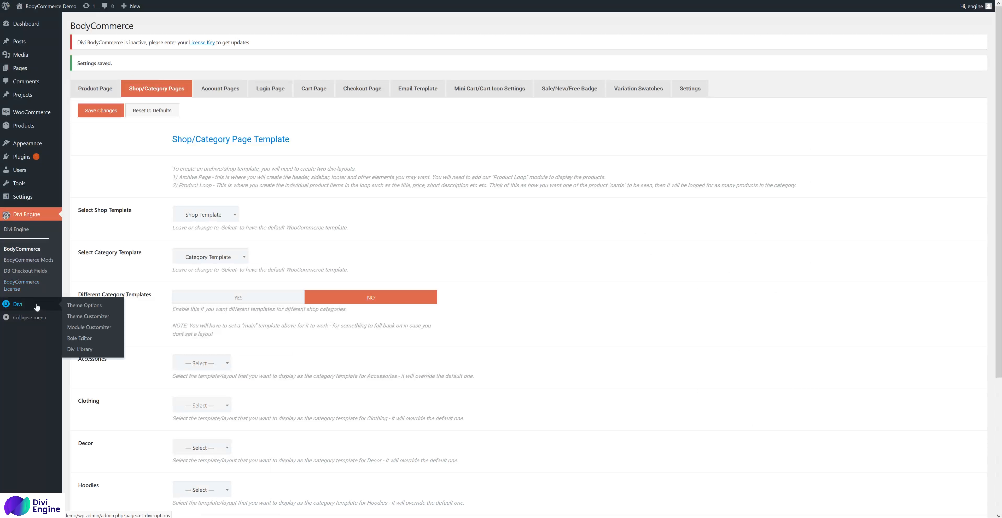
click(88, 351)
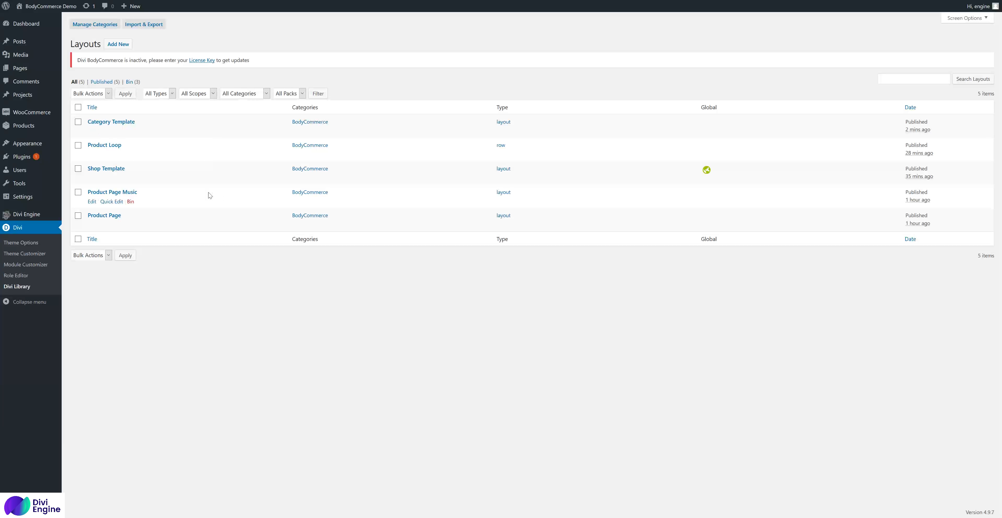
click(106, 146)
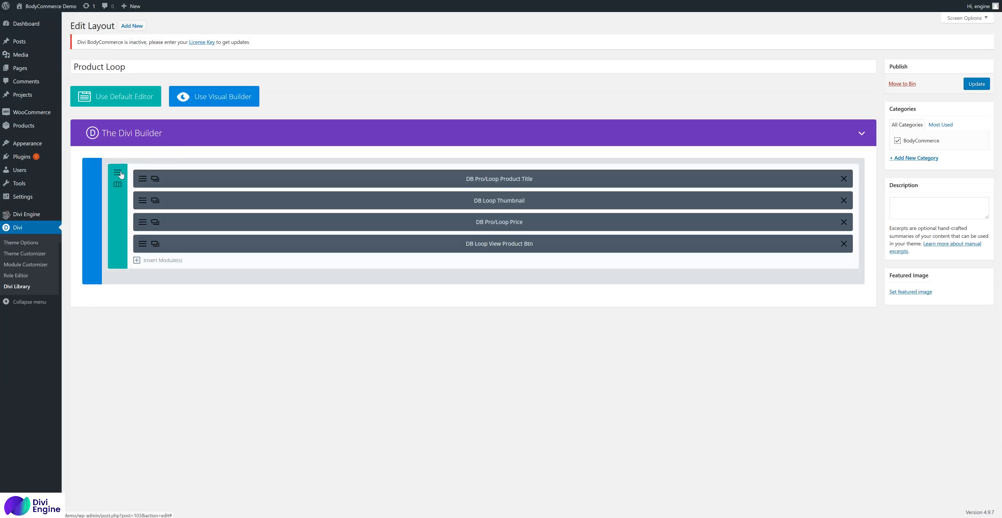
- Add padding-left and padding-right of 20px !important to the Product Loop row's Main Element custom CSS, and save the row
click(118, 173)
click(447, 87)
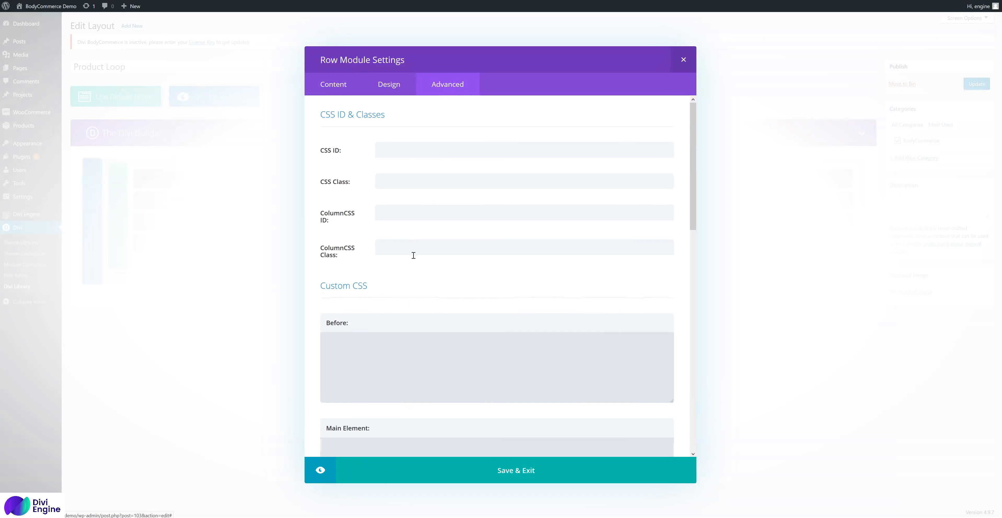
scroll(414, 255, down, 5)
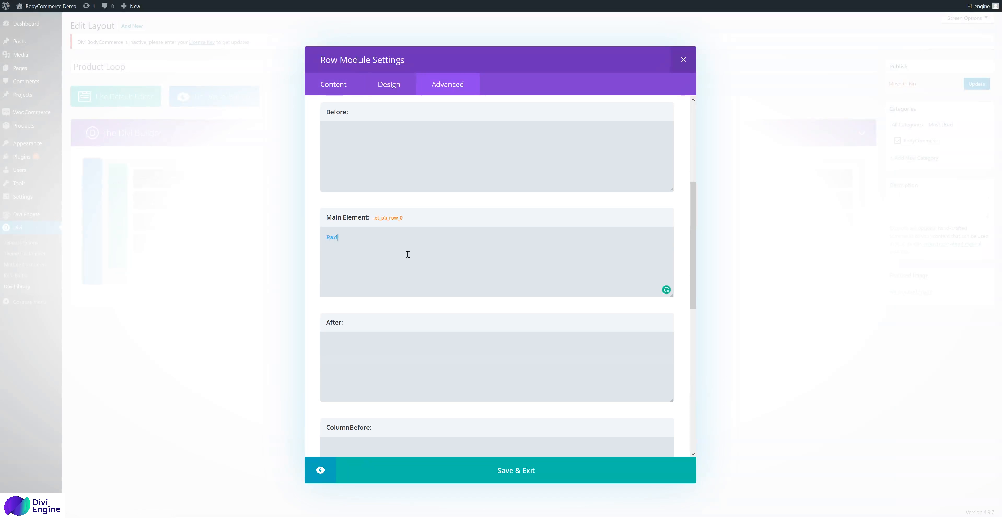
text(padding-left: 20px !)
text(important;)
key(Return)
text(padding-right: 20px)
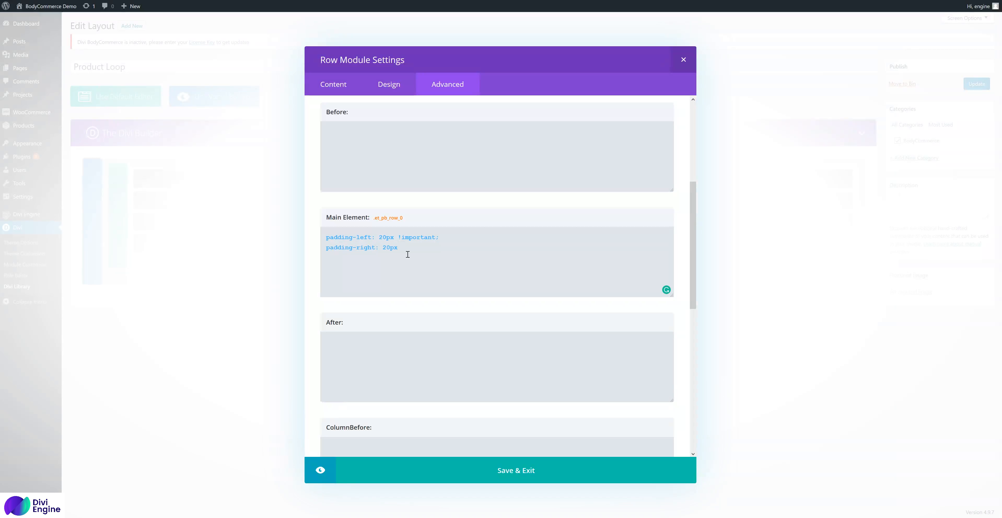
text( !important;)
click(518, 478)
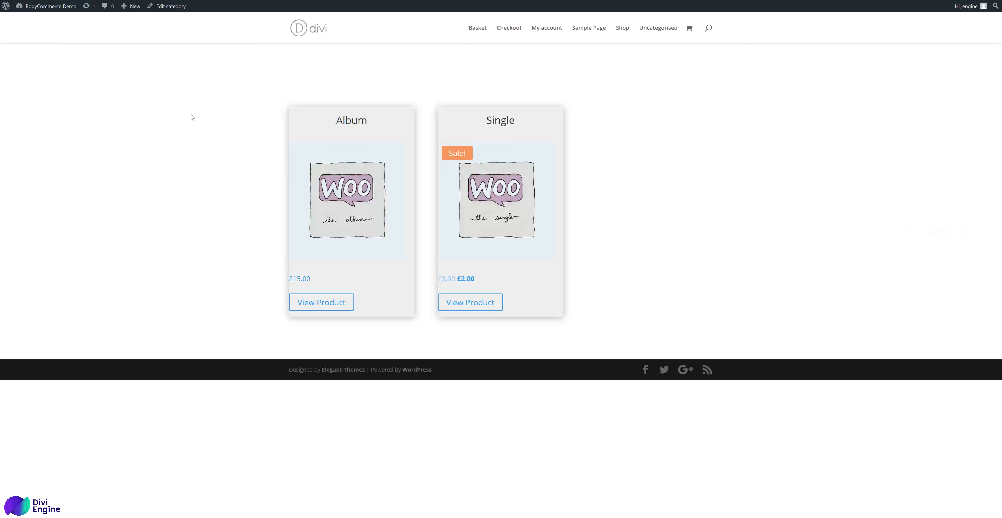
- Reload the Music category page and check the product cards' padding there, on the Shop page and in the Clothing category
right_click(191, 116)
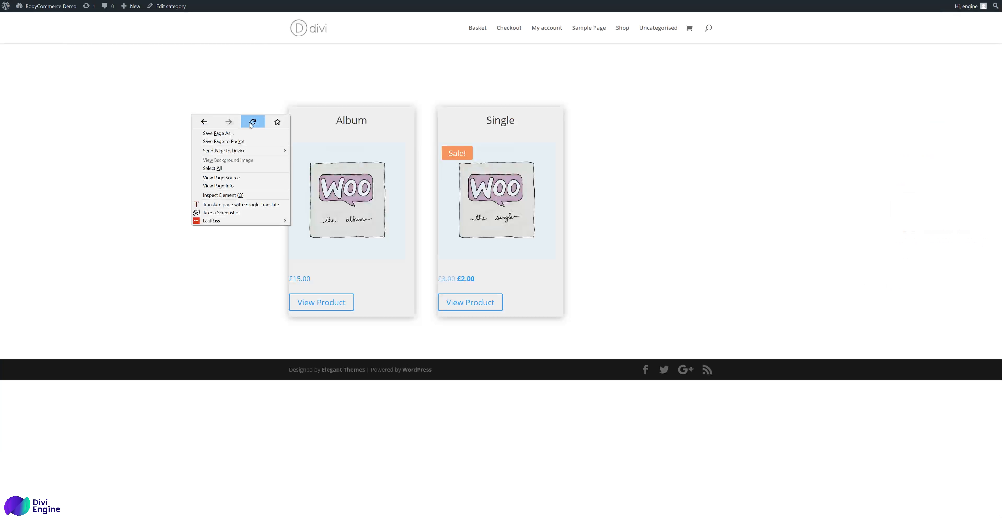
click(252, 122)
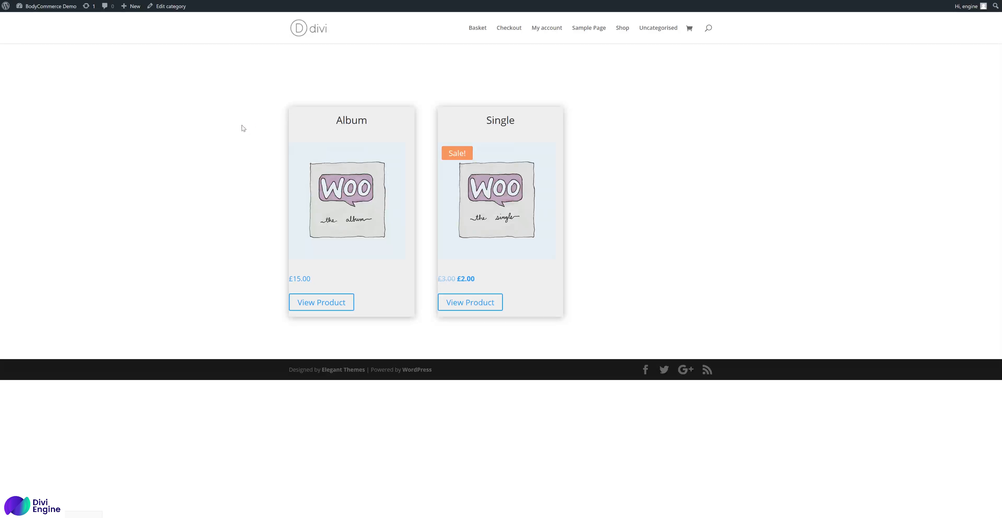
key(F5)
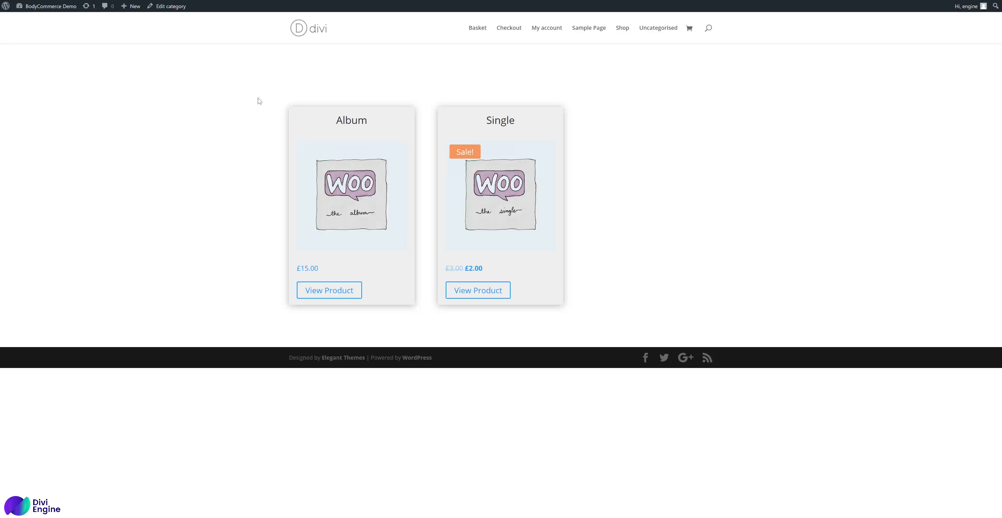
click(625, 29)
scroll(428, 113, down, 3)
scroll(414, 138, down, 1)
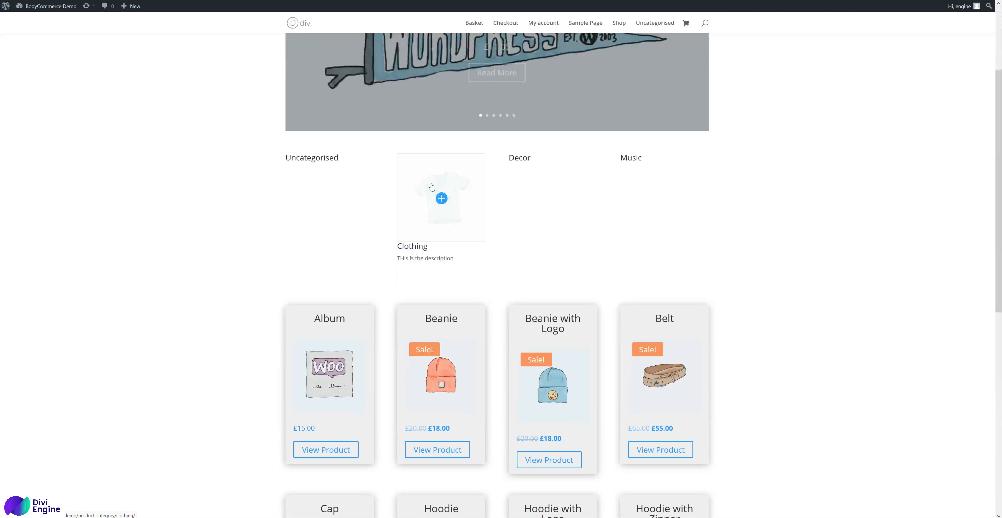
click(456, 188)
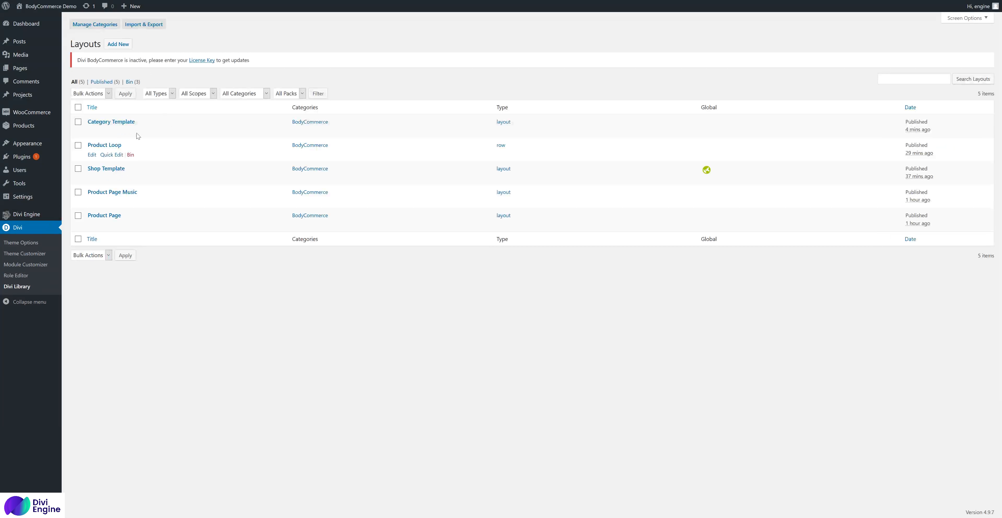
- Open Category Template from the library, add a standard section with a single-column row, and move it above the existing section
click(132, 123)
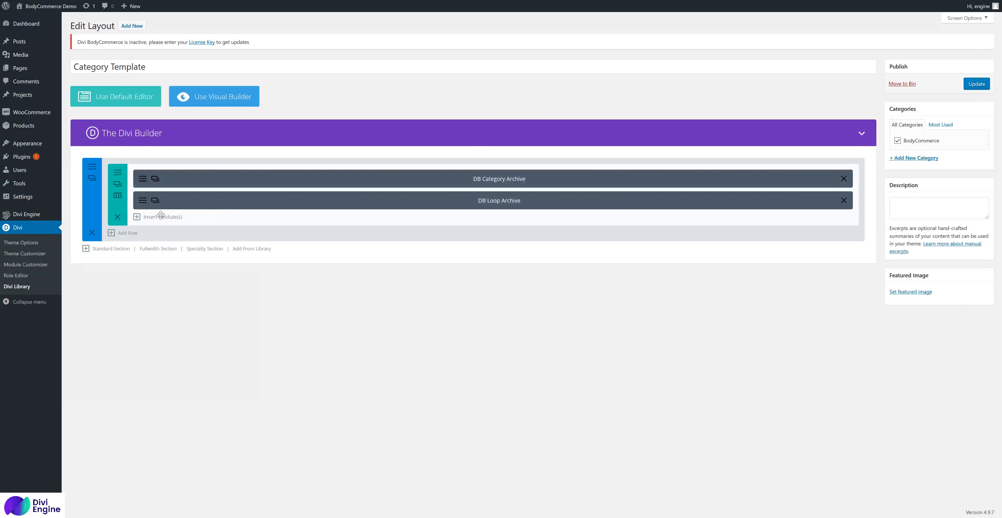
click(126, 251)
click(391, 132)
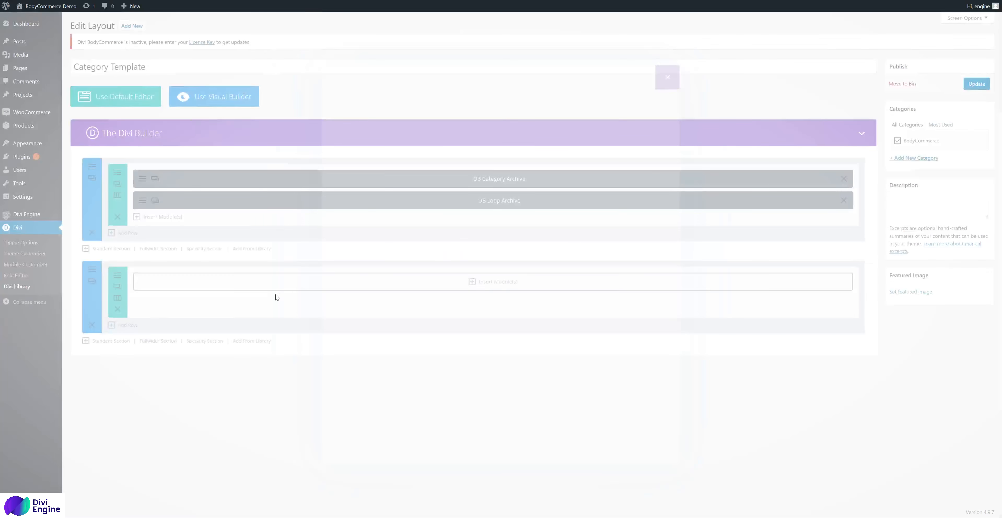
drag(277, 322, 257, 179)
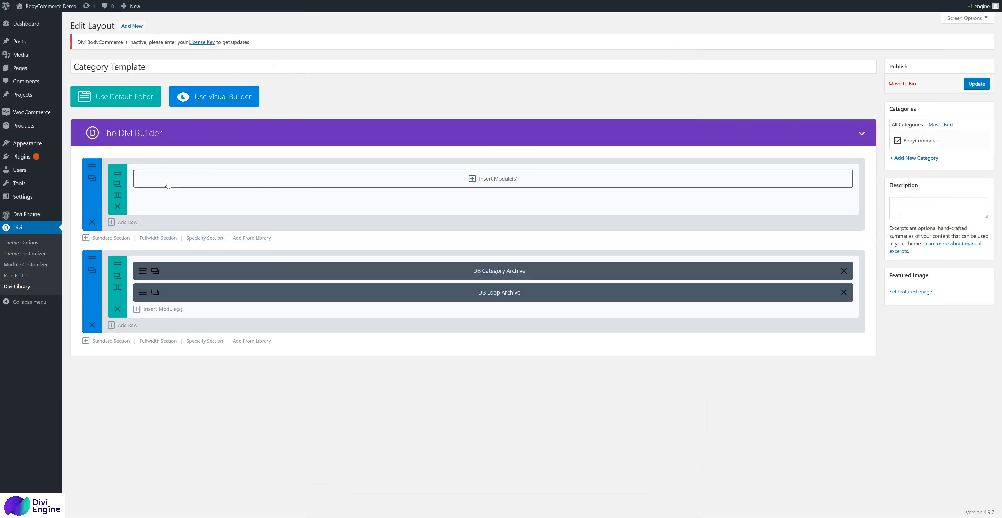
- Give the new first section the default blue-to-teal linear gradient background
click(93, 170)
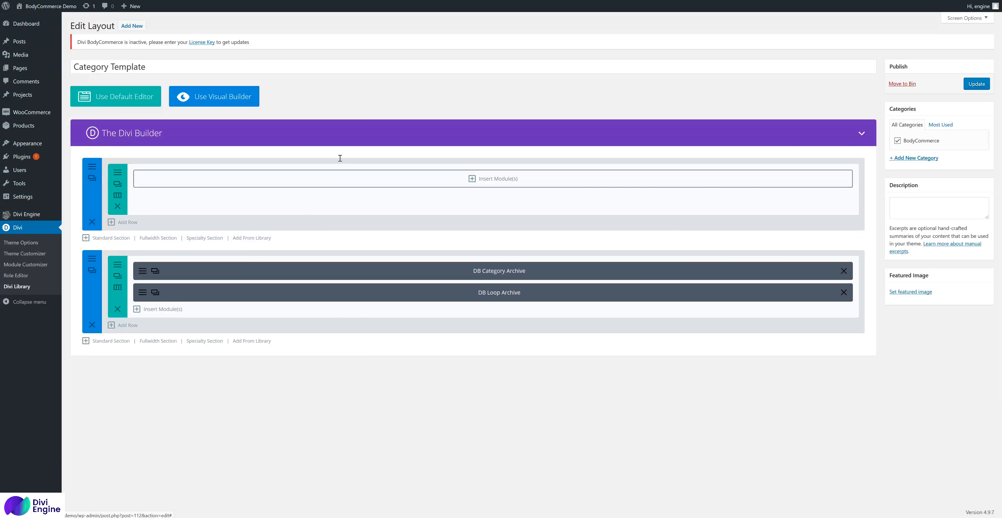
click(507, 158)
click(529, 212)
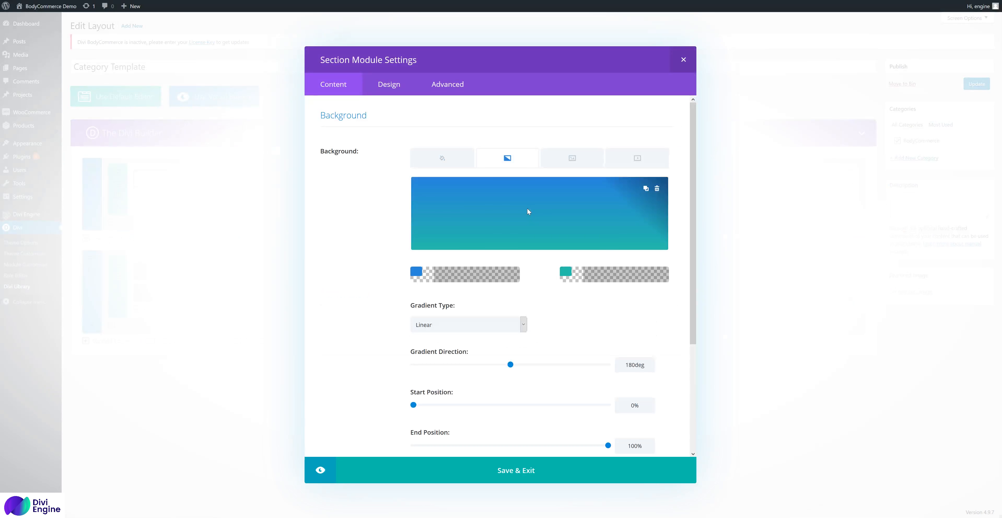
- Add a Slant bottom divider with a height of about 173px to the section, and save its settings
click(389, 84)
scroll(446, 217, down, 3)
scroll(445, 225, down, 1)
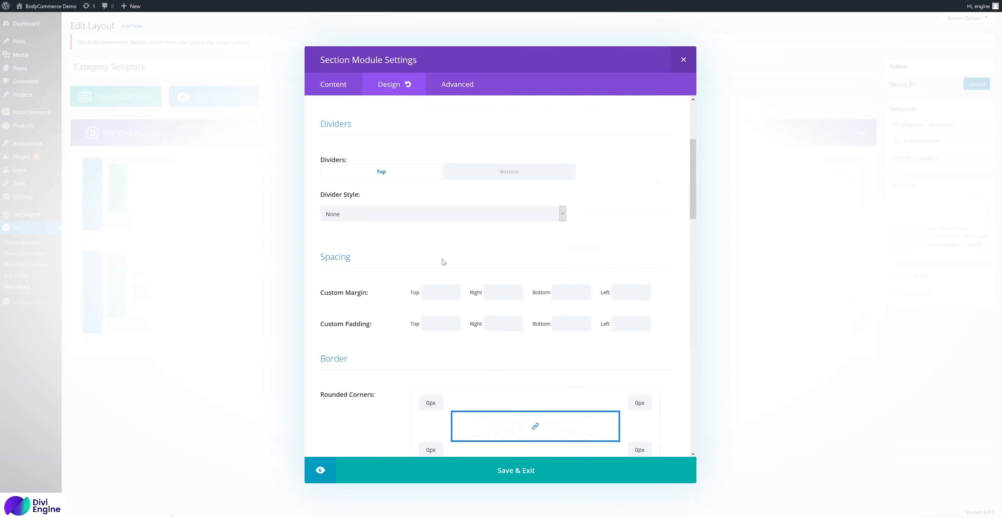
click(447, 160)
click(447, 207)
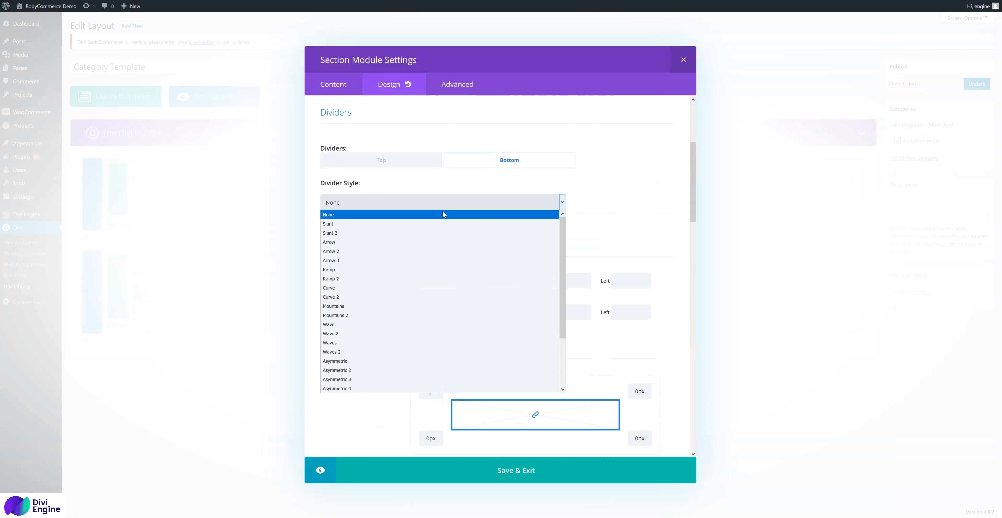
click(439, 223)
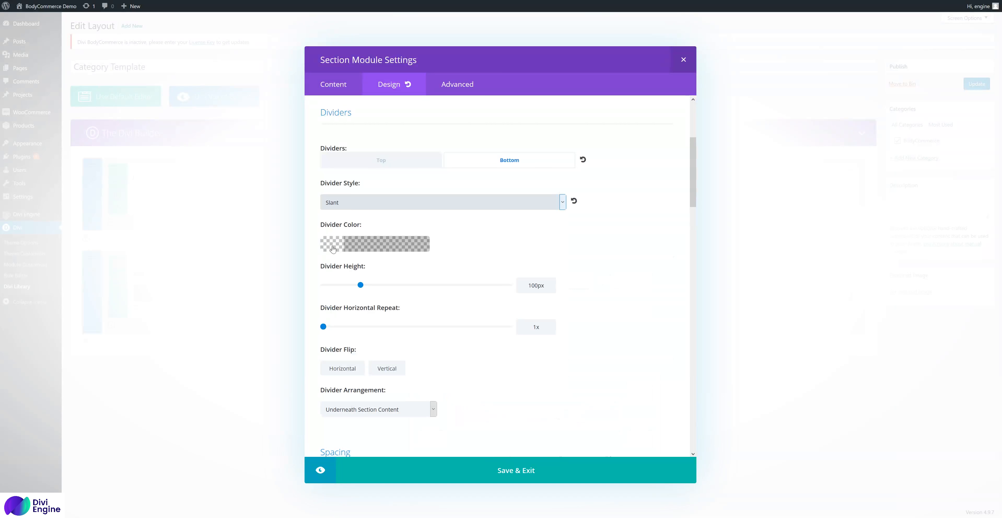
drag(360, 285, 388, 285)
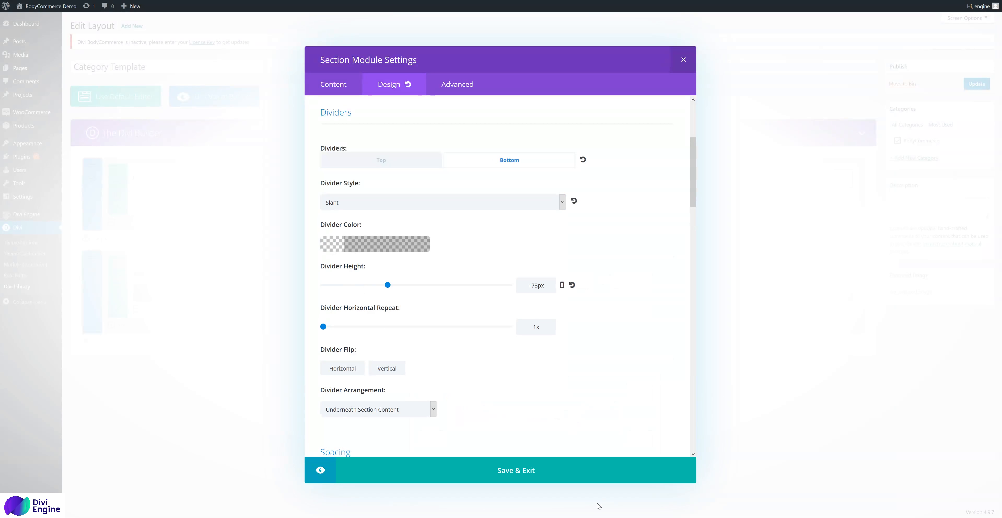
click(546, 476)
- Insert a DB Loop Shop/Category Title module in the new section's row with Light text color and Center orientation
click(427, 181)
scroll(427, 181, down, 3)
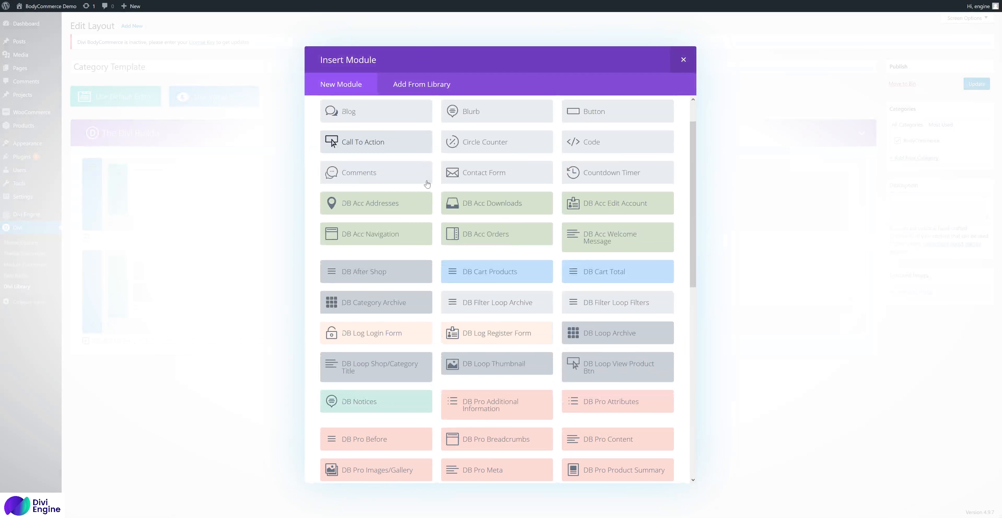
scroll(427, 184, down, 1)
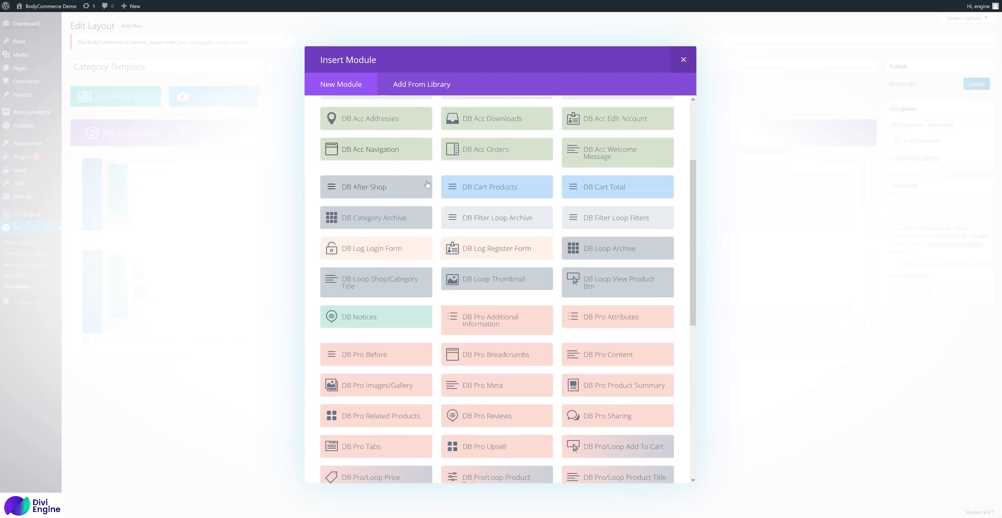
scroll(427, 184, down, 1)
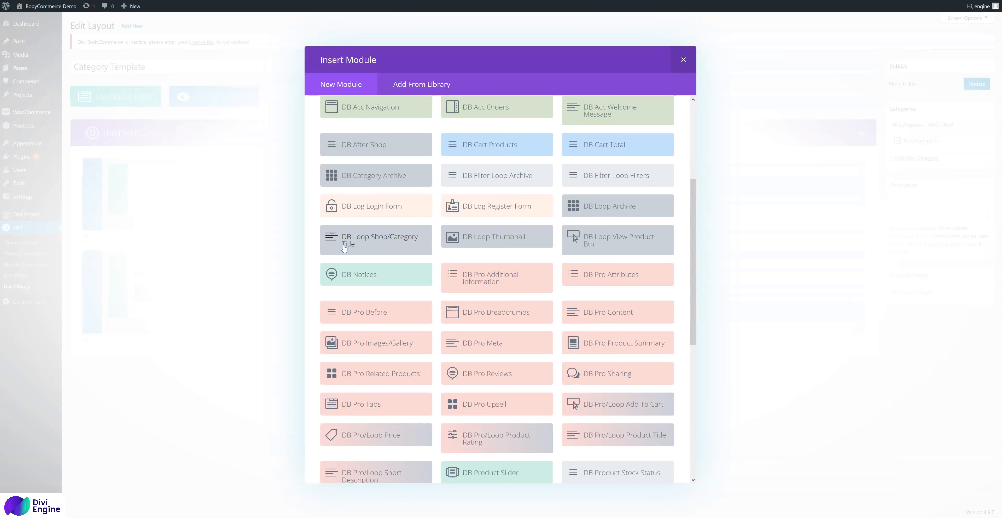
click(375, 245)
click(435, 156)
click(441, 172)
click(452, 203)
click(454, 220)
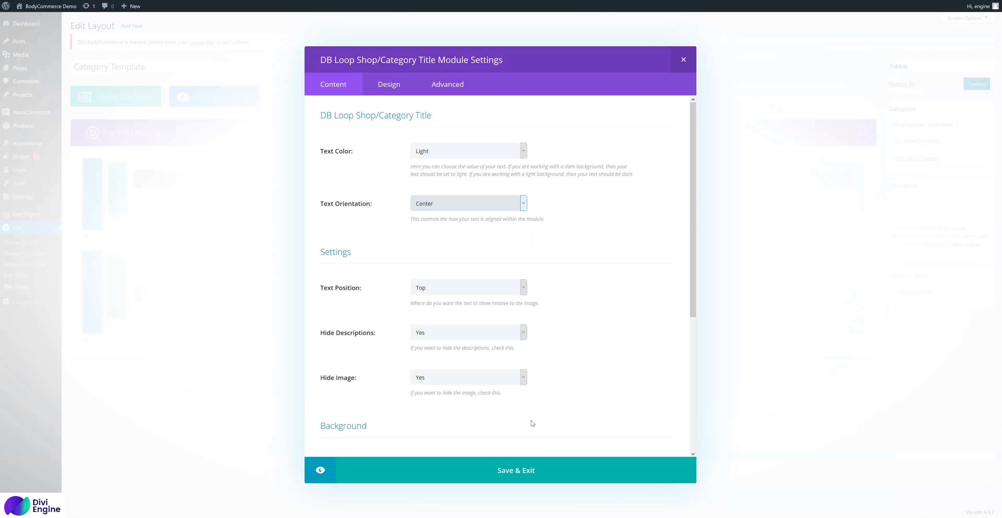
- Save the title module's settings, update Category Template, and reload the Clothing category page on the site
click(560, 470)
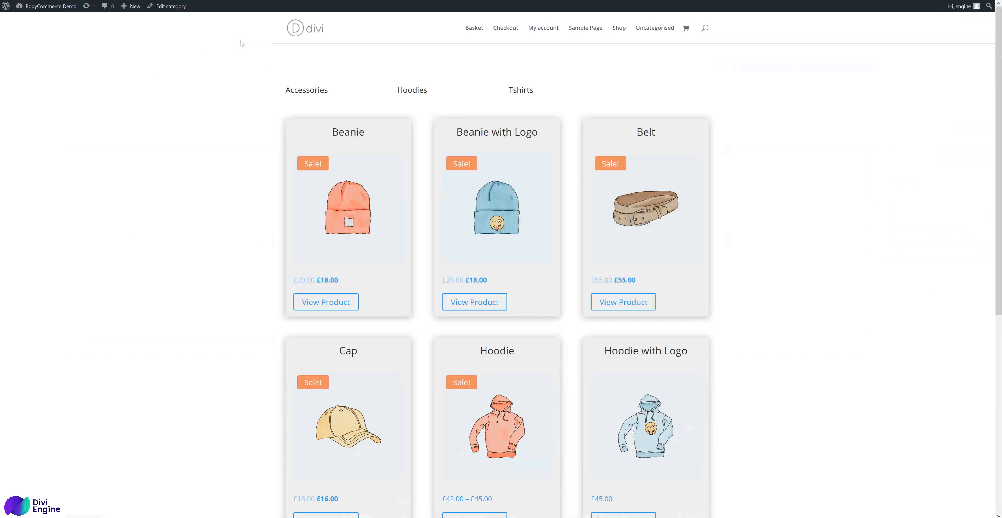
right_click(198, 103)
key(Escape)
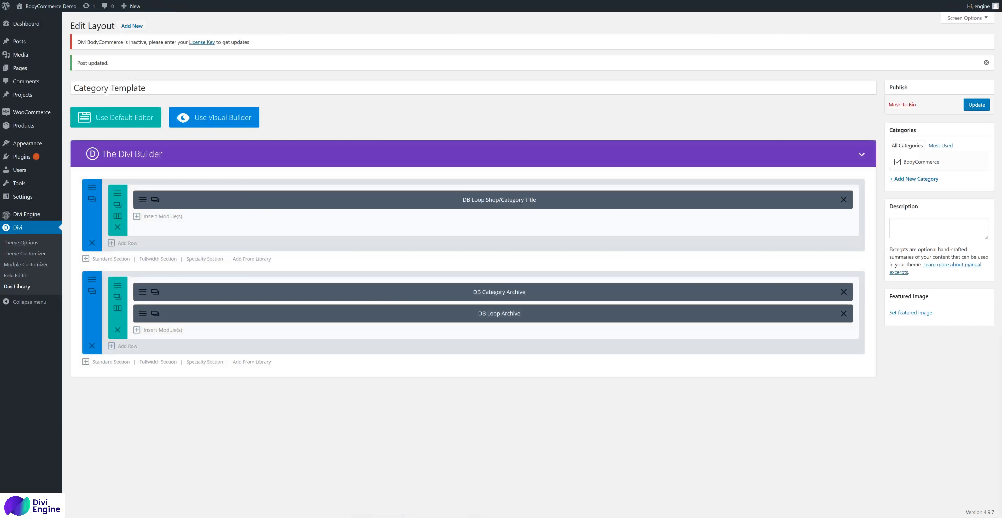
- Open the BodyCommerce settings for shop and category pages, and display the Hoodies category page on the site
mouse_move(41, 214)
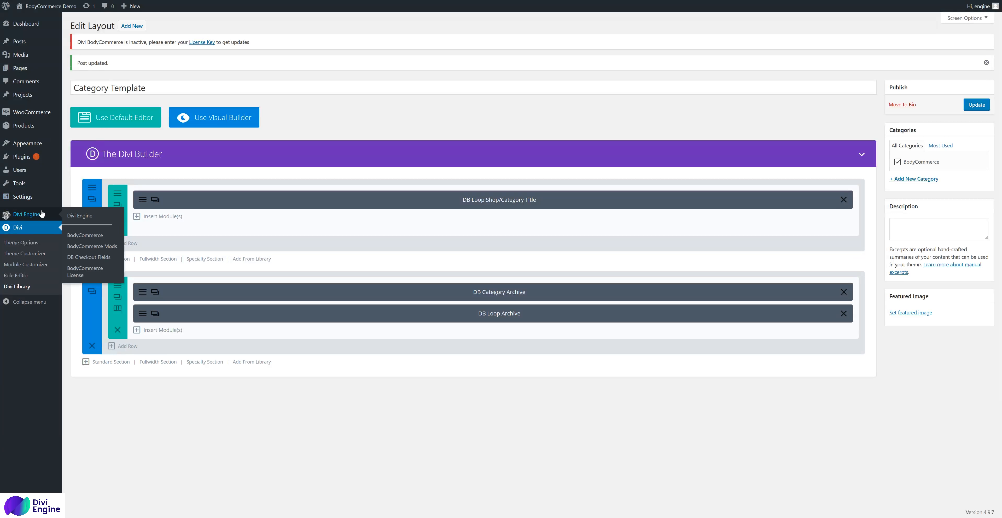
click(90, 236)
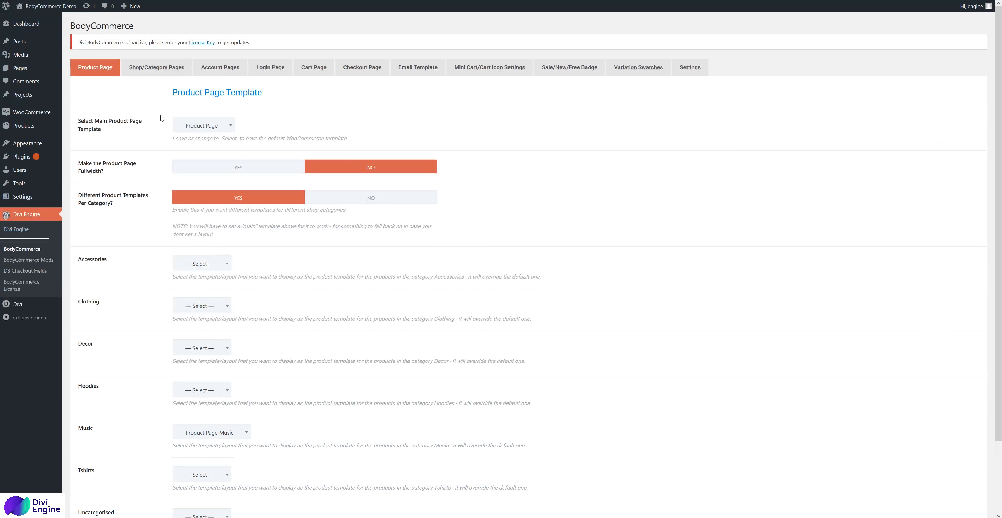
click(161, 70)
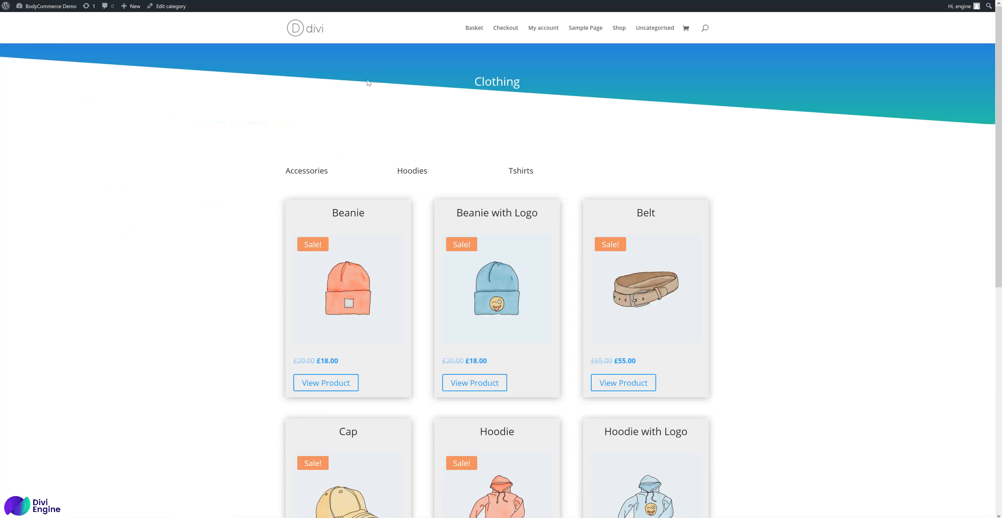
click(413, 171)
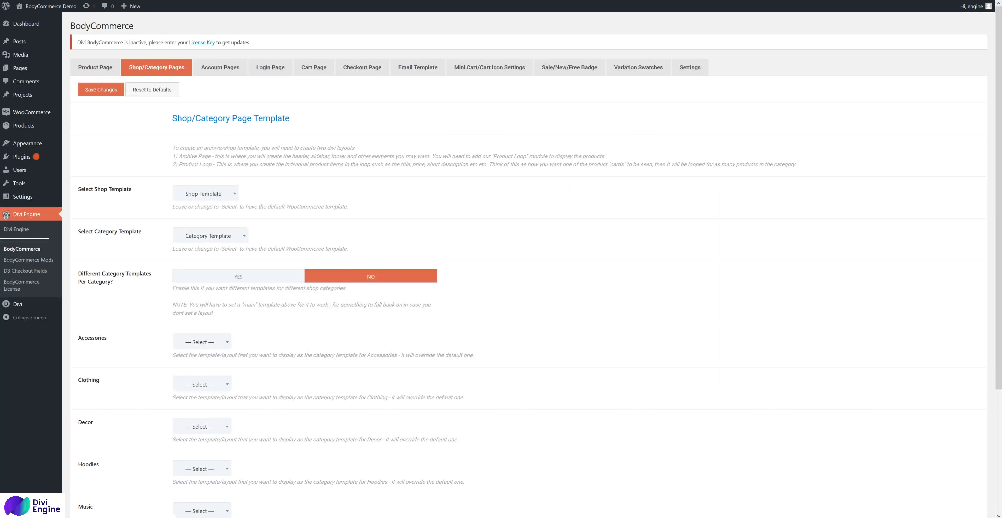
- Enable different category templates per category, assign Shop Template to the Hoodies category, and save the changes
scroll(205, 243, down, 3)
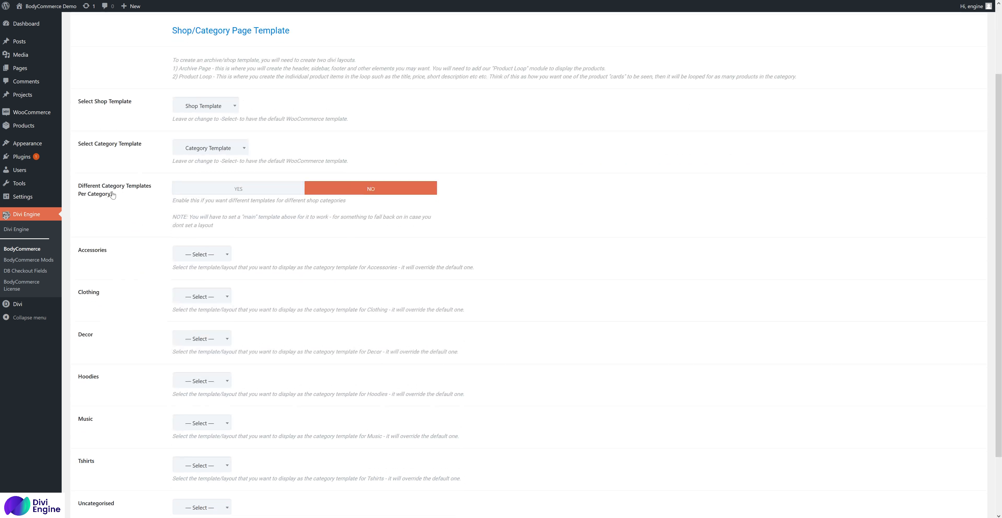
click(216, 191)
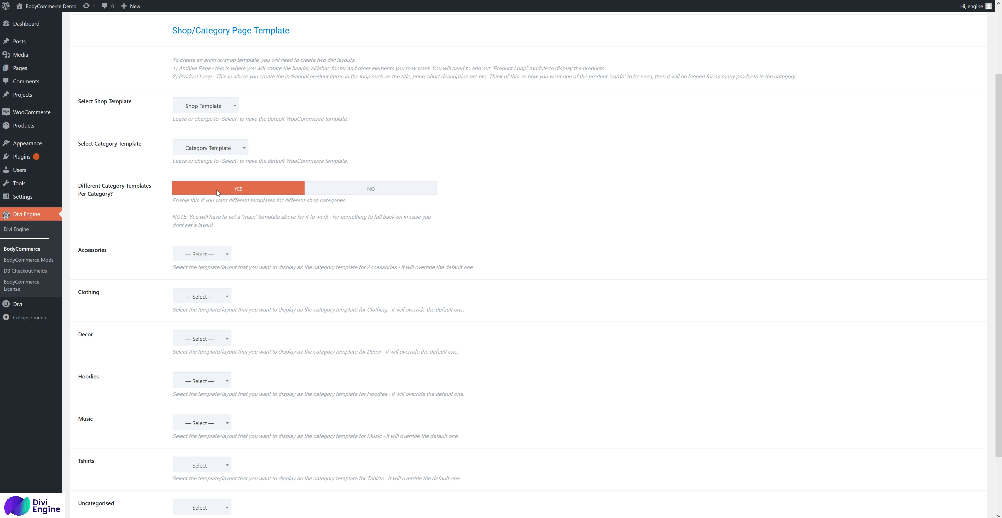
scroll(157, 272, down, 2)
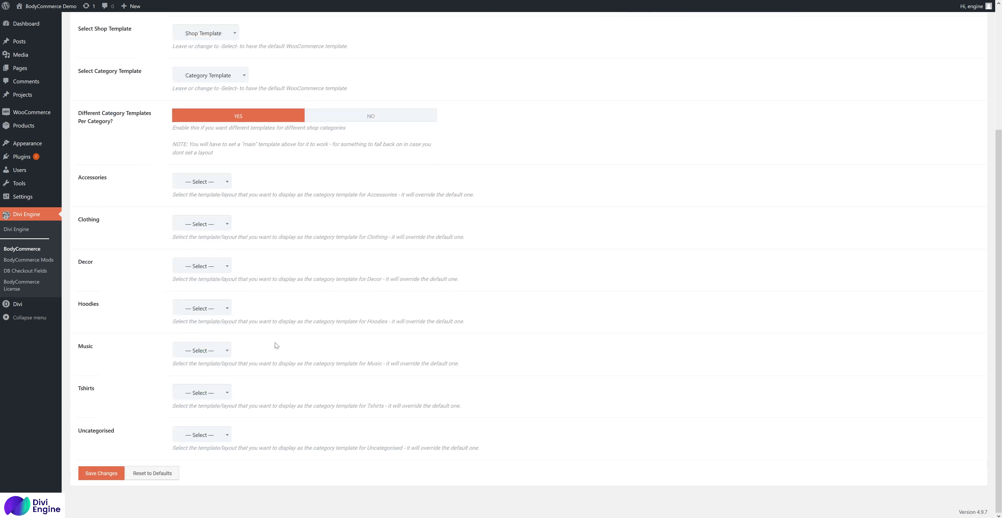
click(190, 302)
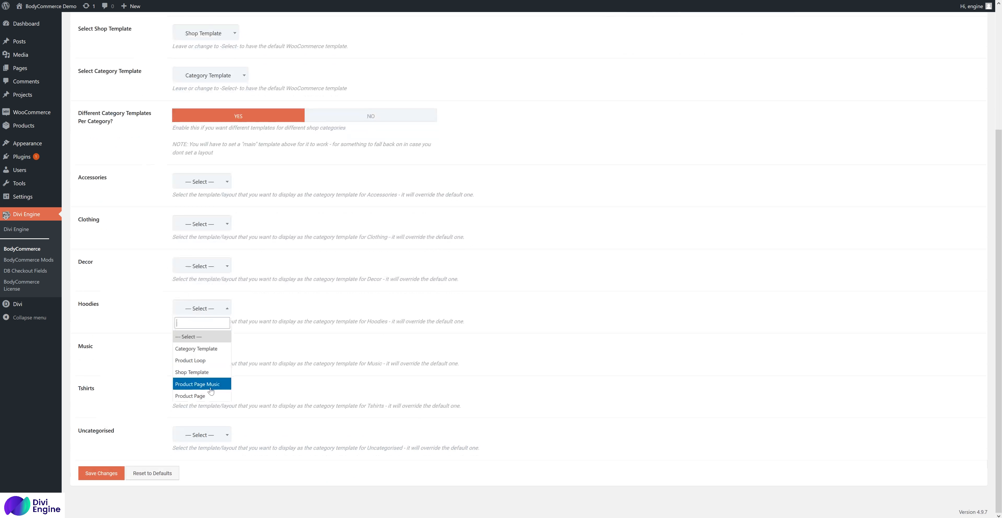
click(214, 375)
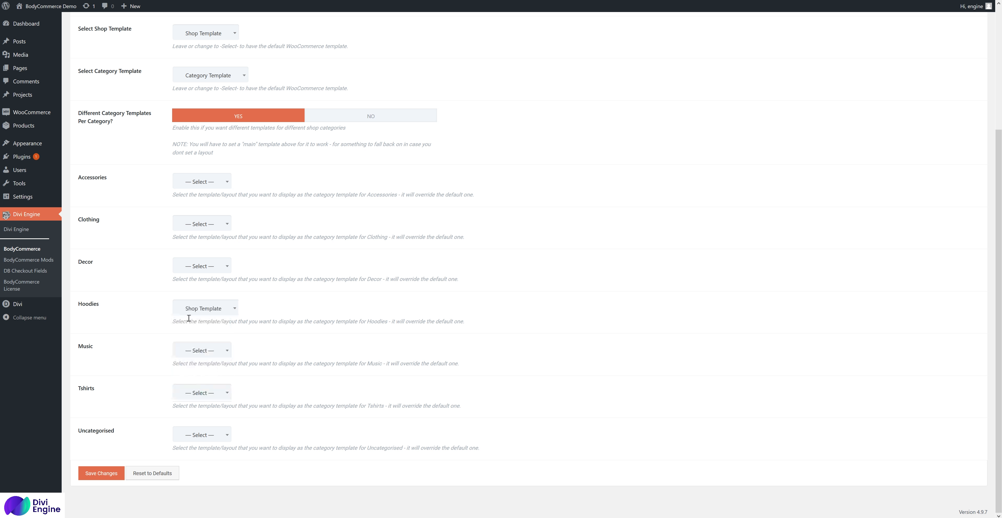
click(81, 474)
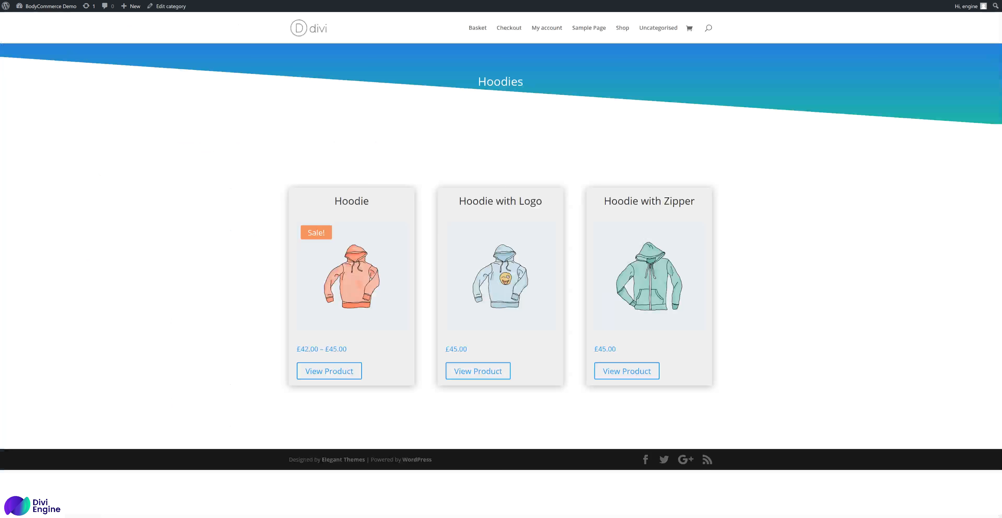
- Reload the Hoodies category page and compare its layout with the Clothing and Accessories category pages
right_click(233, 99)
click(290, 105)
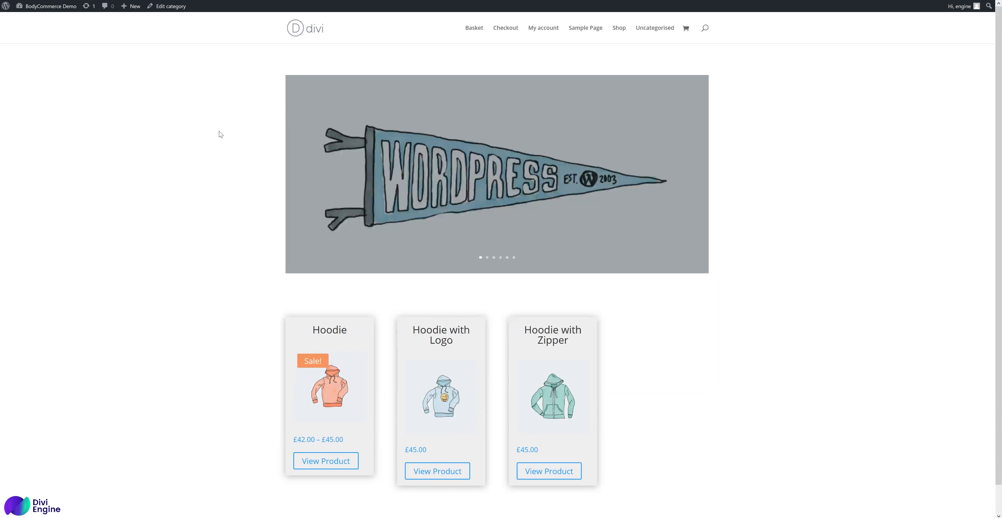
scroll(218, 131, down, 1)
scroll(493, 284, up, 1)
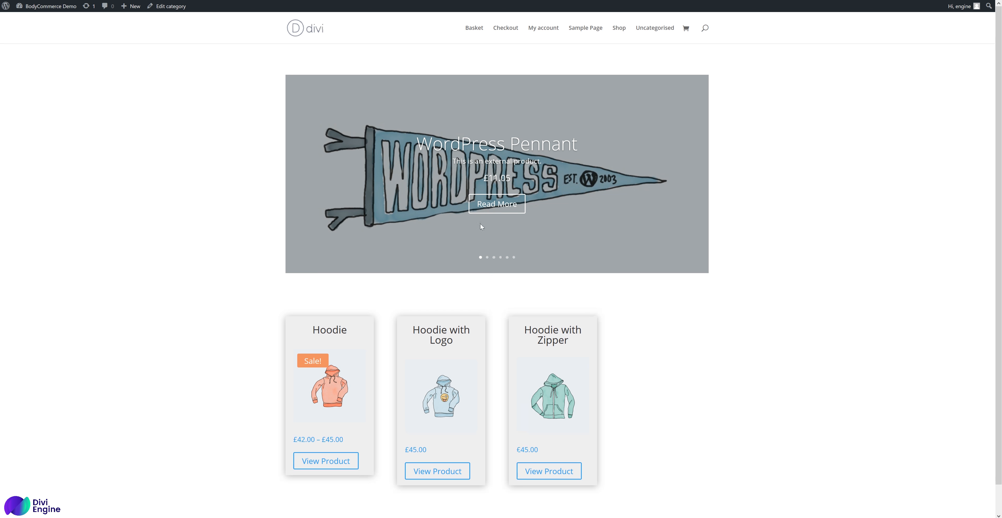
click(619, 28)
click(442, 347)
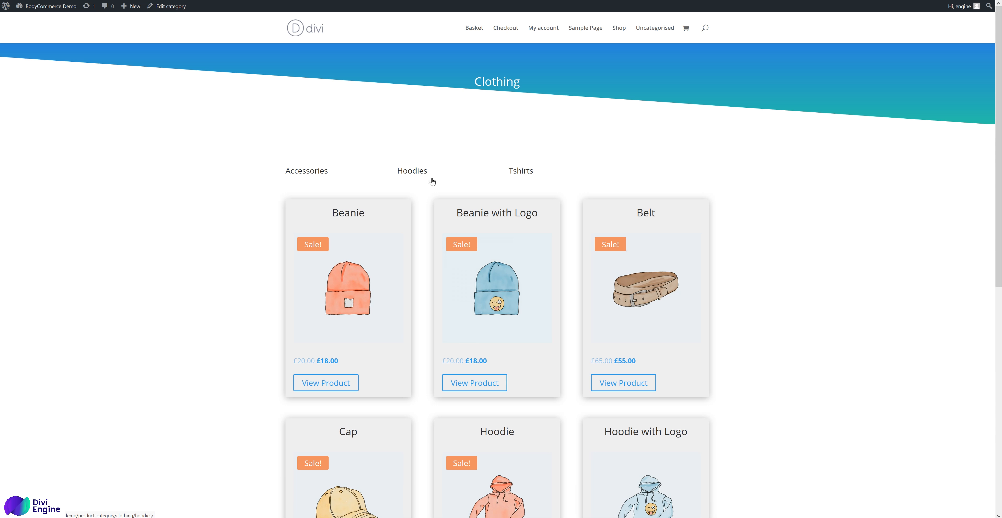
click(307, 171)
key(alt+Left)
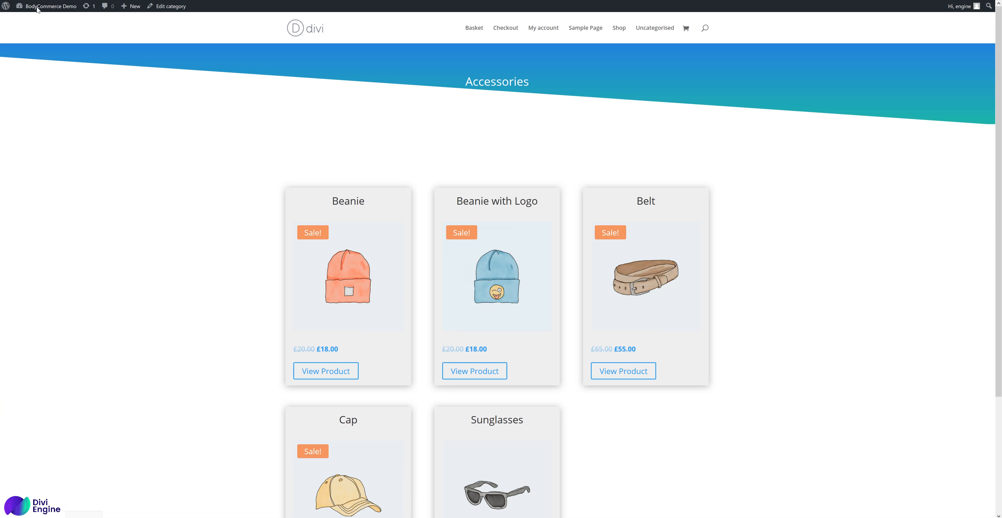
click(416, 174)
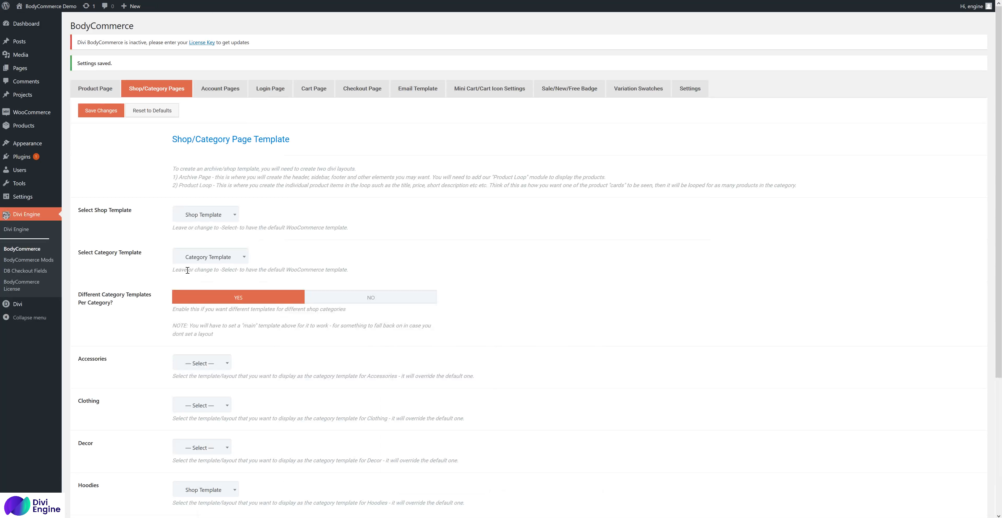
- Review the main shop and category templates and the per-category template assignments in the BodyCommerce settings
scroll(195, 277, down, 3)
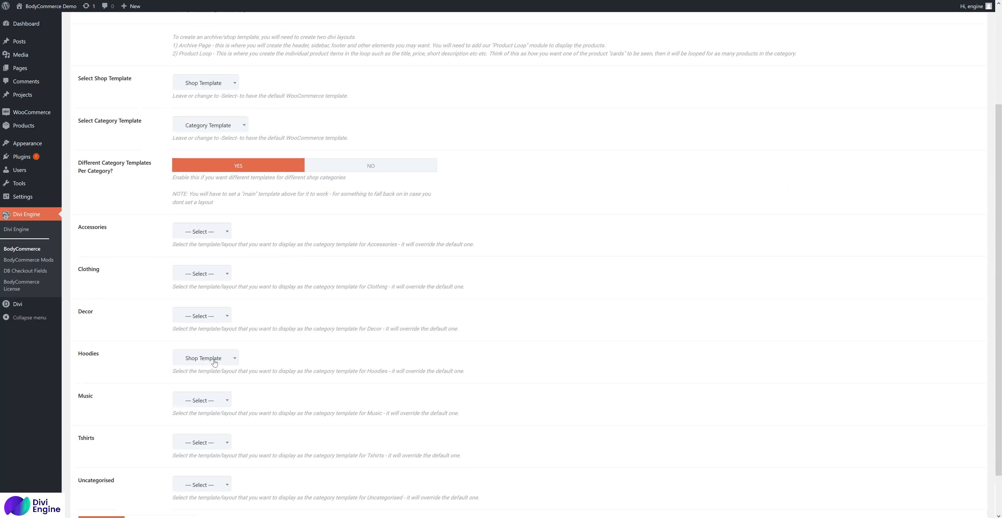
scroll(214, 362, down, 1)
scroll(214, 360, up, 2)
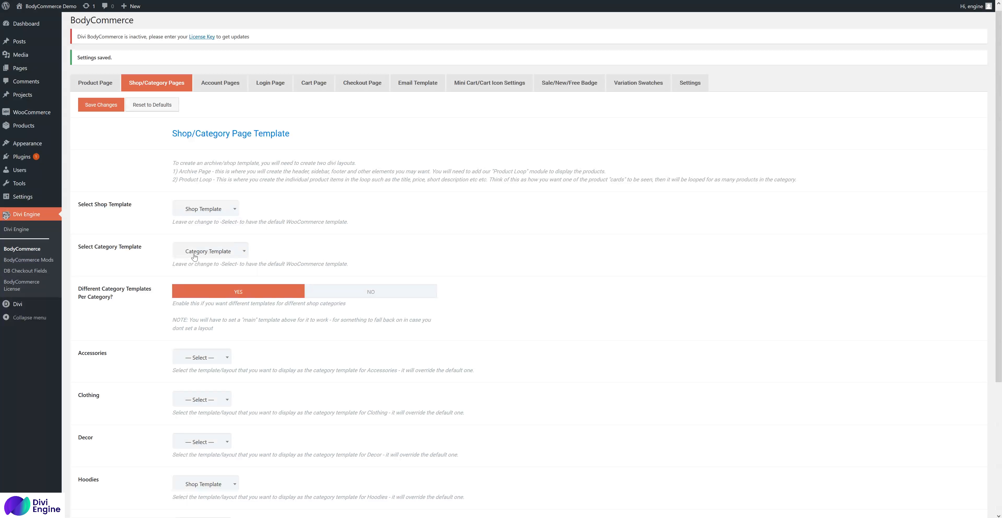
scroll(241, 258, down, 5)
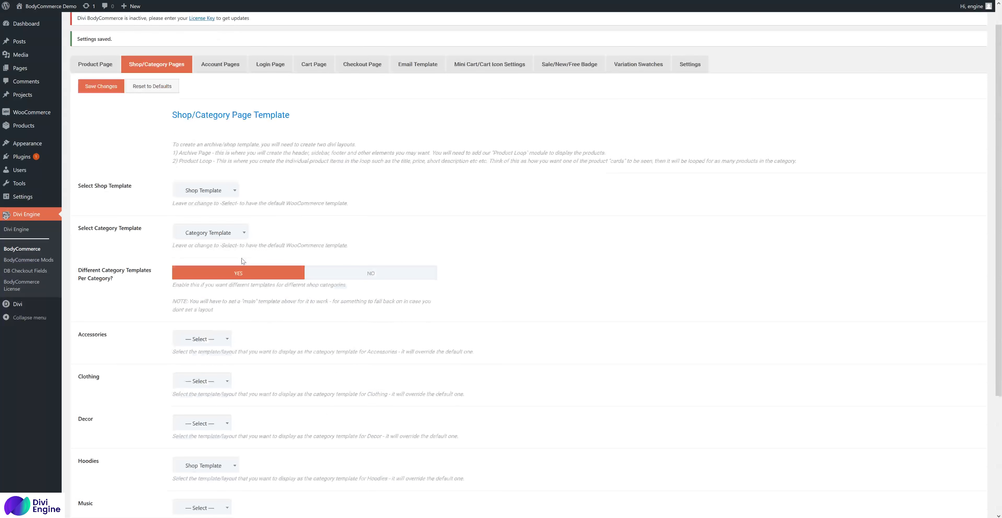